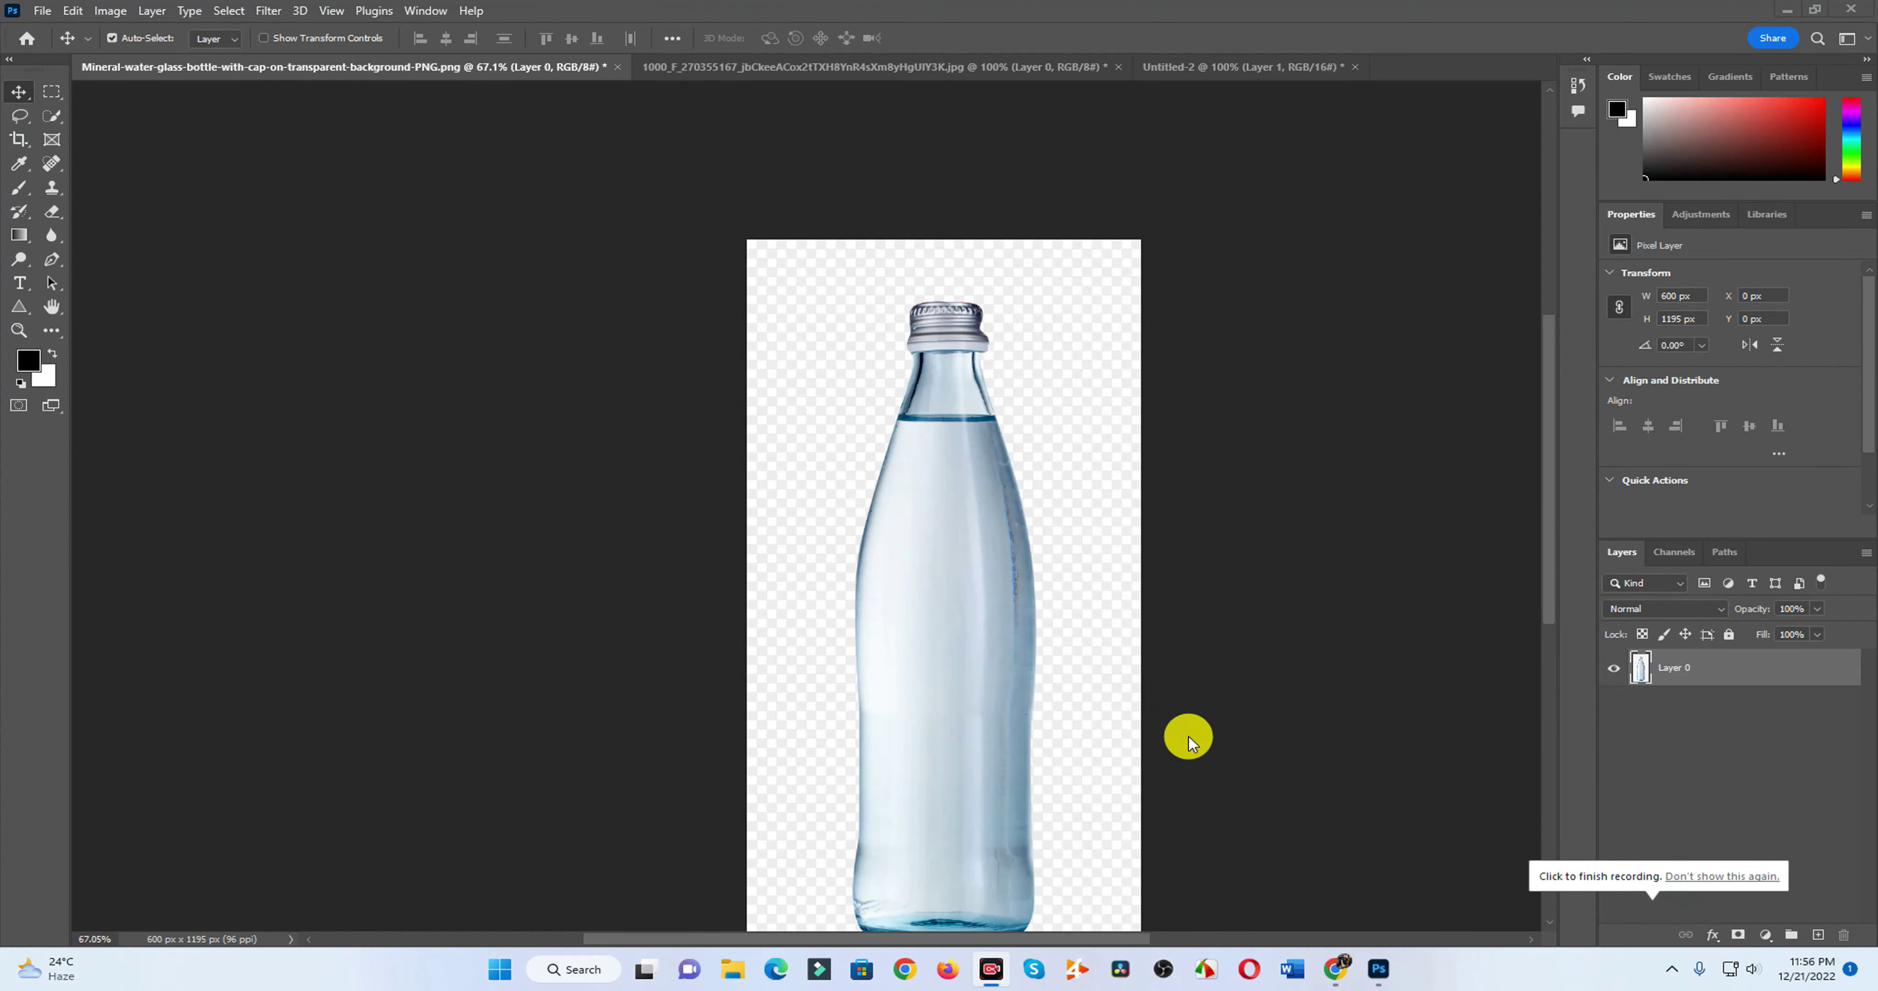
Step: Switch from Object Selection to the Quick Selection brush tool
scroll(1015, 377, up, 2)
scroll(1024, 393, up, 3)
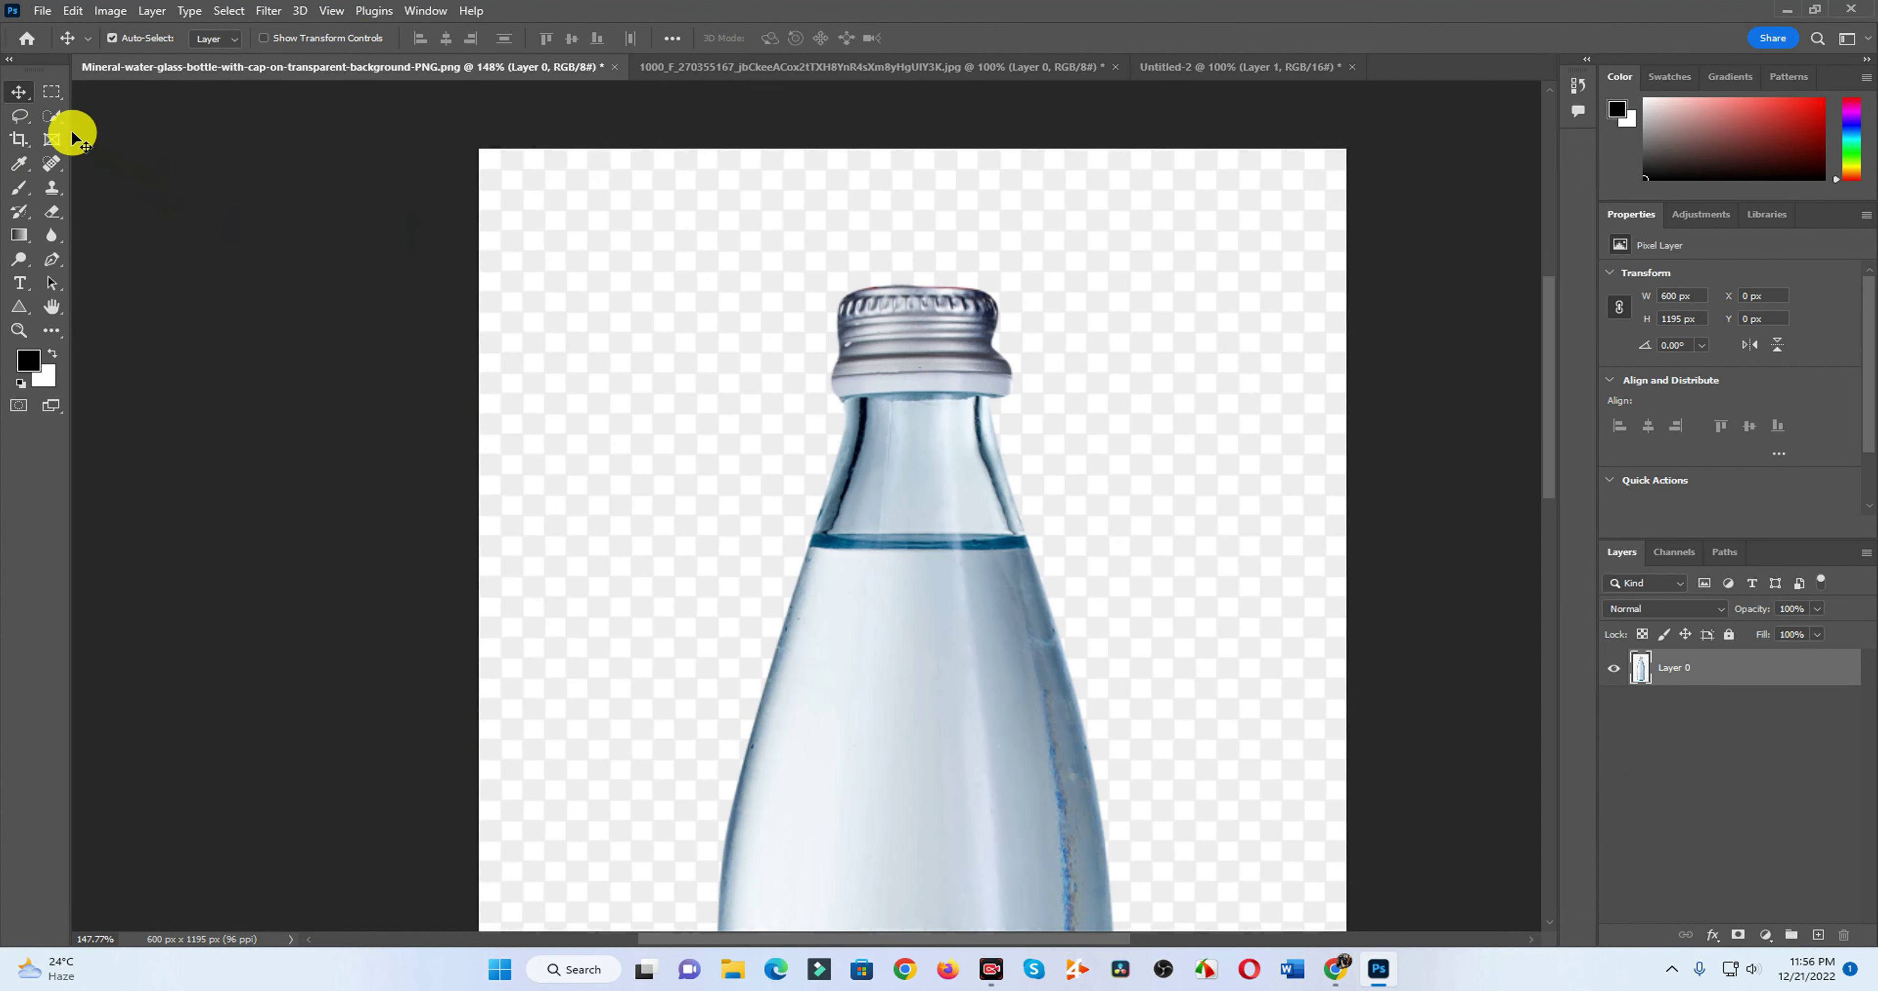
click(51, 115)
right_click(50, 115)
click(124, 107)
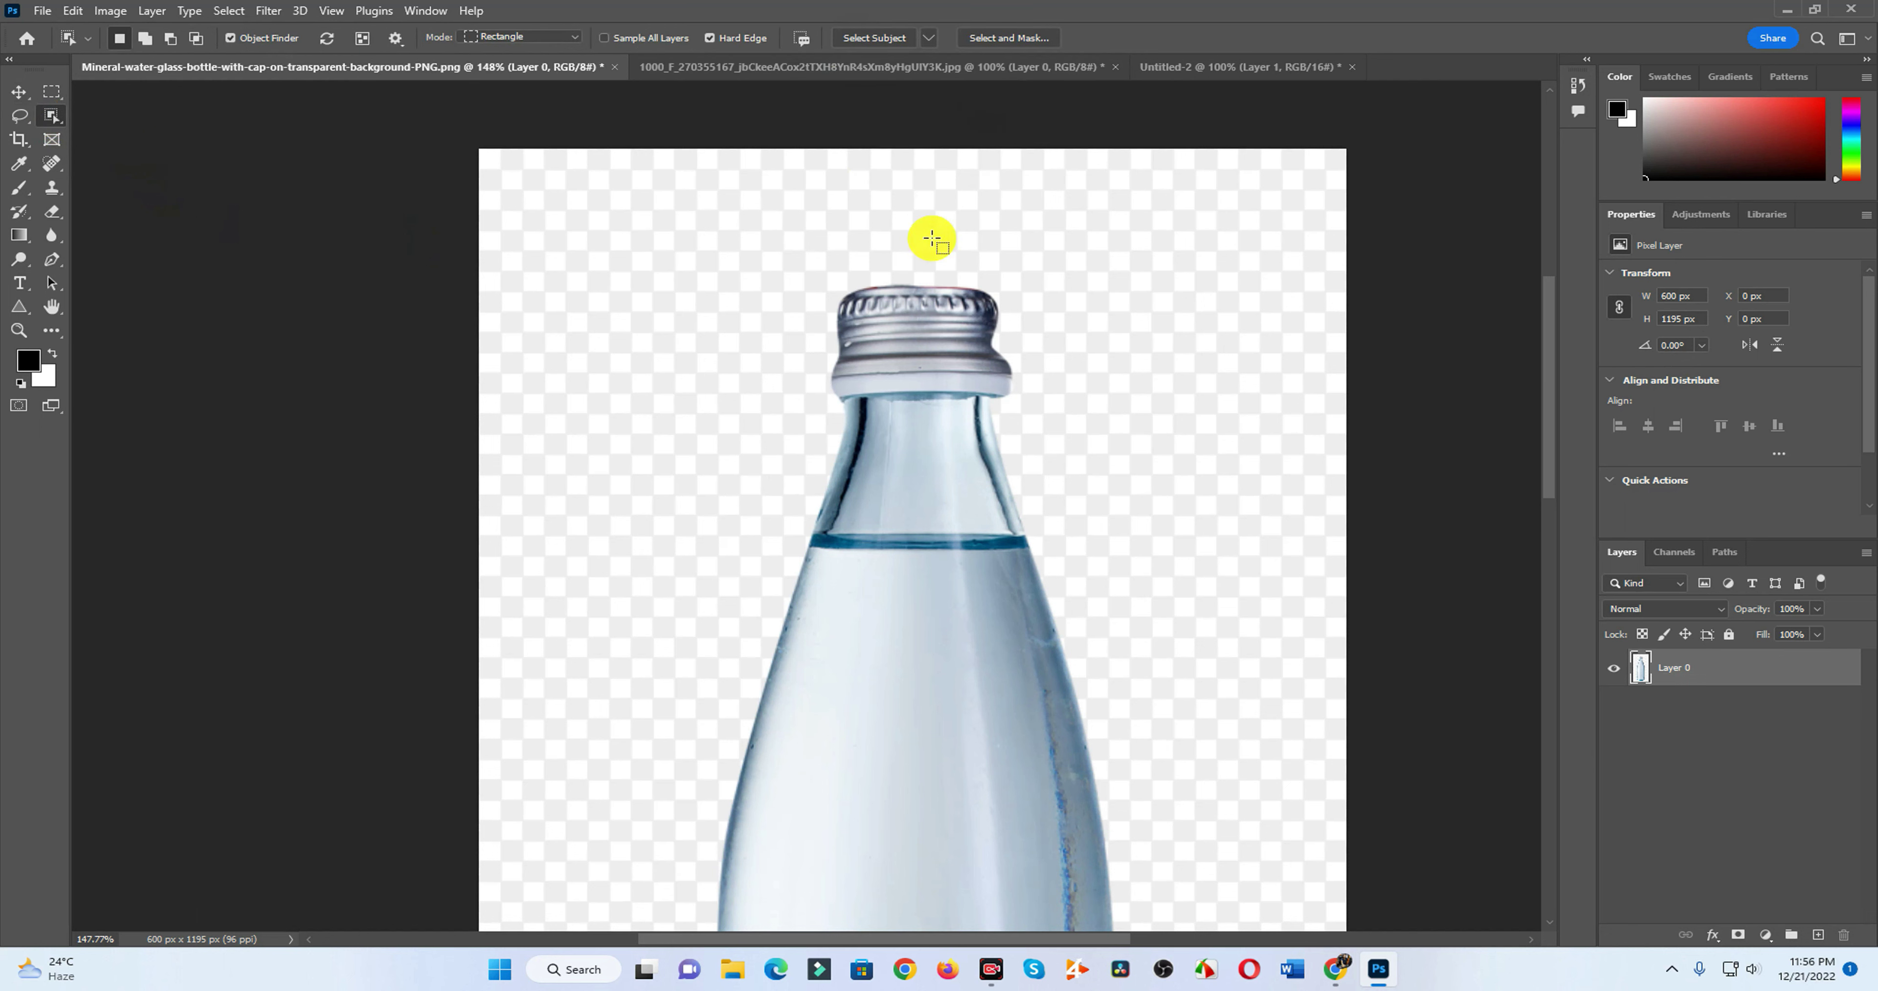
right_click(51, 115)
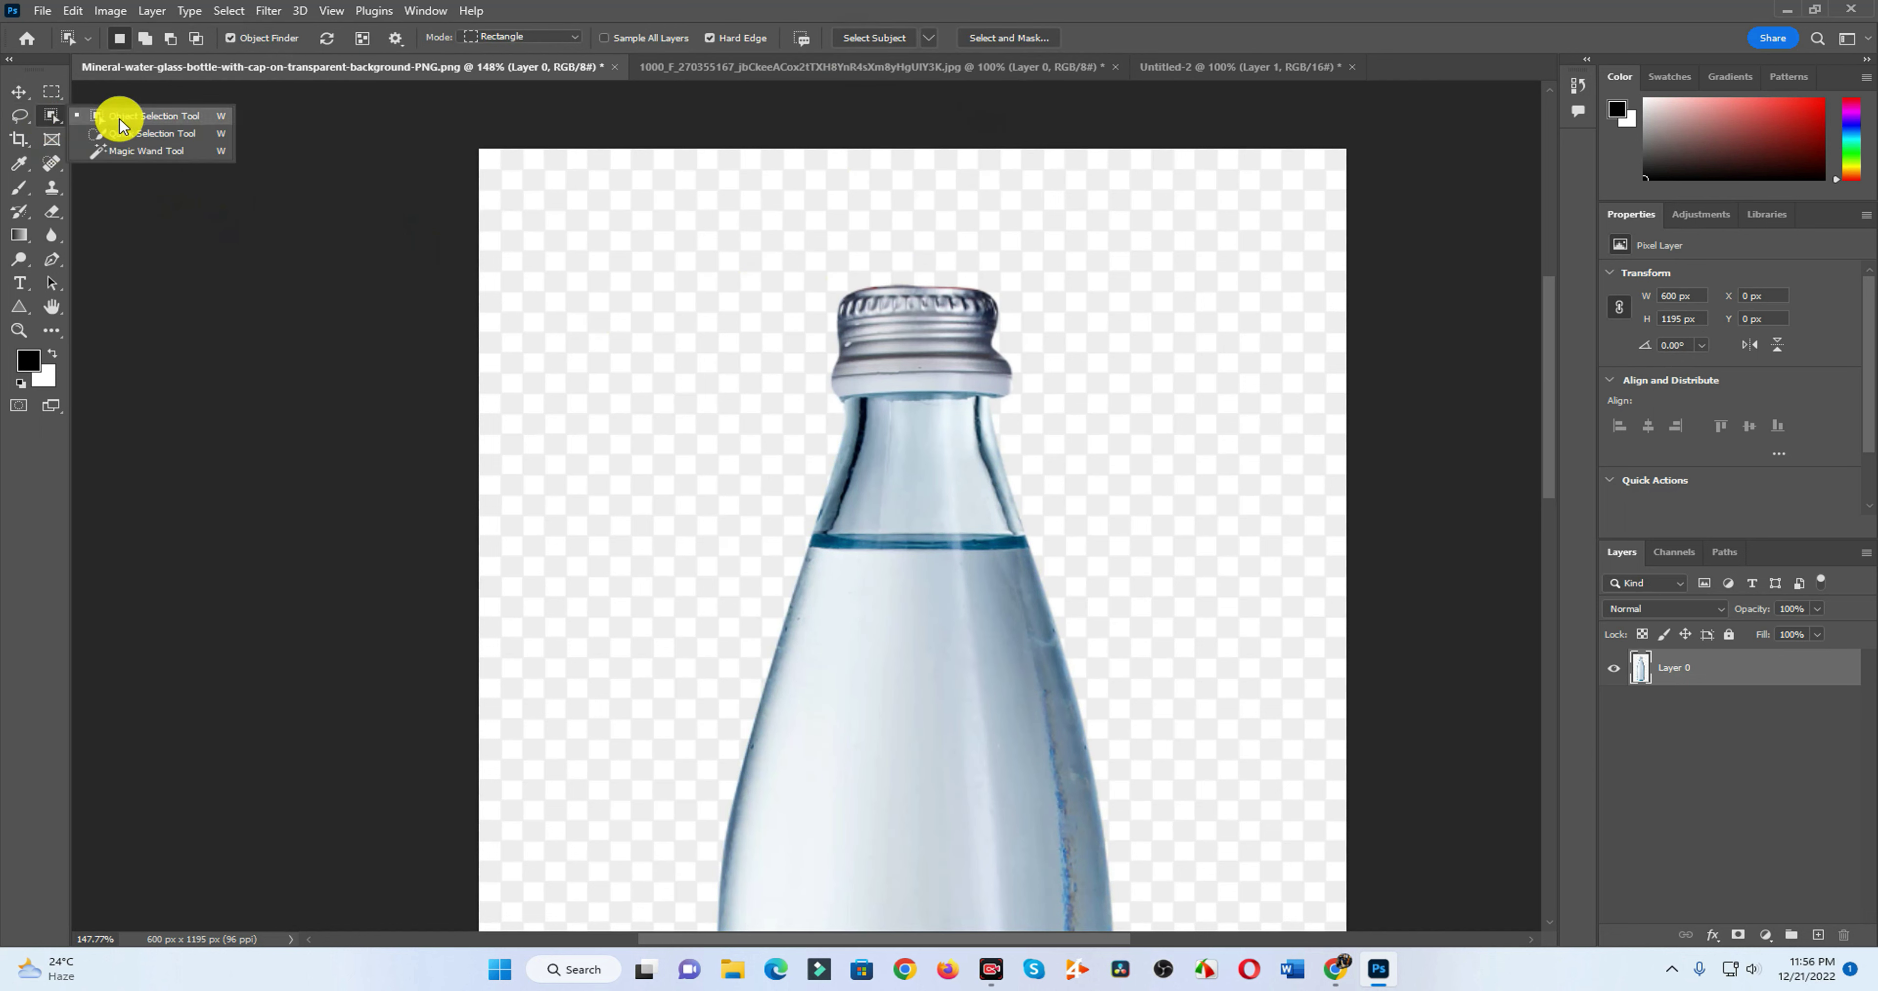
click(143, 134)
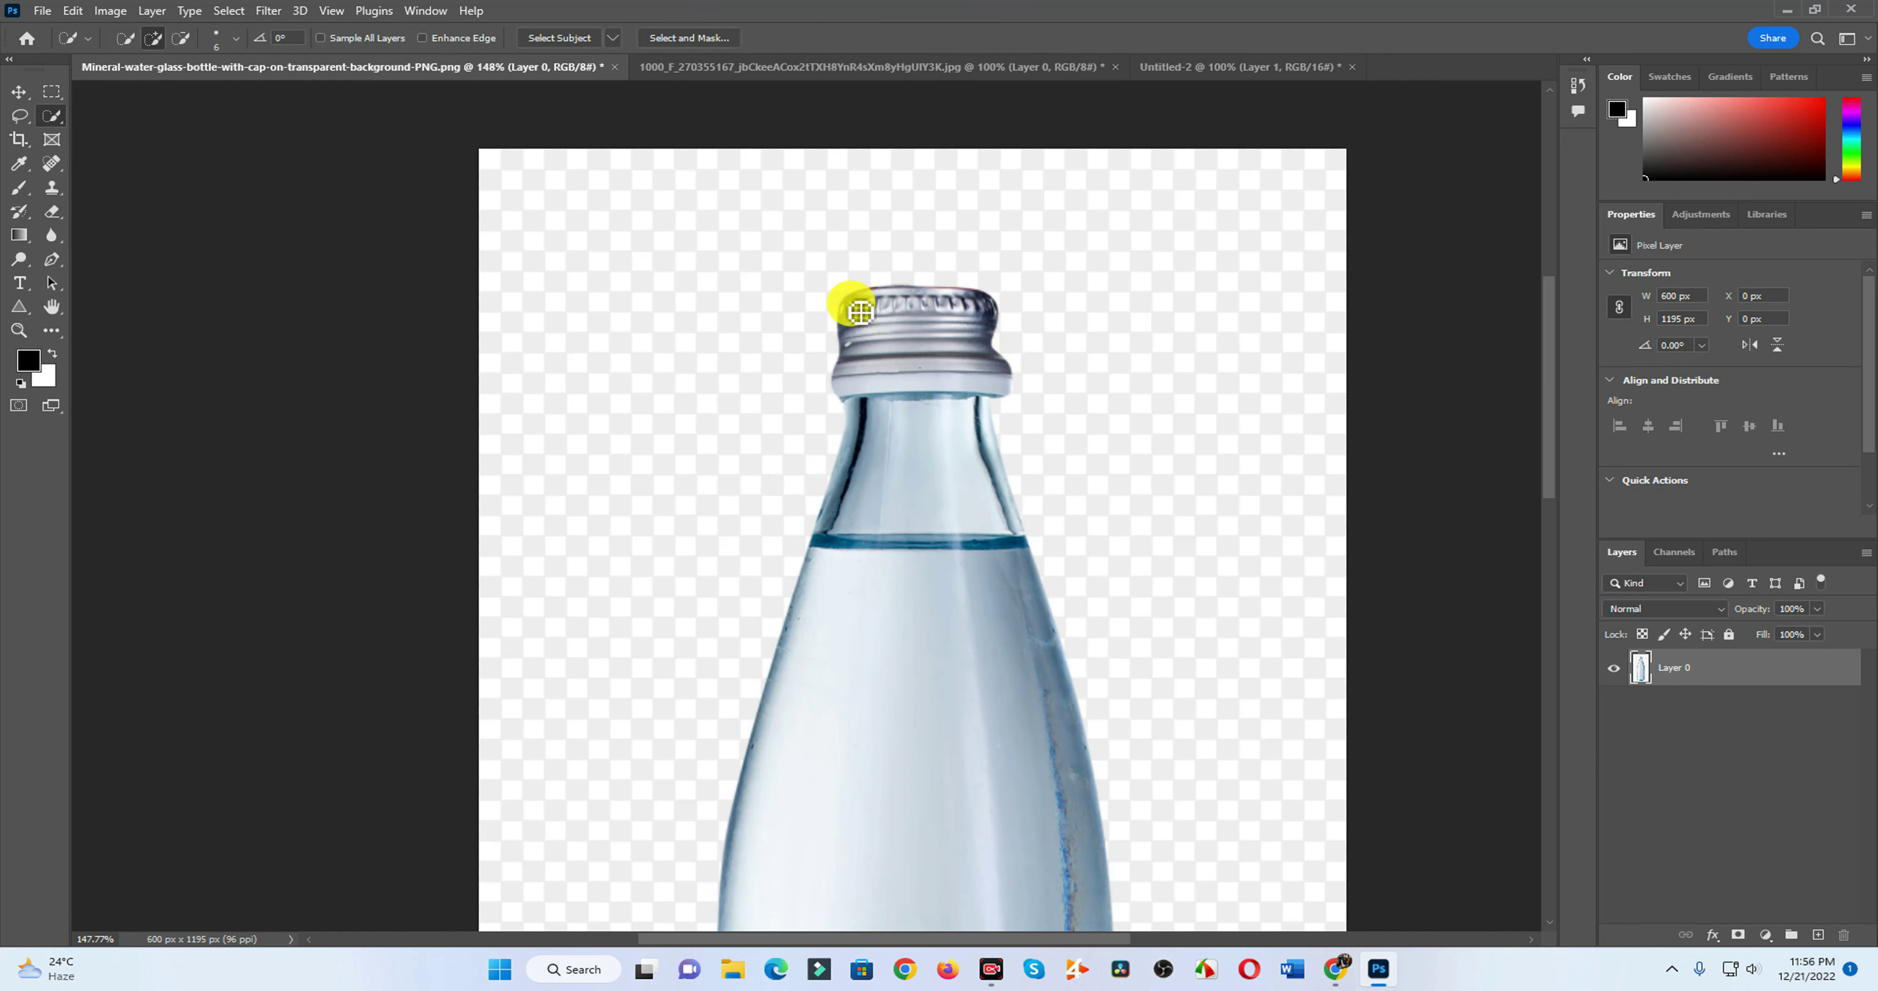
Step: Select the bottle's cap and neck, subtracting background at the neck's right edge
drag(963, 393, 922, 545)
scroll(932, 346, up, 3)
scroll(1061, 348, up, 2)
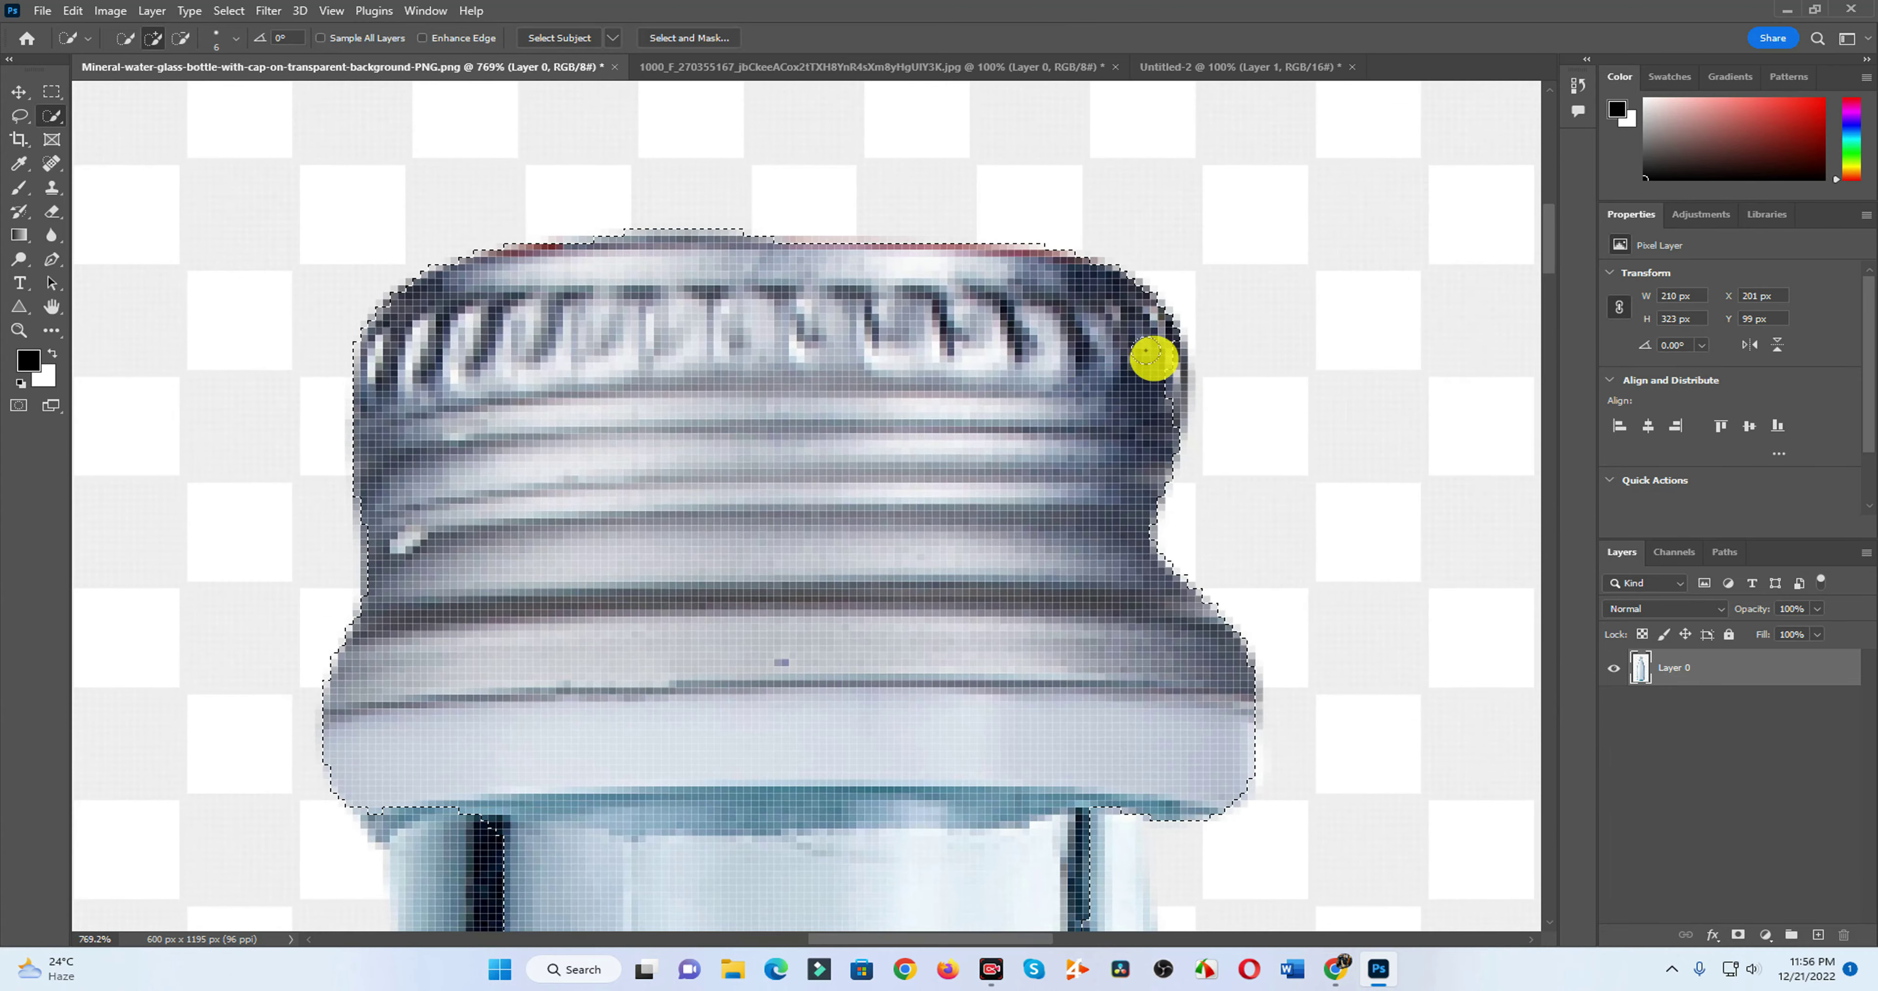
scroll(510, 342, down, 5)
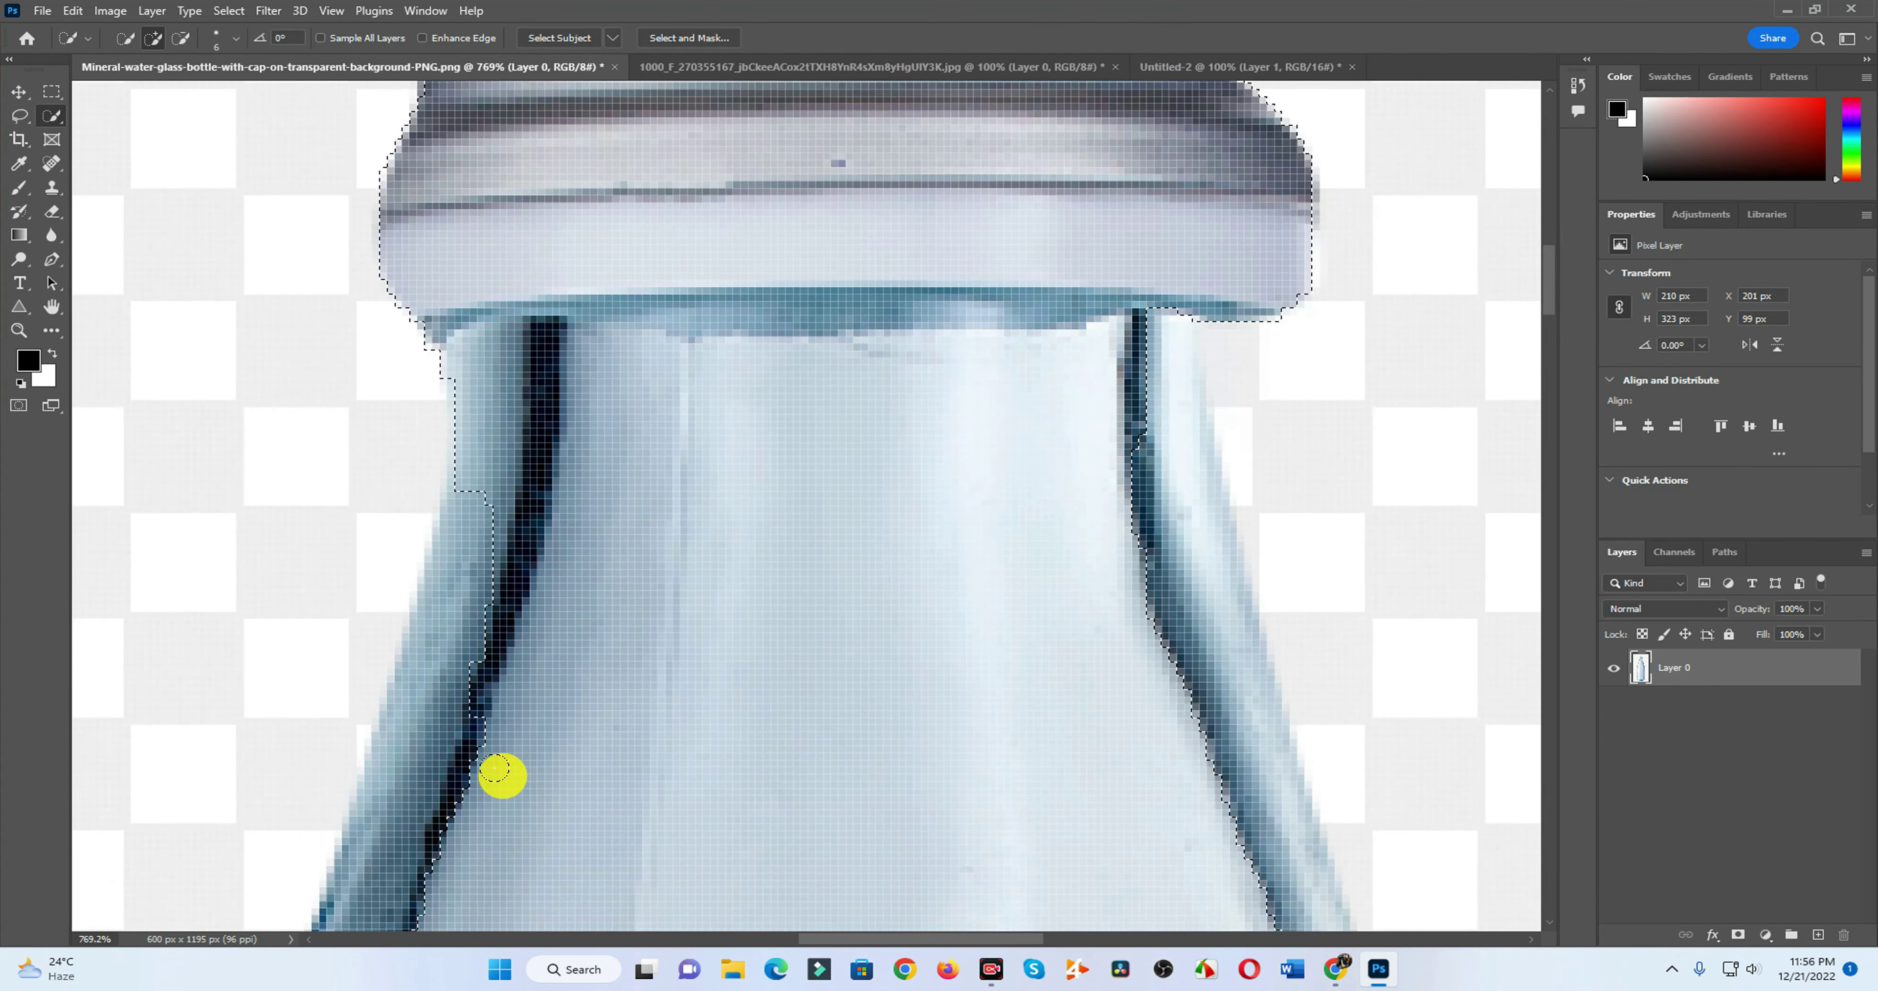
mouse_move(1127, 386)
mouse_down()
mouse_move(1162, 624)
mouse_move(1257, 411)
mouse_move(1232, 348)
mouse_move(1284, 408)
mouse_move(1240, 293)
mouse_up()
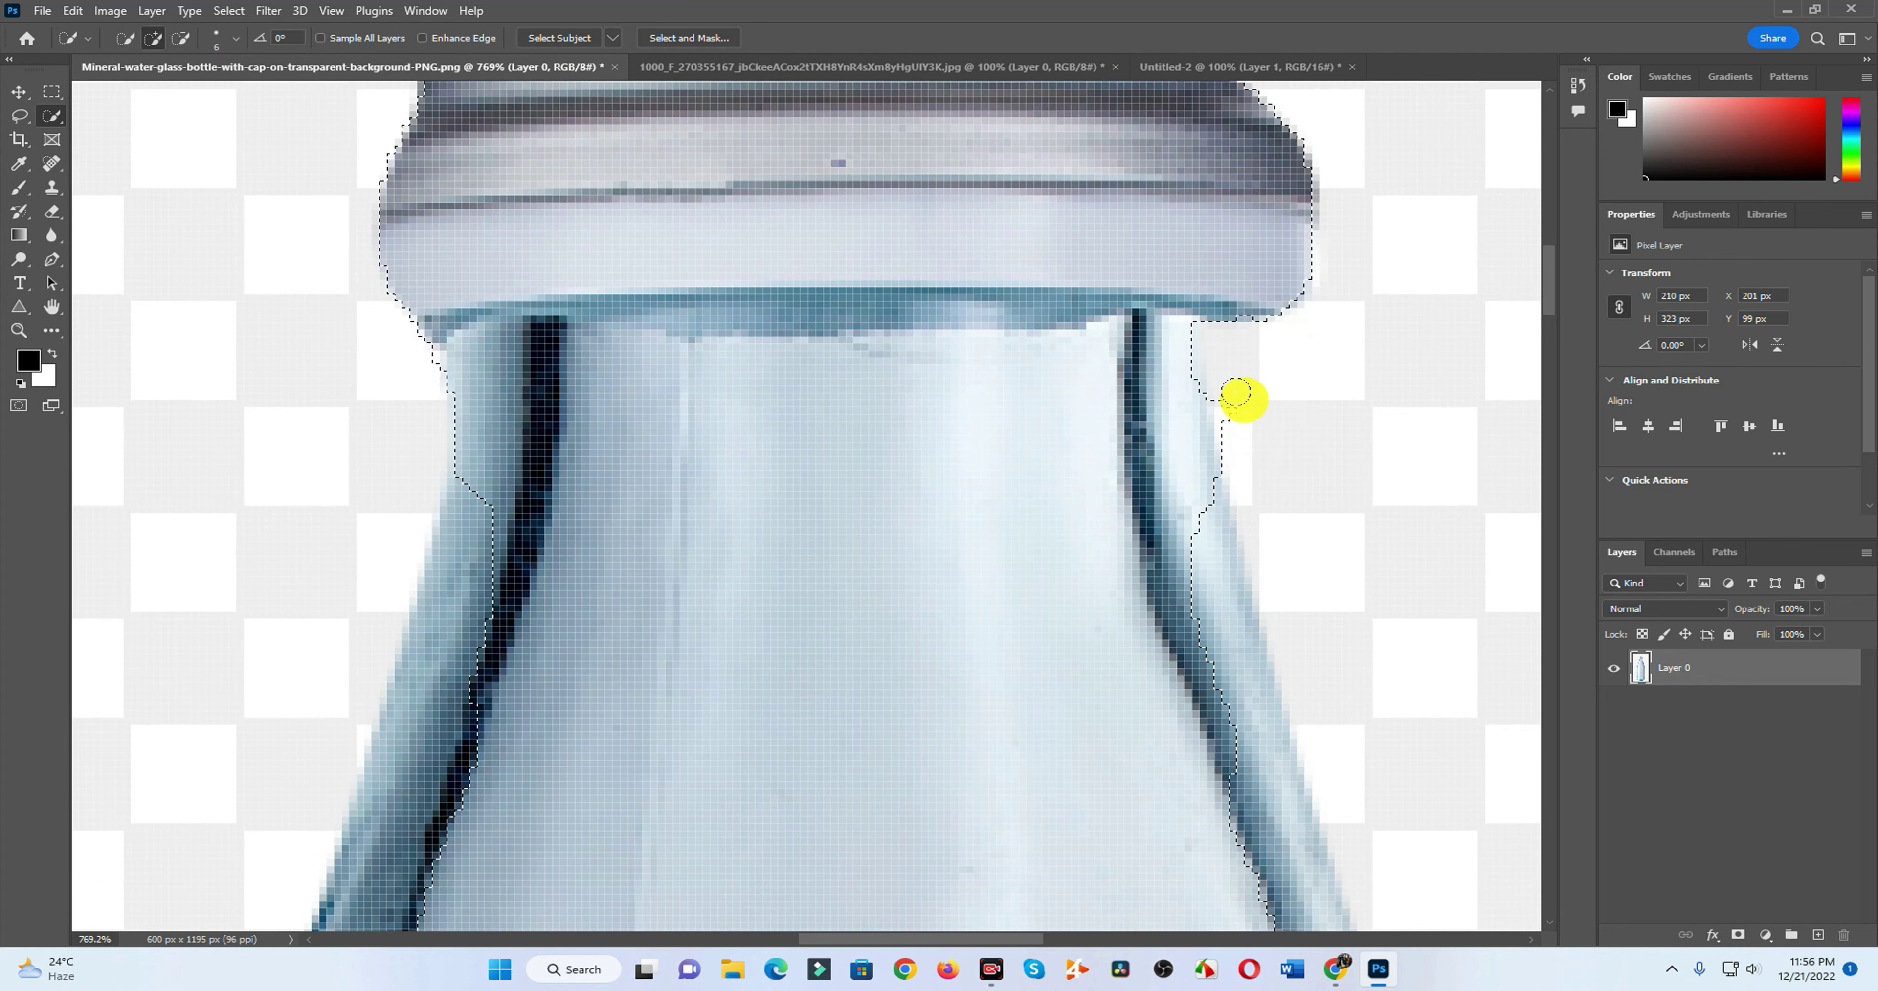
scroll(1167, 532, down, 5)
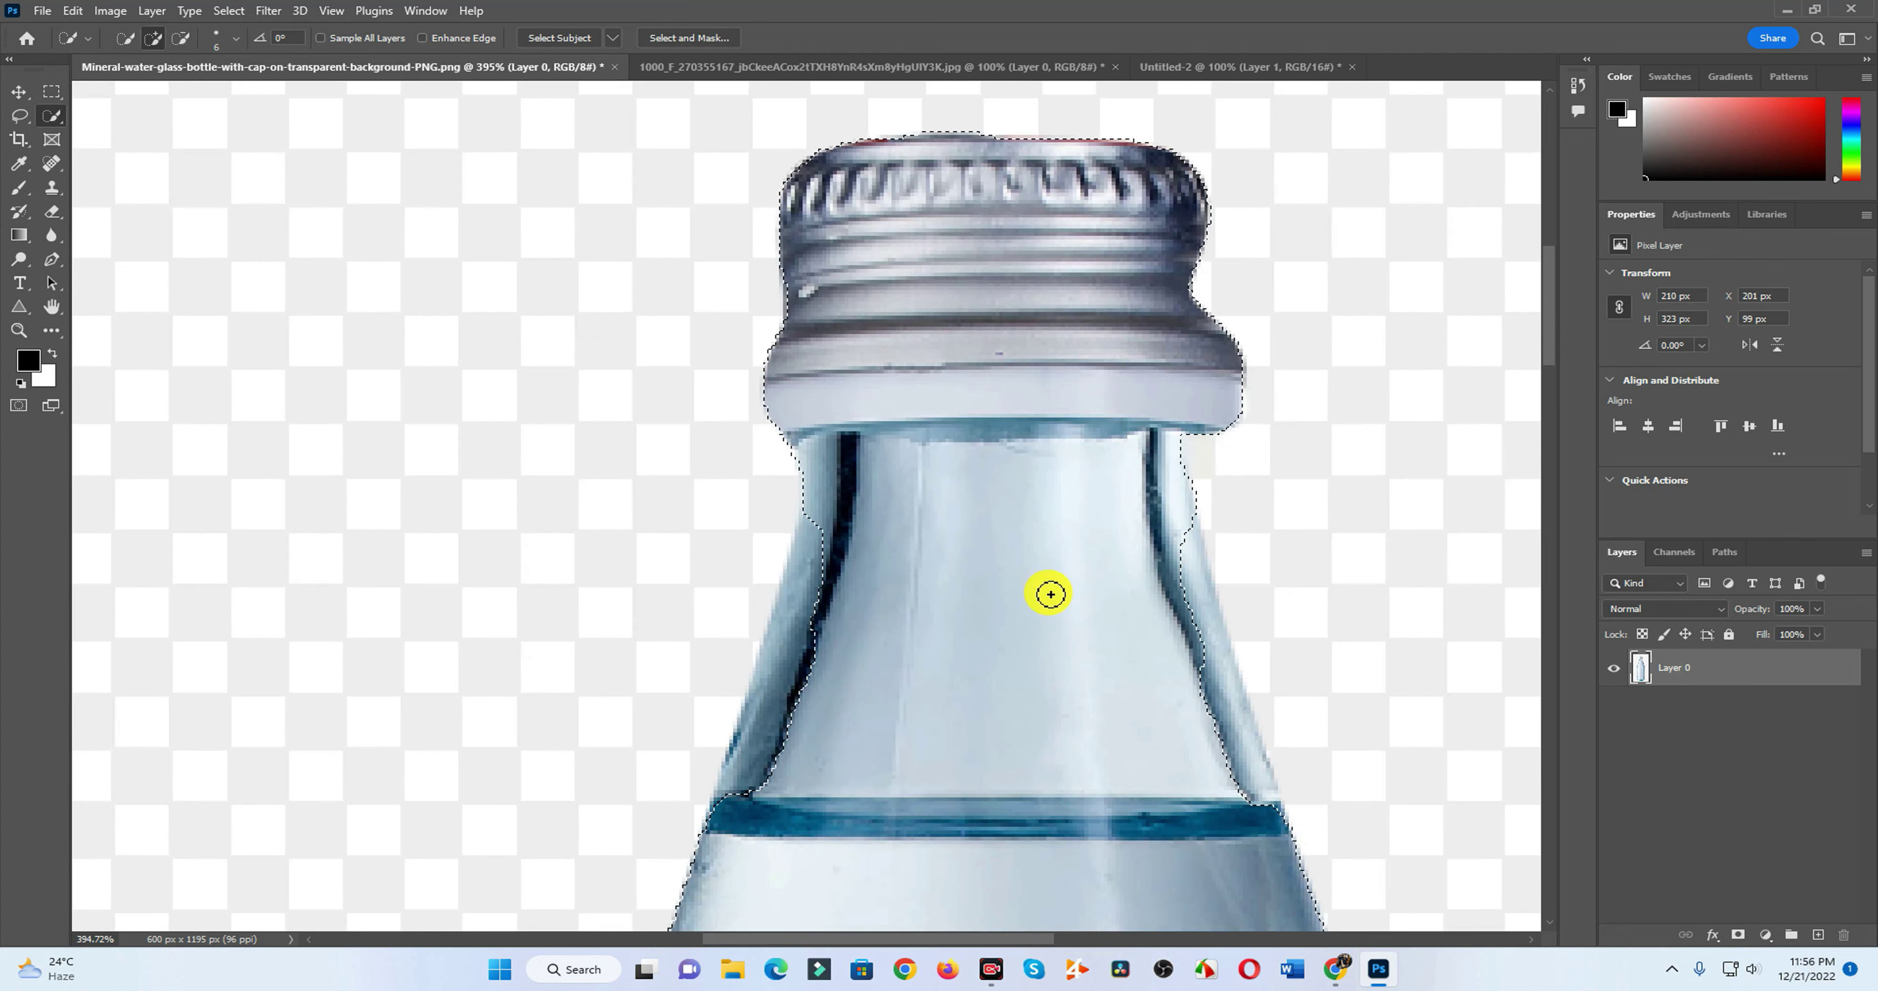
Step: Enlarge the brush to 30 and extend the selection along the bottle's glass edges
key(bracketright)
key(bracketright)
key(bracketright)
drag(1043, 583, 839, 809)
drag(1112, 549, 1138, 712)
scroll(1206, 785, down, 1)
scroll(1090, 796, down, 1)
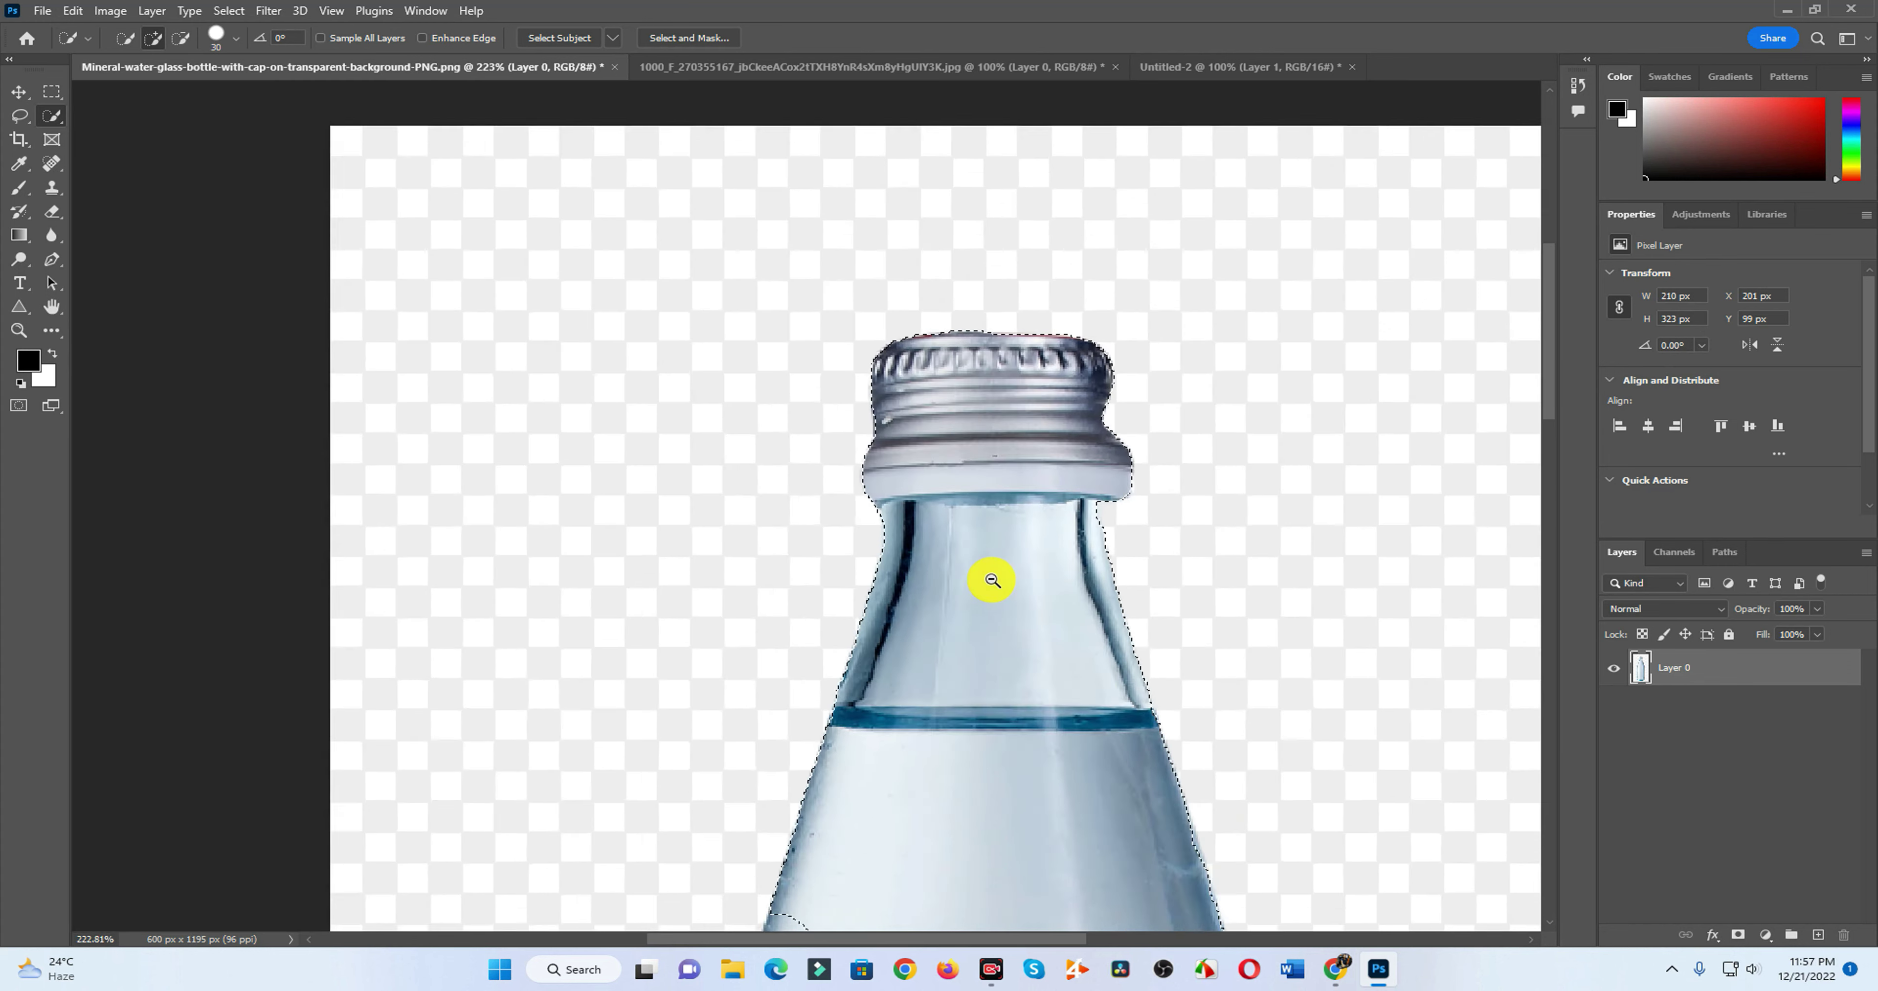
scroll(990, 574, down, 3)
drag(990, 574, 990, 254)
Step: Refine the selection along the bottle's base to finish the outline
drag(920, 807, 897, 343)
scroll(730, 561, up, 3)
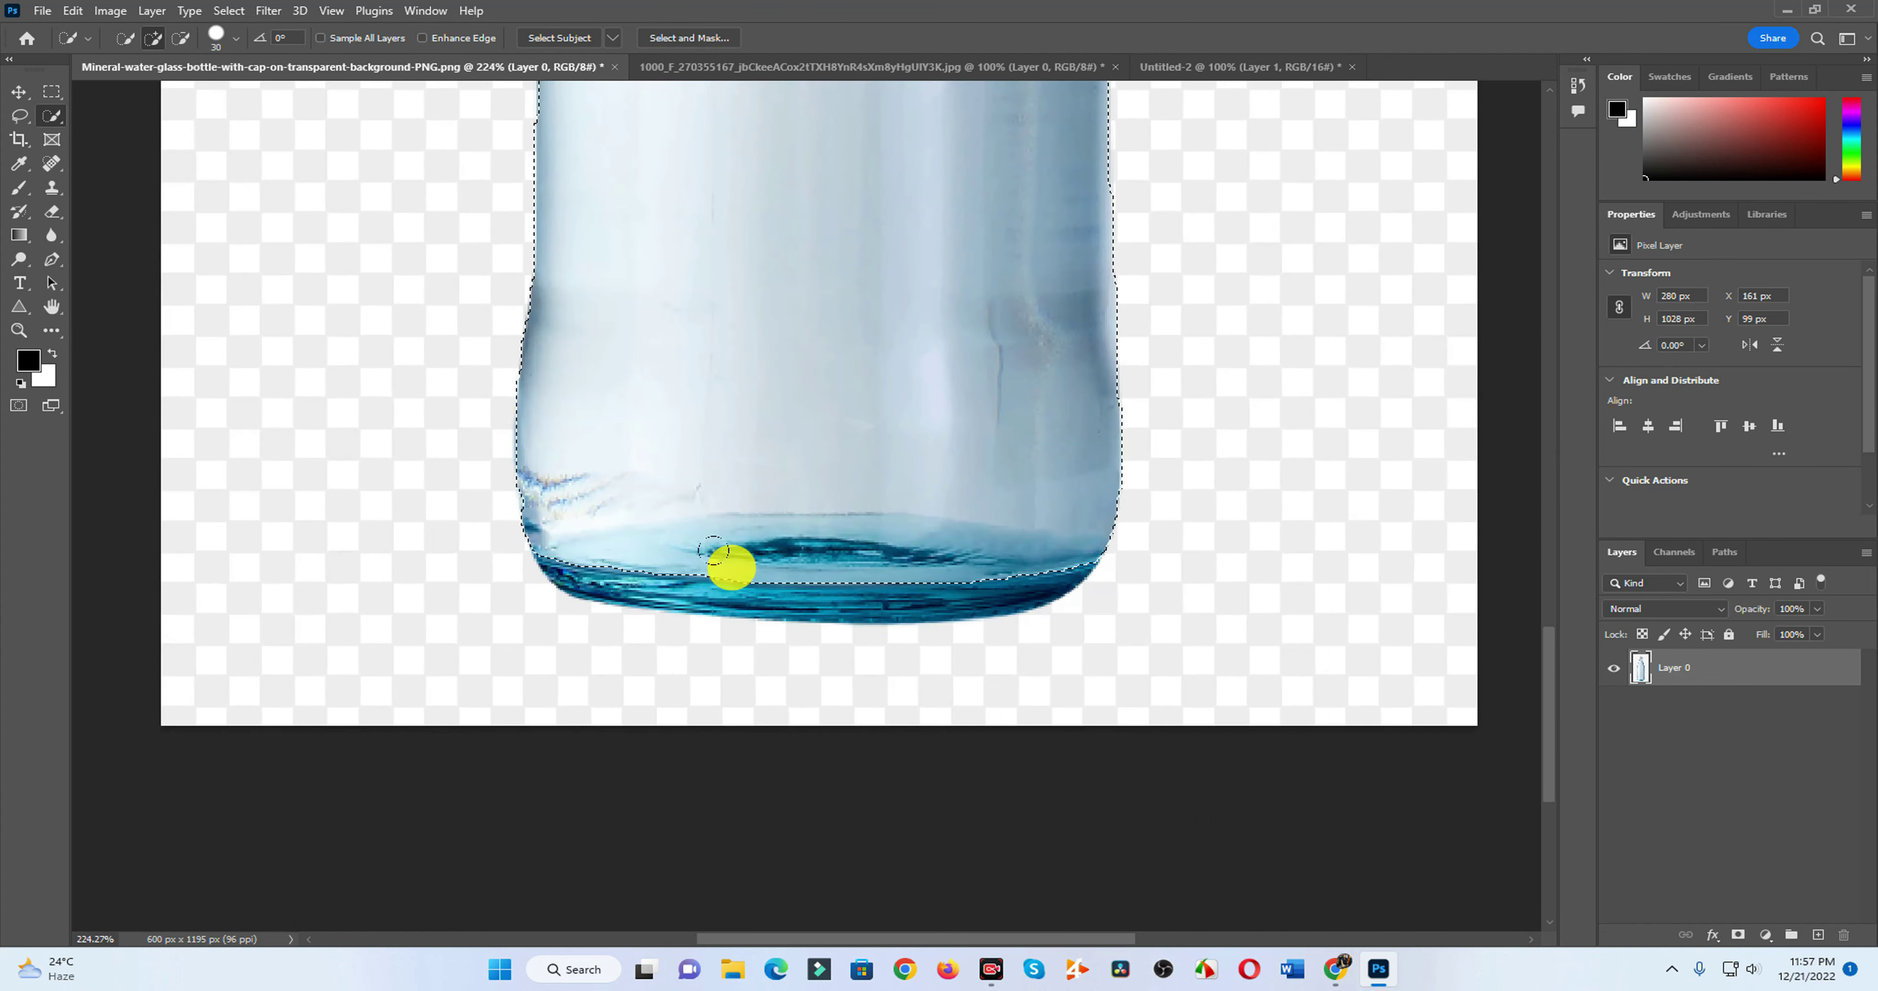
mouse_move(729, 561)
mouse_down()
mouse_move(1019, 568)
mouse_move(621, 565)
mouse_move(978, 587)
mouse_up()
scroll(1073, 486, up, 5)
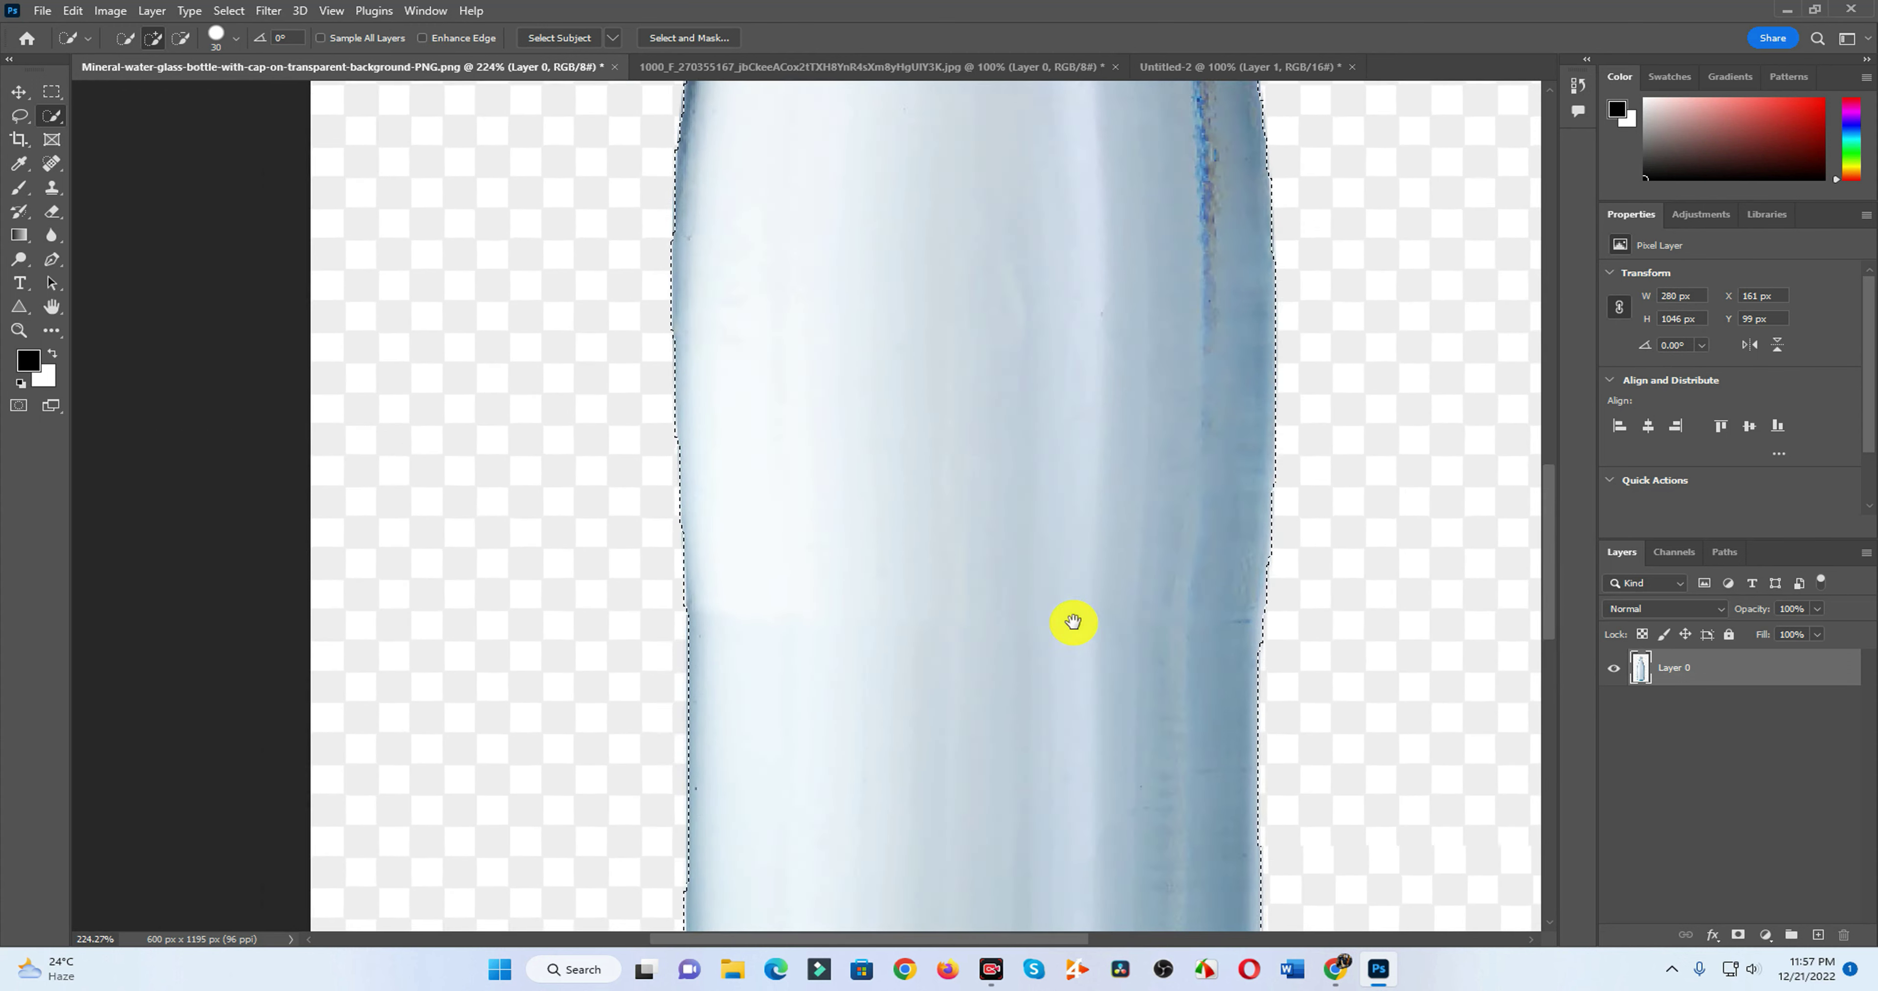
scroll(1073, 619, up, 5)
scroll(1158, 514, up, 3)
scroll(1086, 576, down, 3)
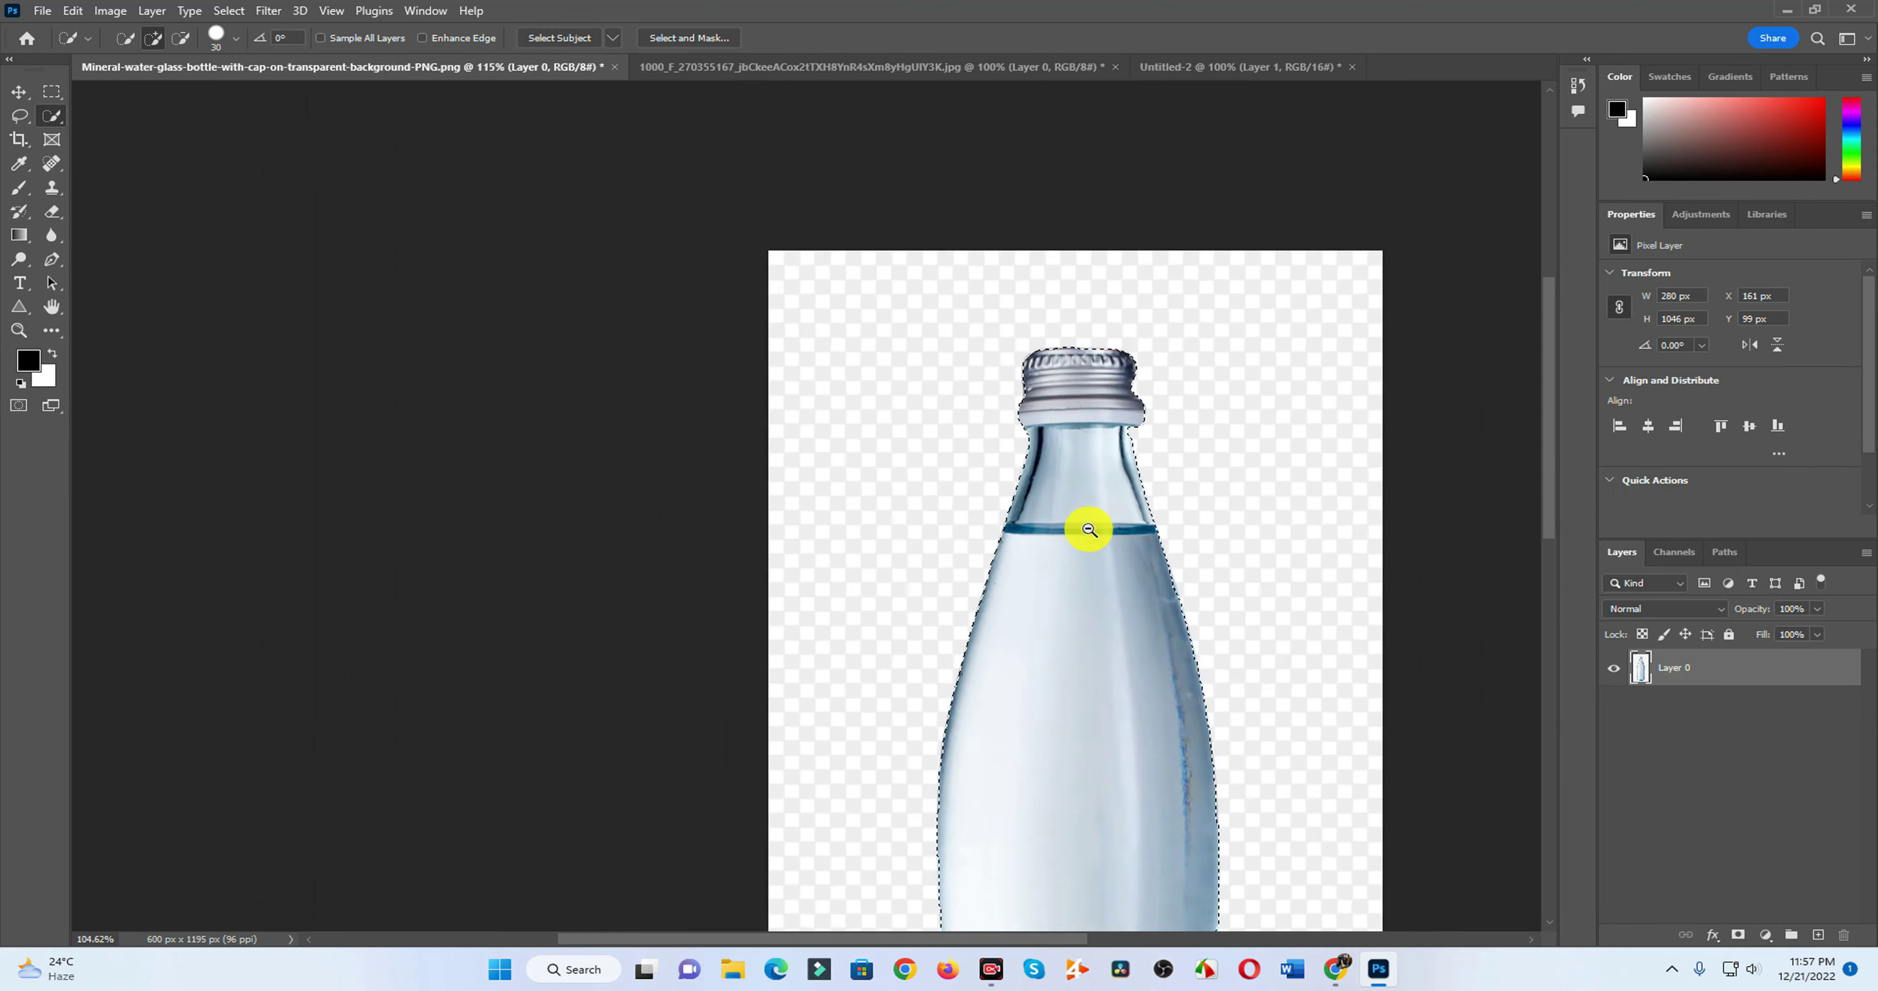
scroll(904, 474, down, 4)
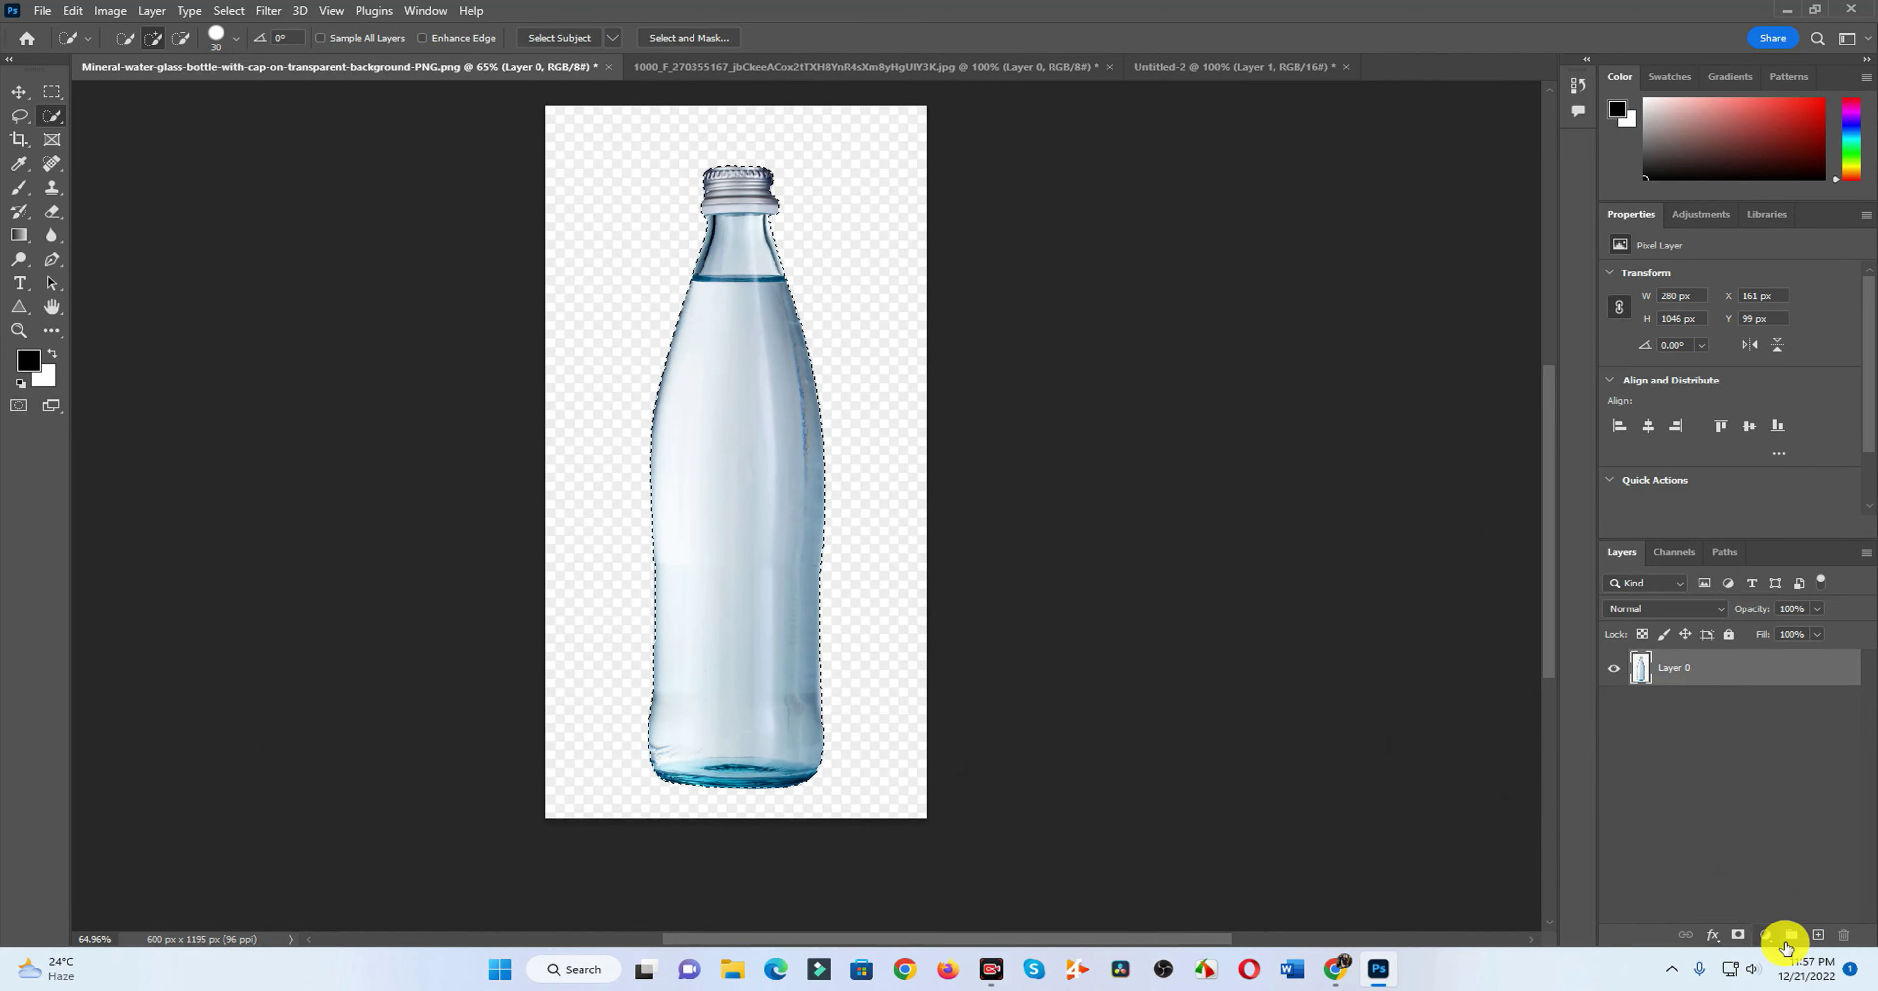
Step: Add a layer mask hiding everything outside the bottle
click(1739, 935)
click(1640, 668)
key(ctrl+a)
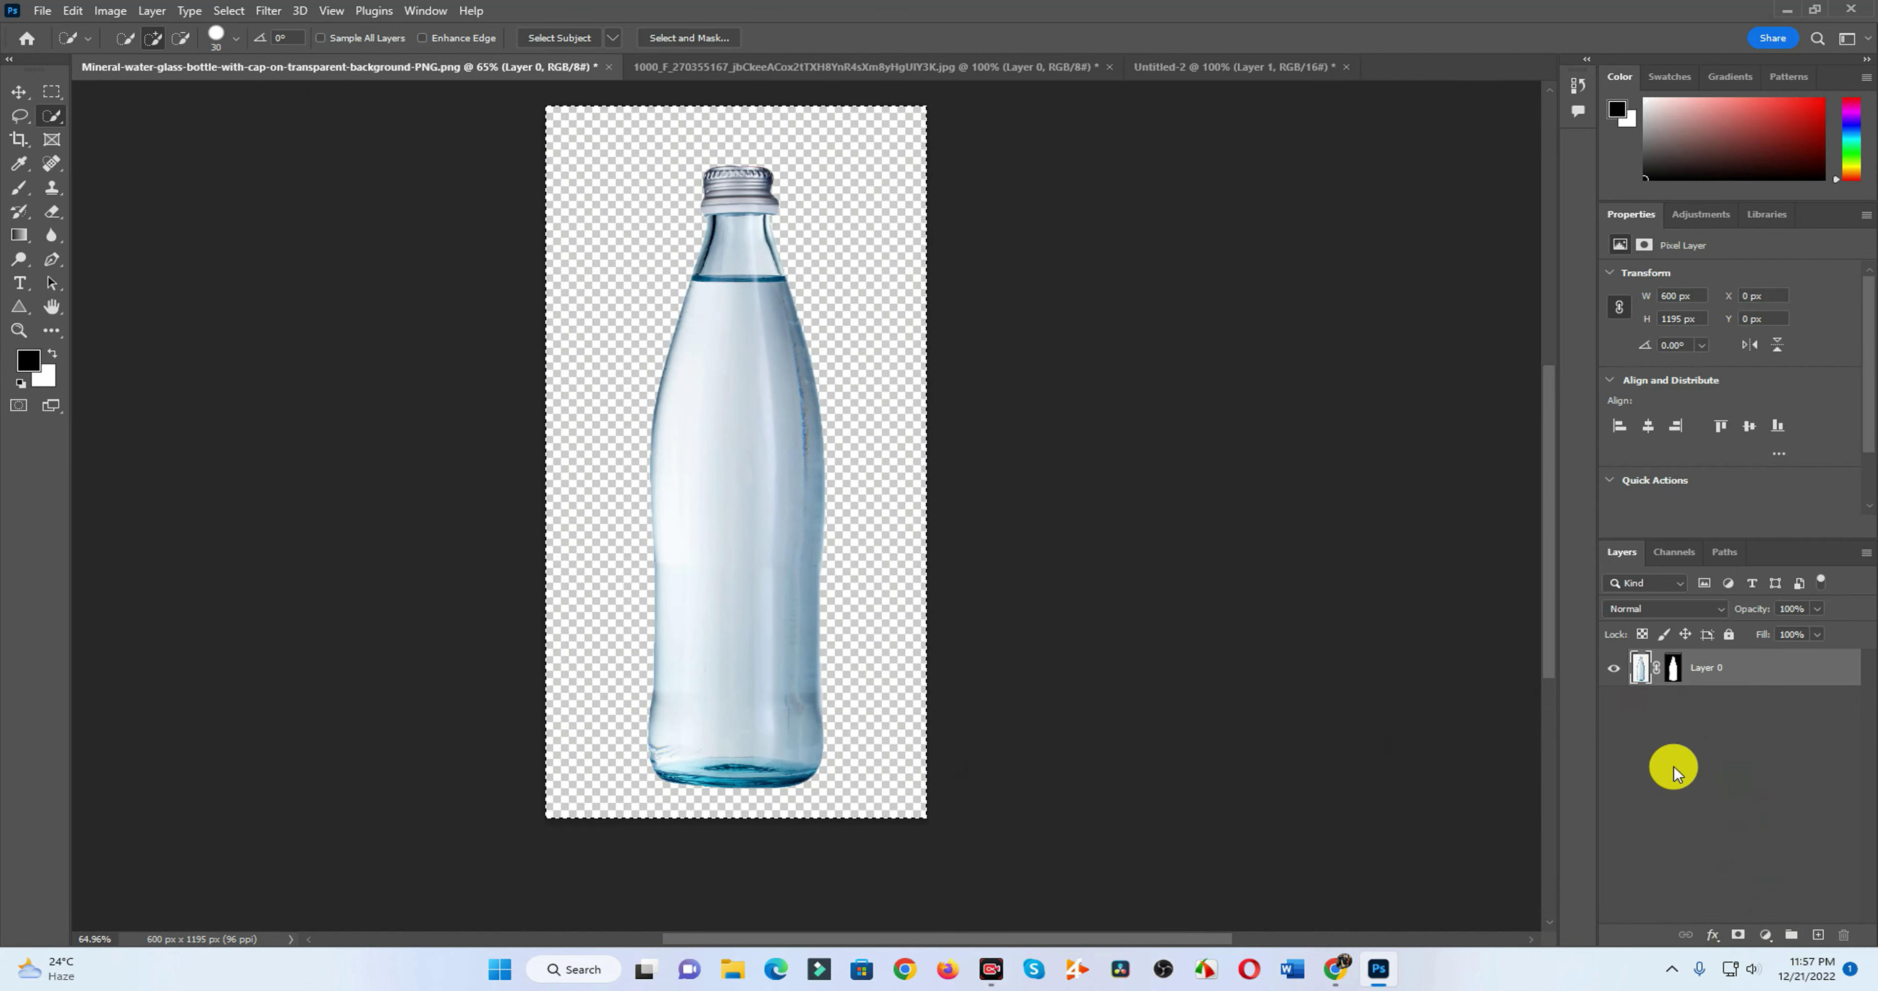
key(ctrl+d)
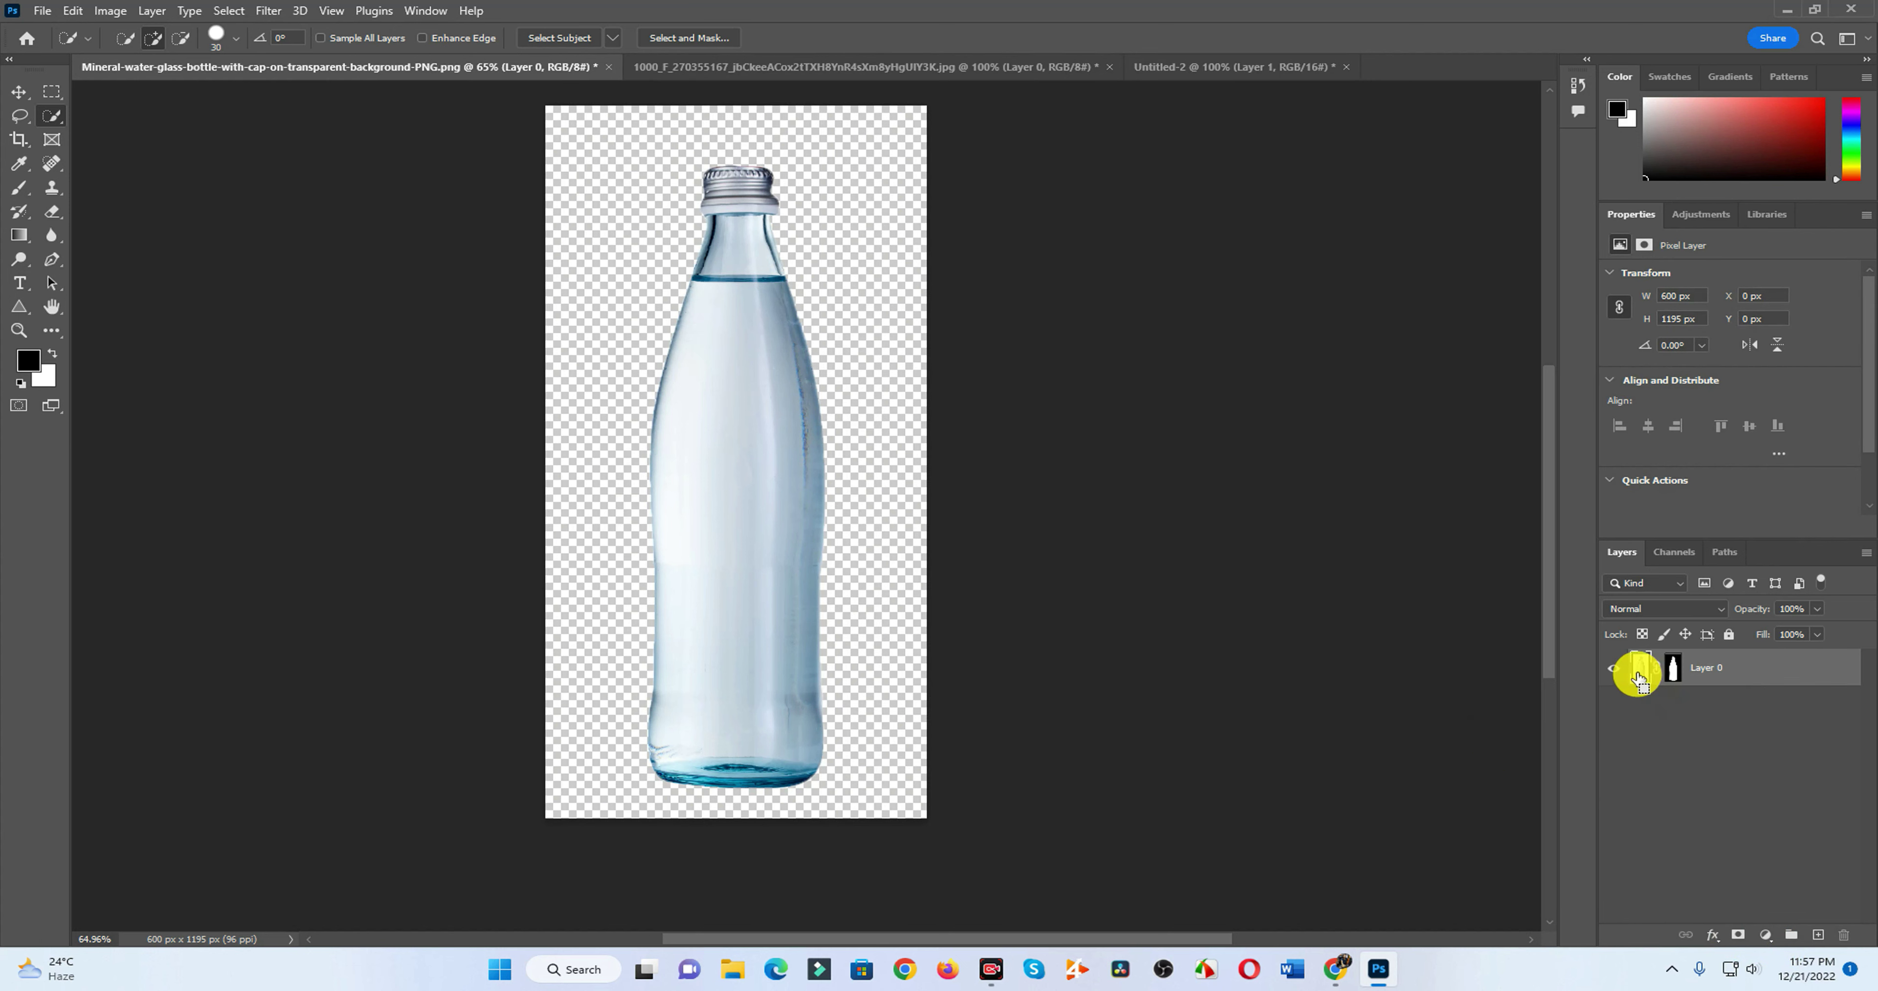
Step: Copy the masked bottle onto Layer 1 and switch to the Untitled-2 landscape document
ctrl+click(1676, 674)
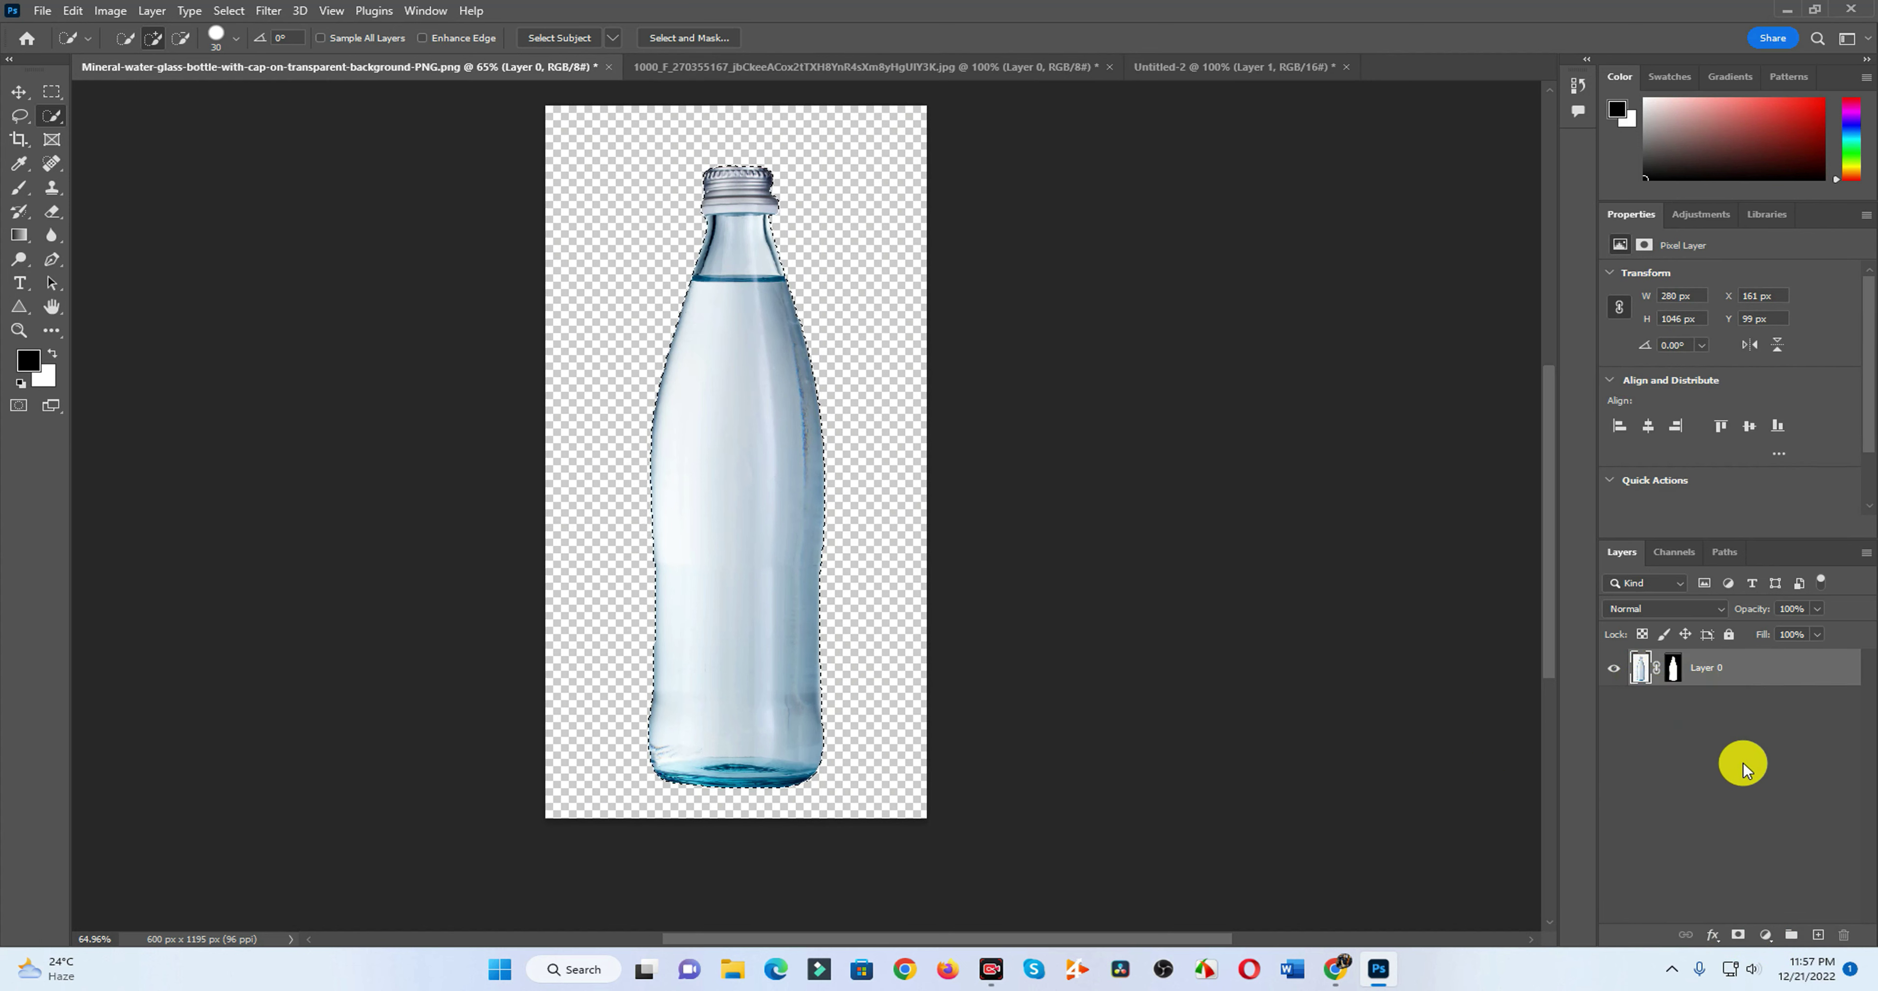
click(1818, 934)
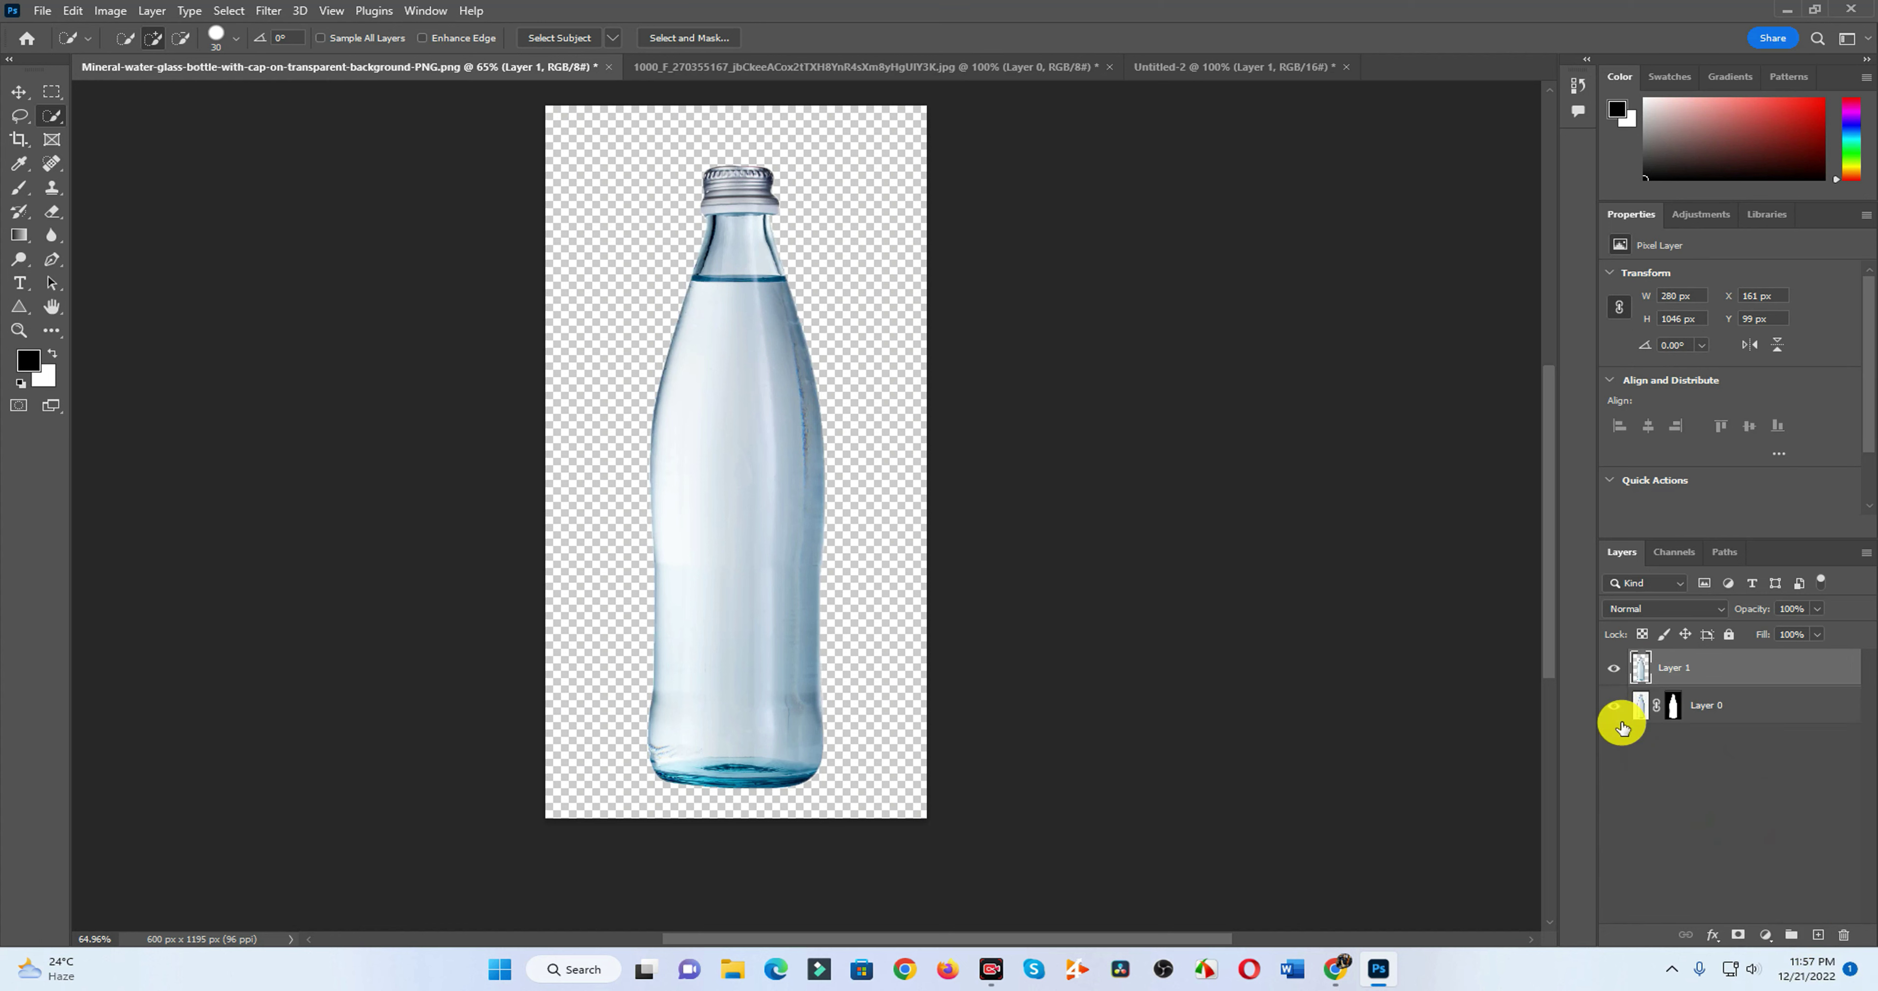
ctrl+click(1641, 671)
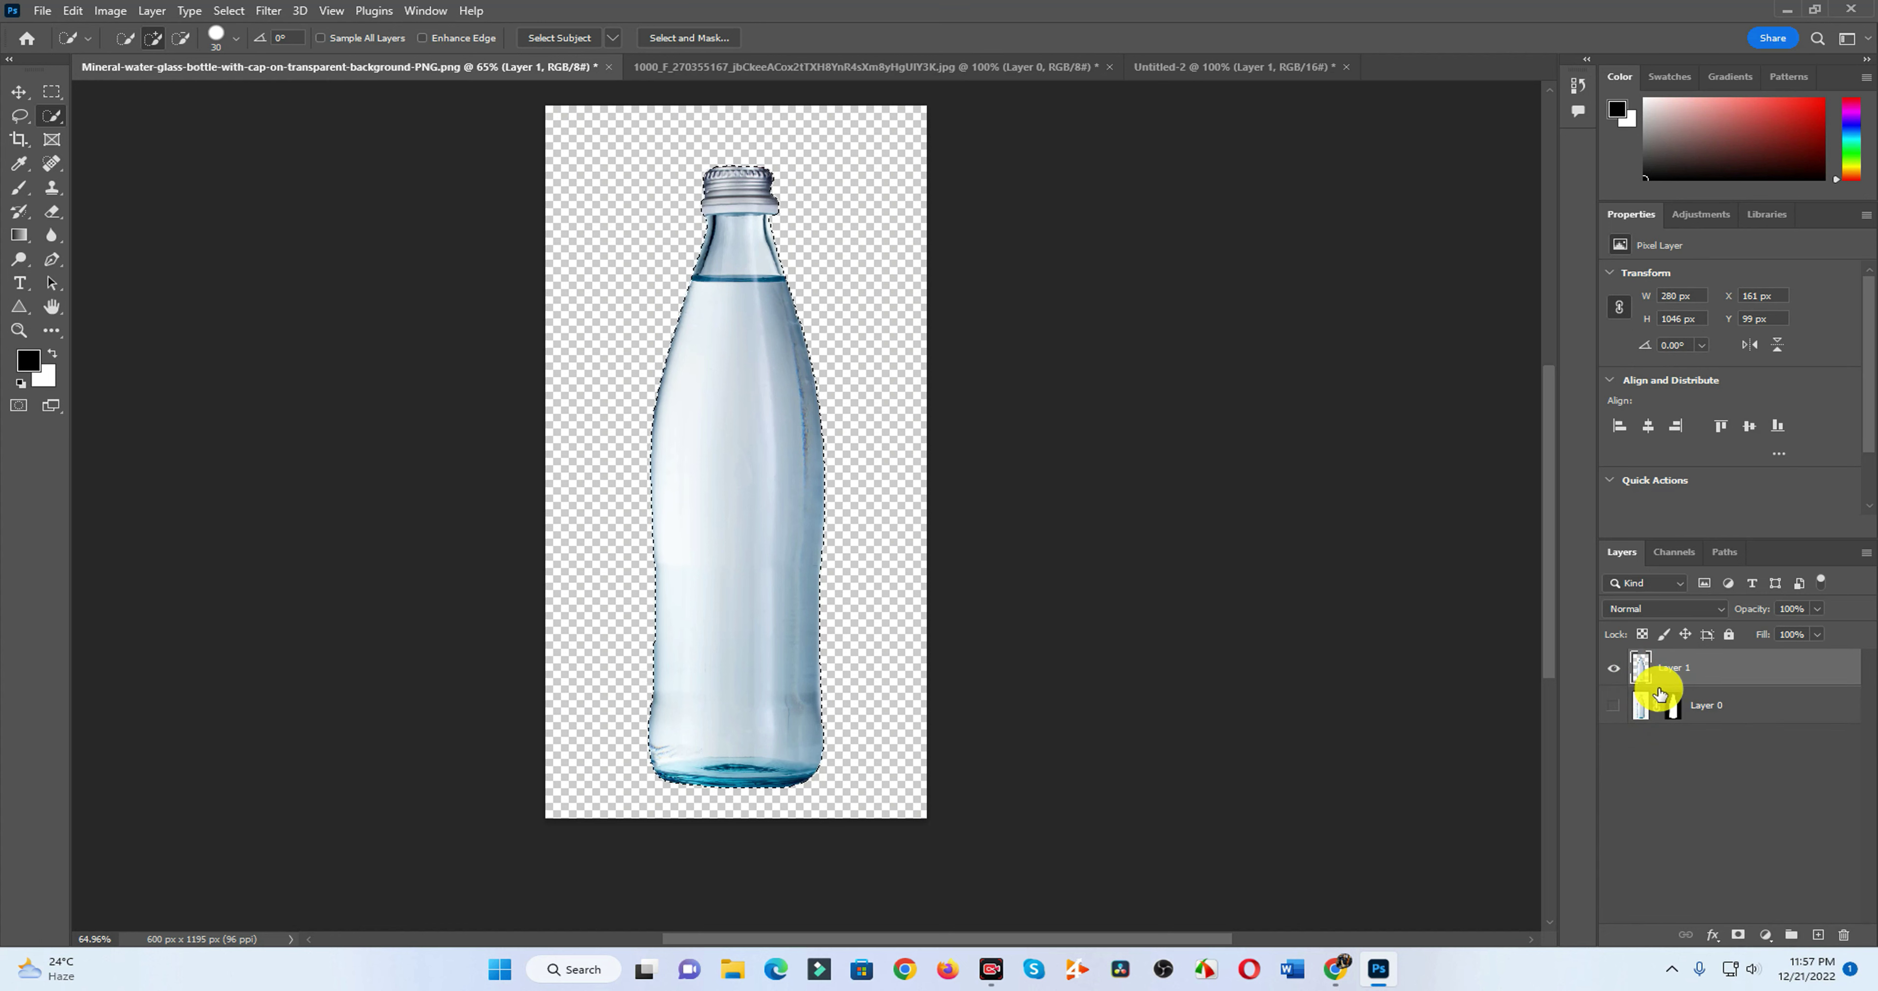
click(1196, 67)
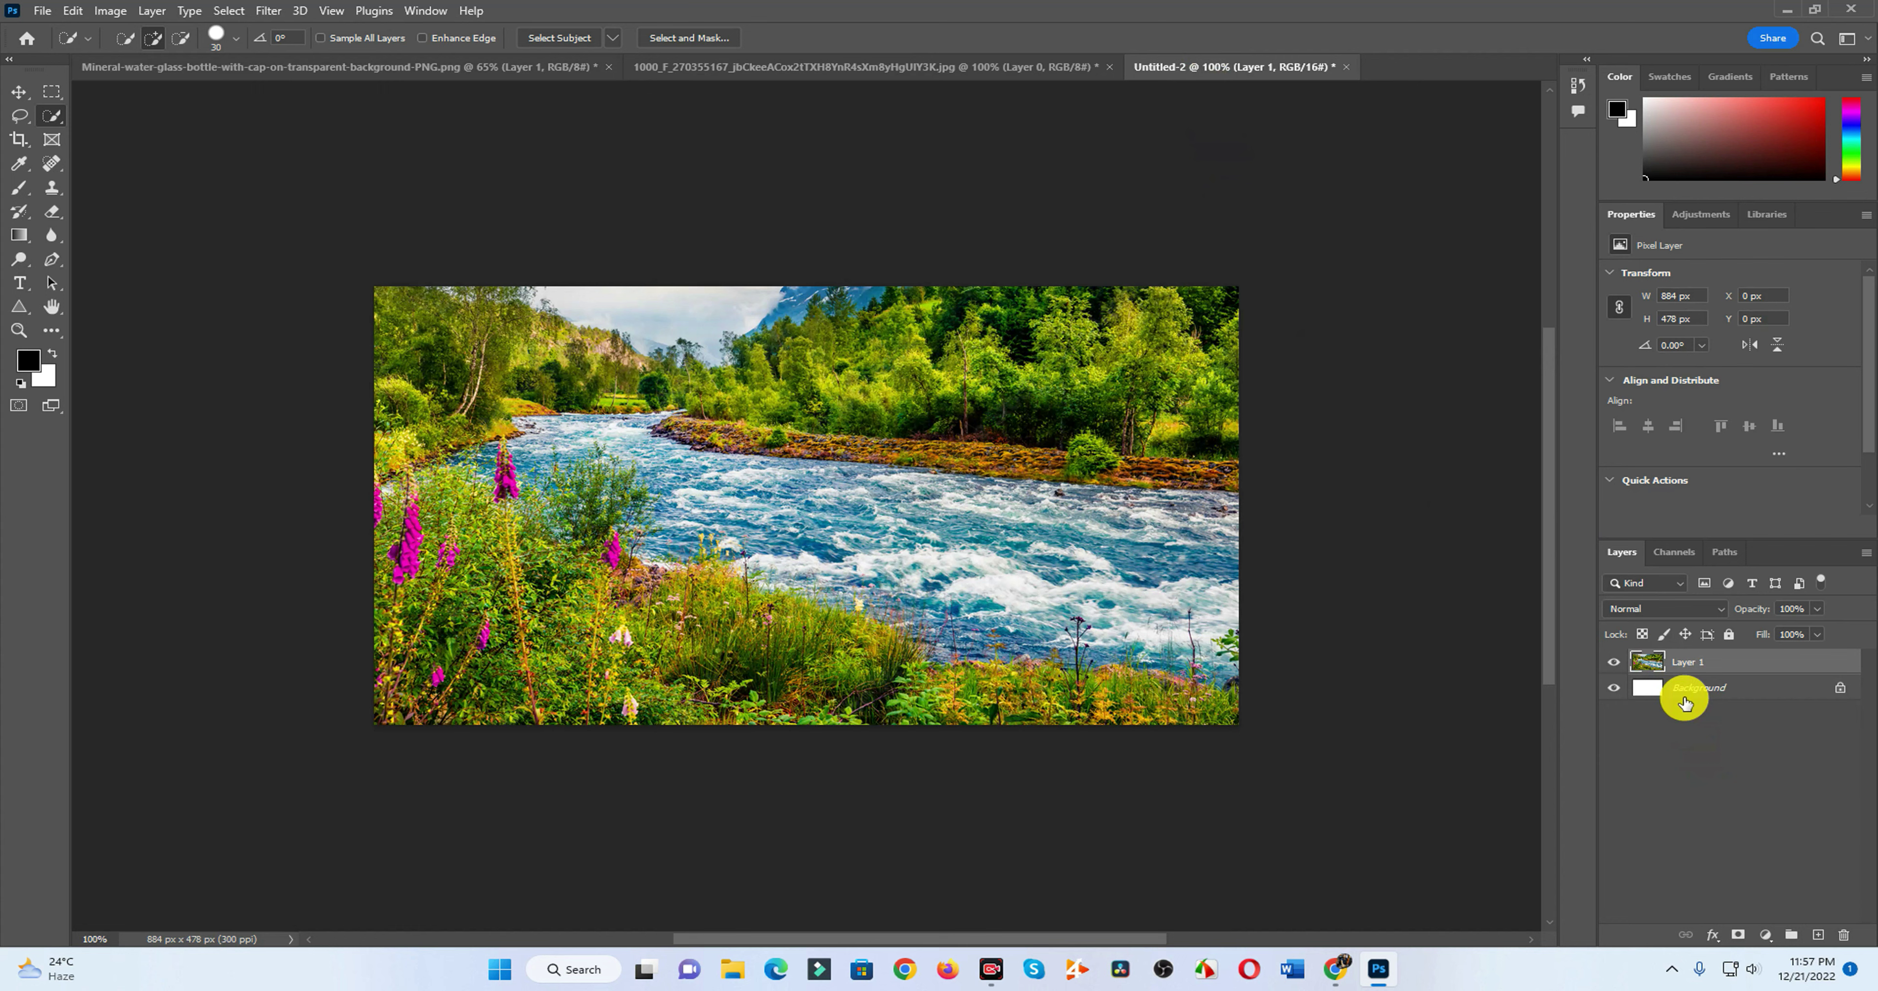
Step: Hide the landscape layer and unlock the Background layer
click(1613, 669)
click(1840, 687)
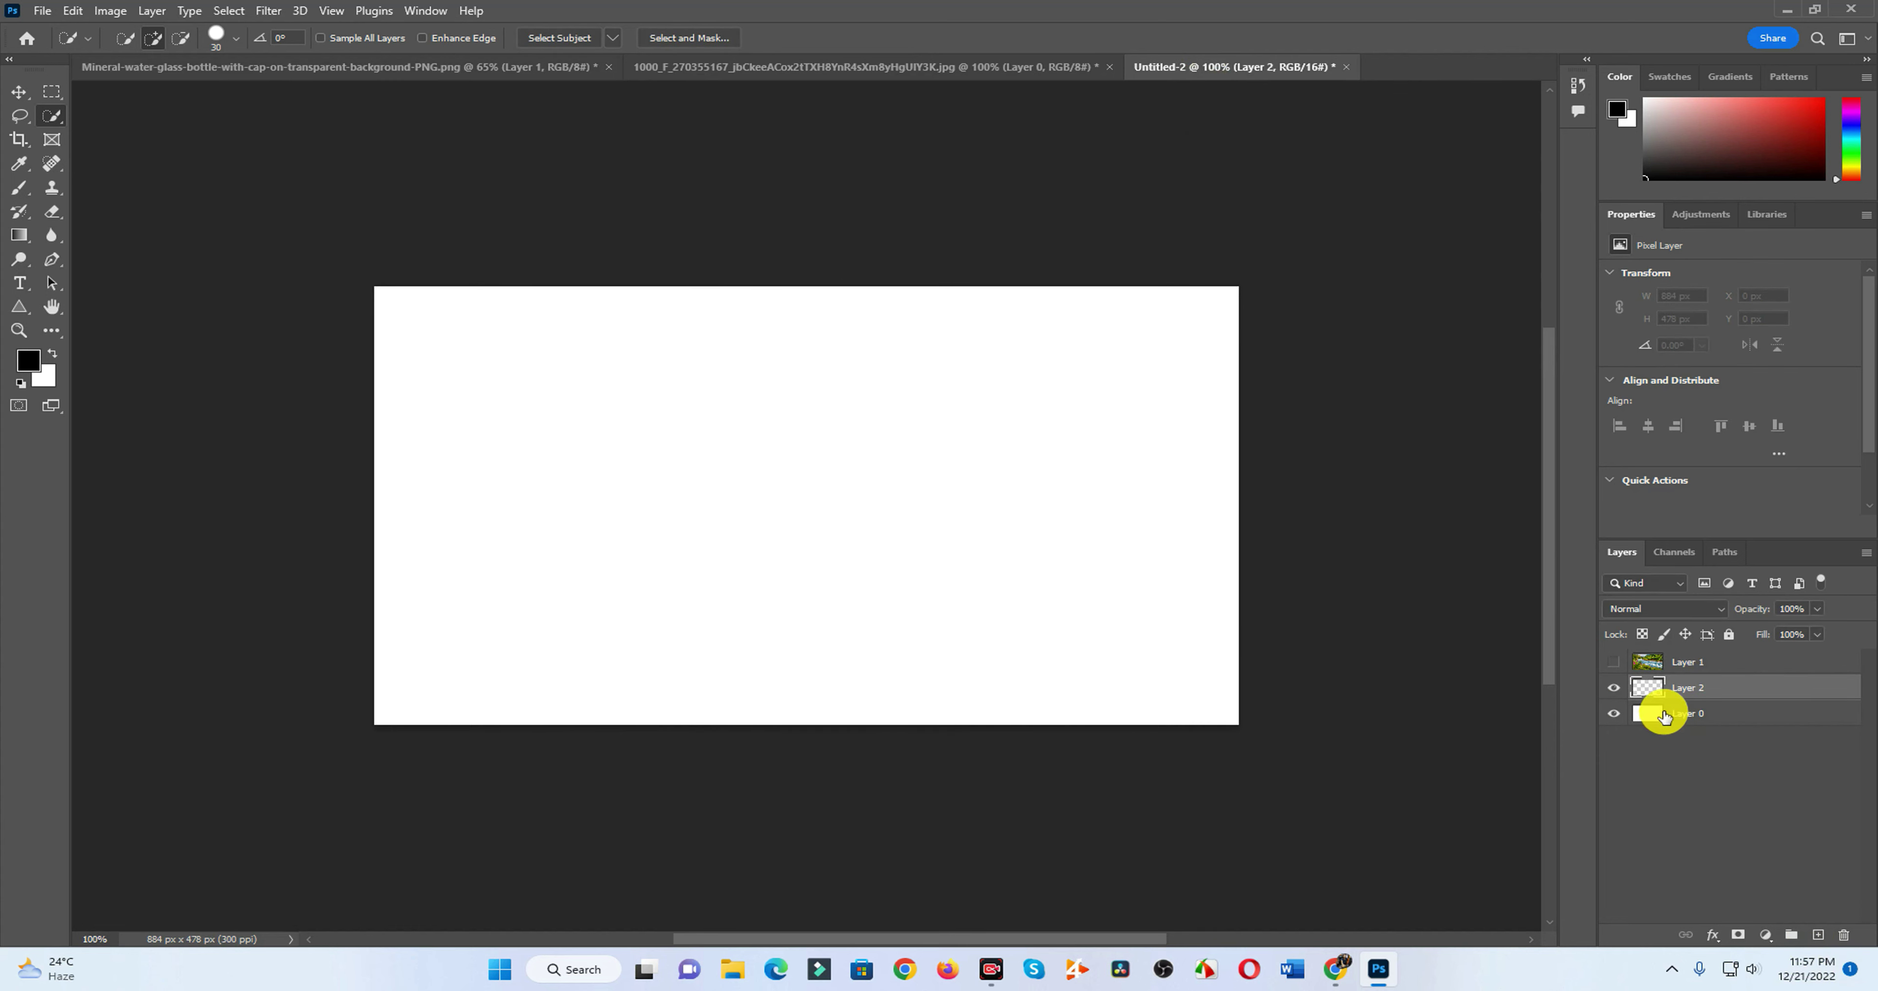
click(19, 95)
Step: Shrink the bottle to about 56%, tilt it about 65°, and extend the canvas upward
key(ctrl+t)
drag(948, 285, 821, 713)
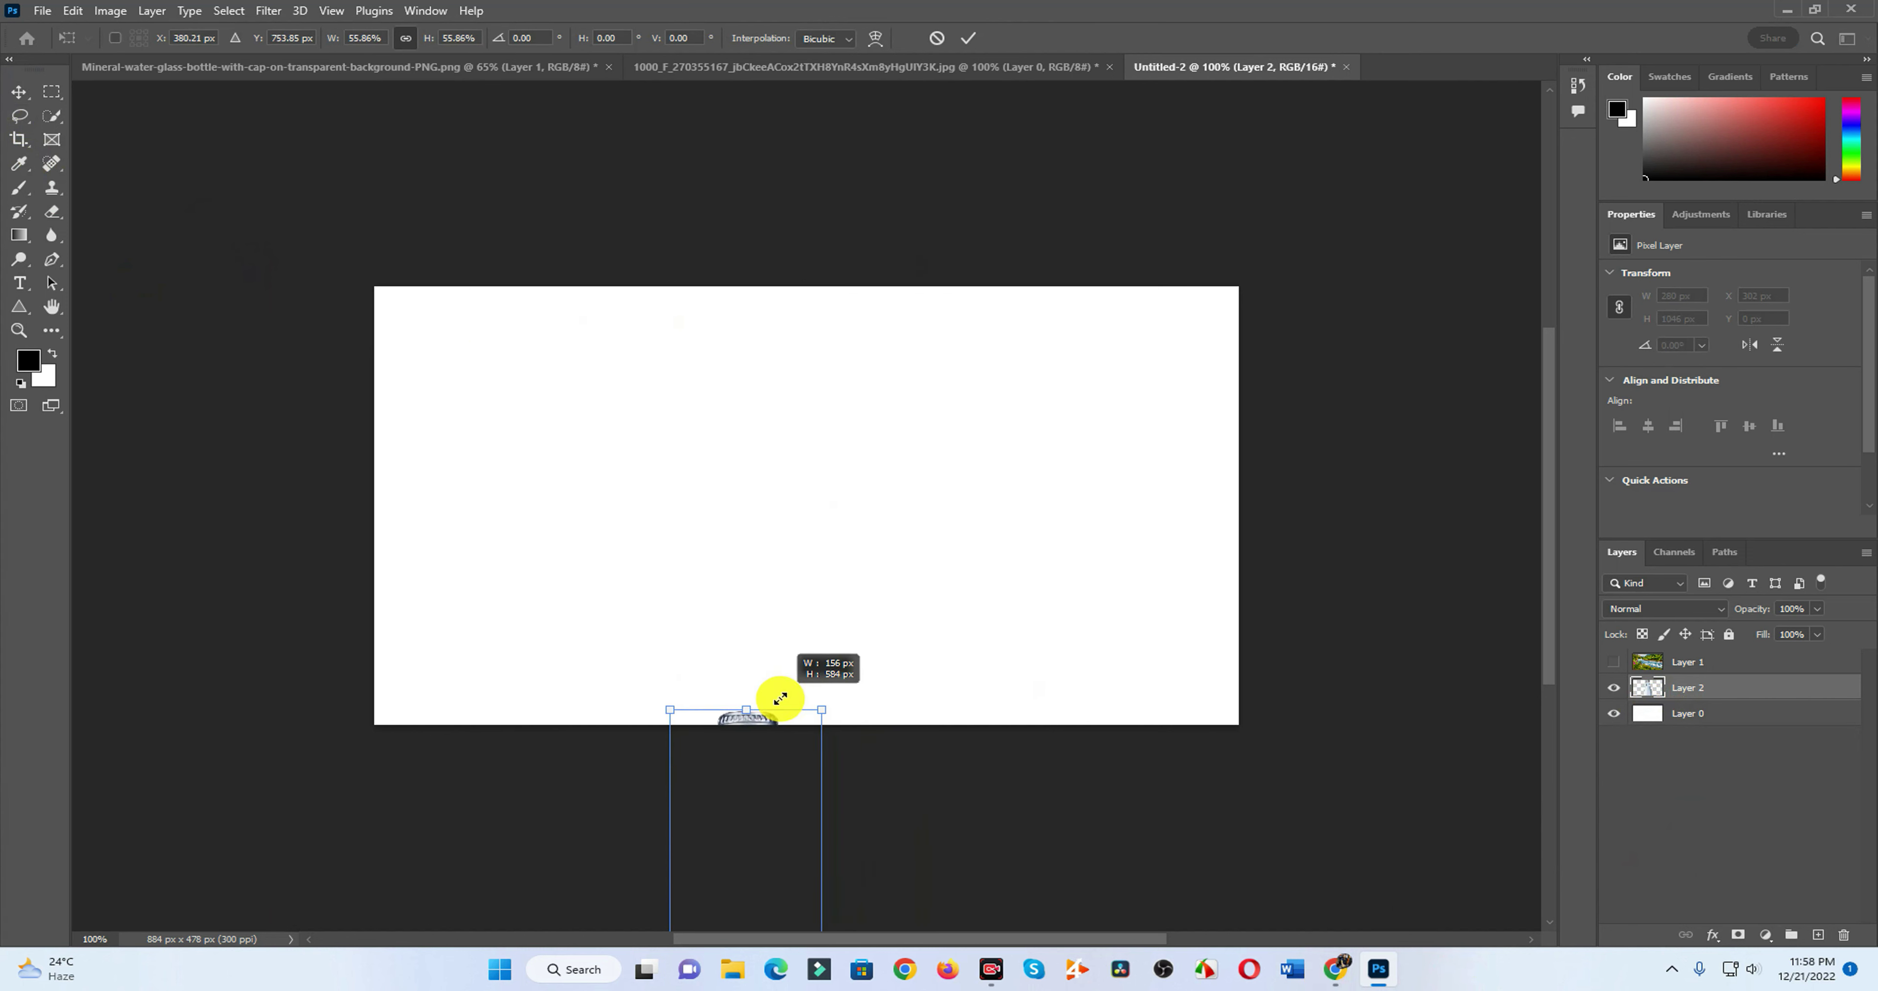
drag(735, 791, 755, 416)
drag(860, 348, 1068, 565)
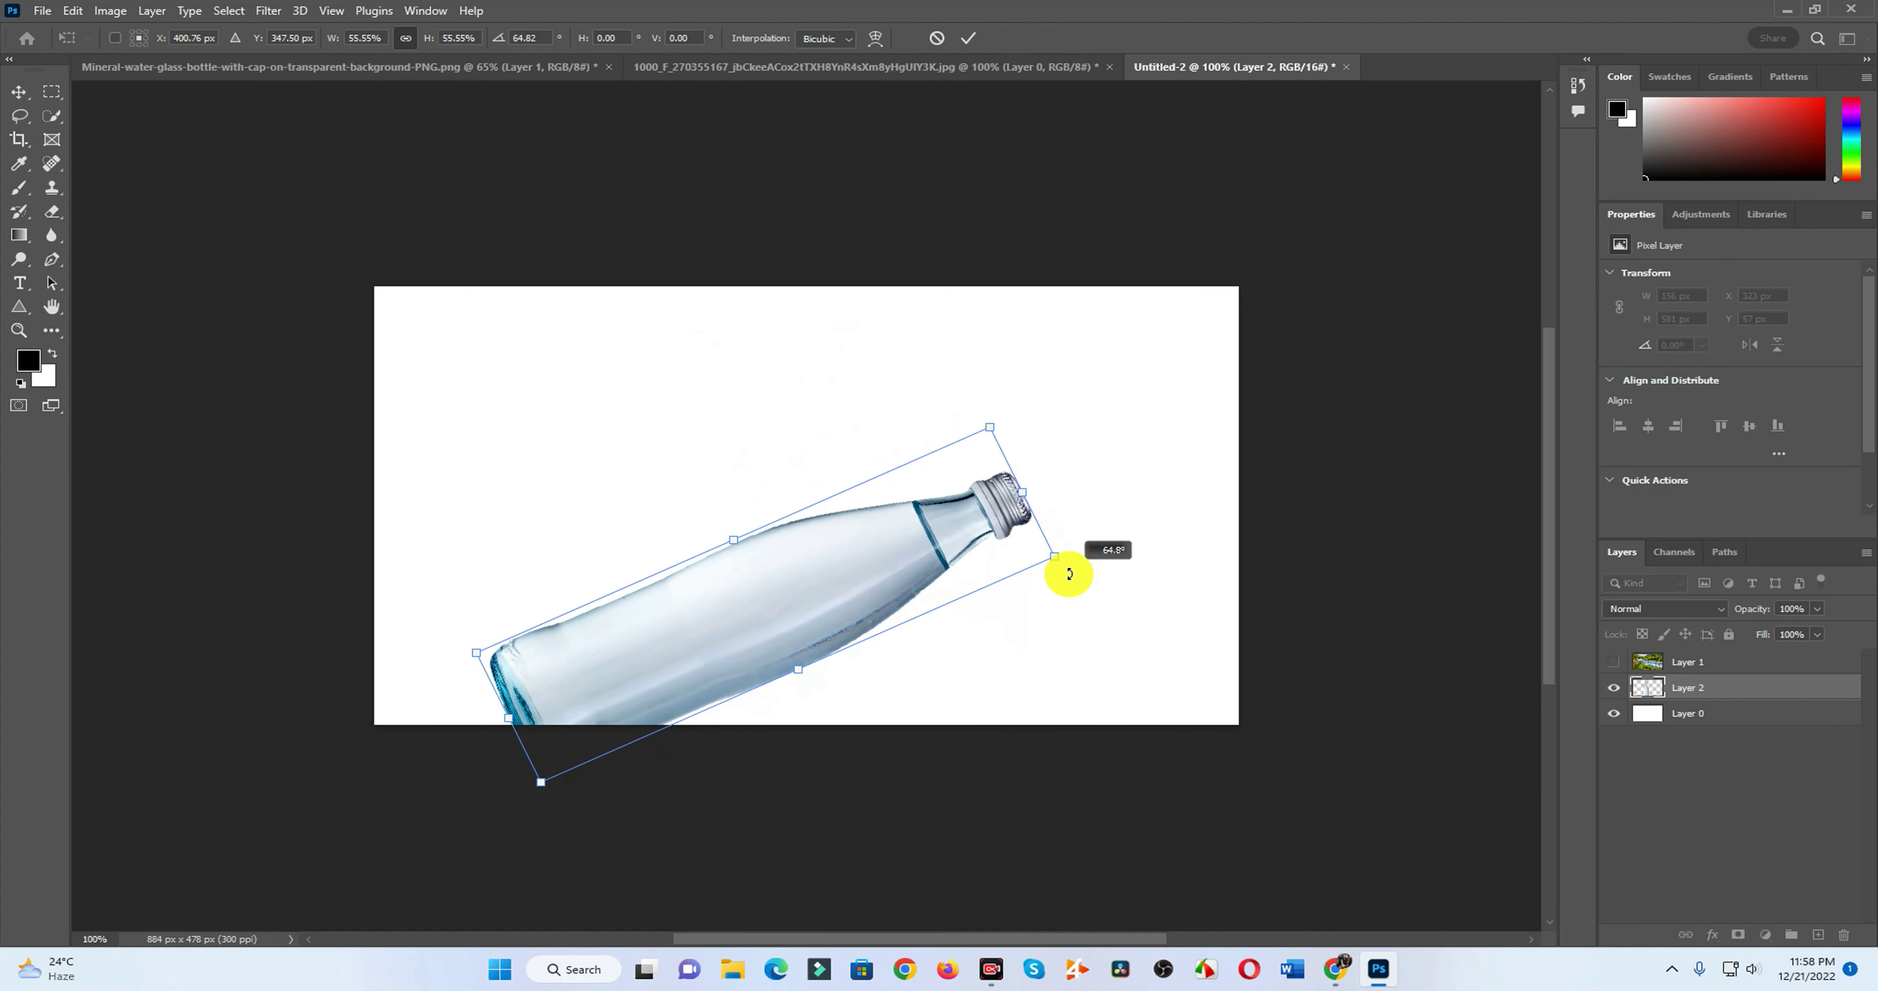
drag(793, 606, 831, 485)
drag(1095, 447, 1178, 469)
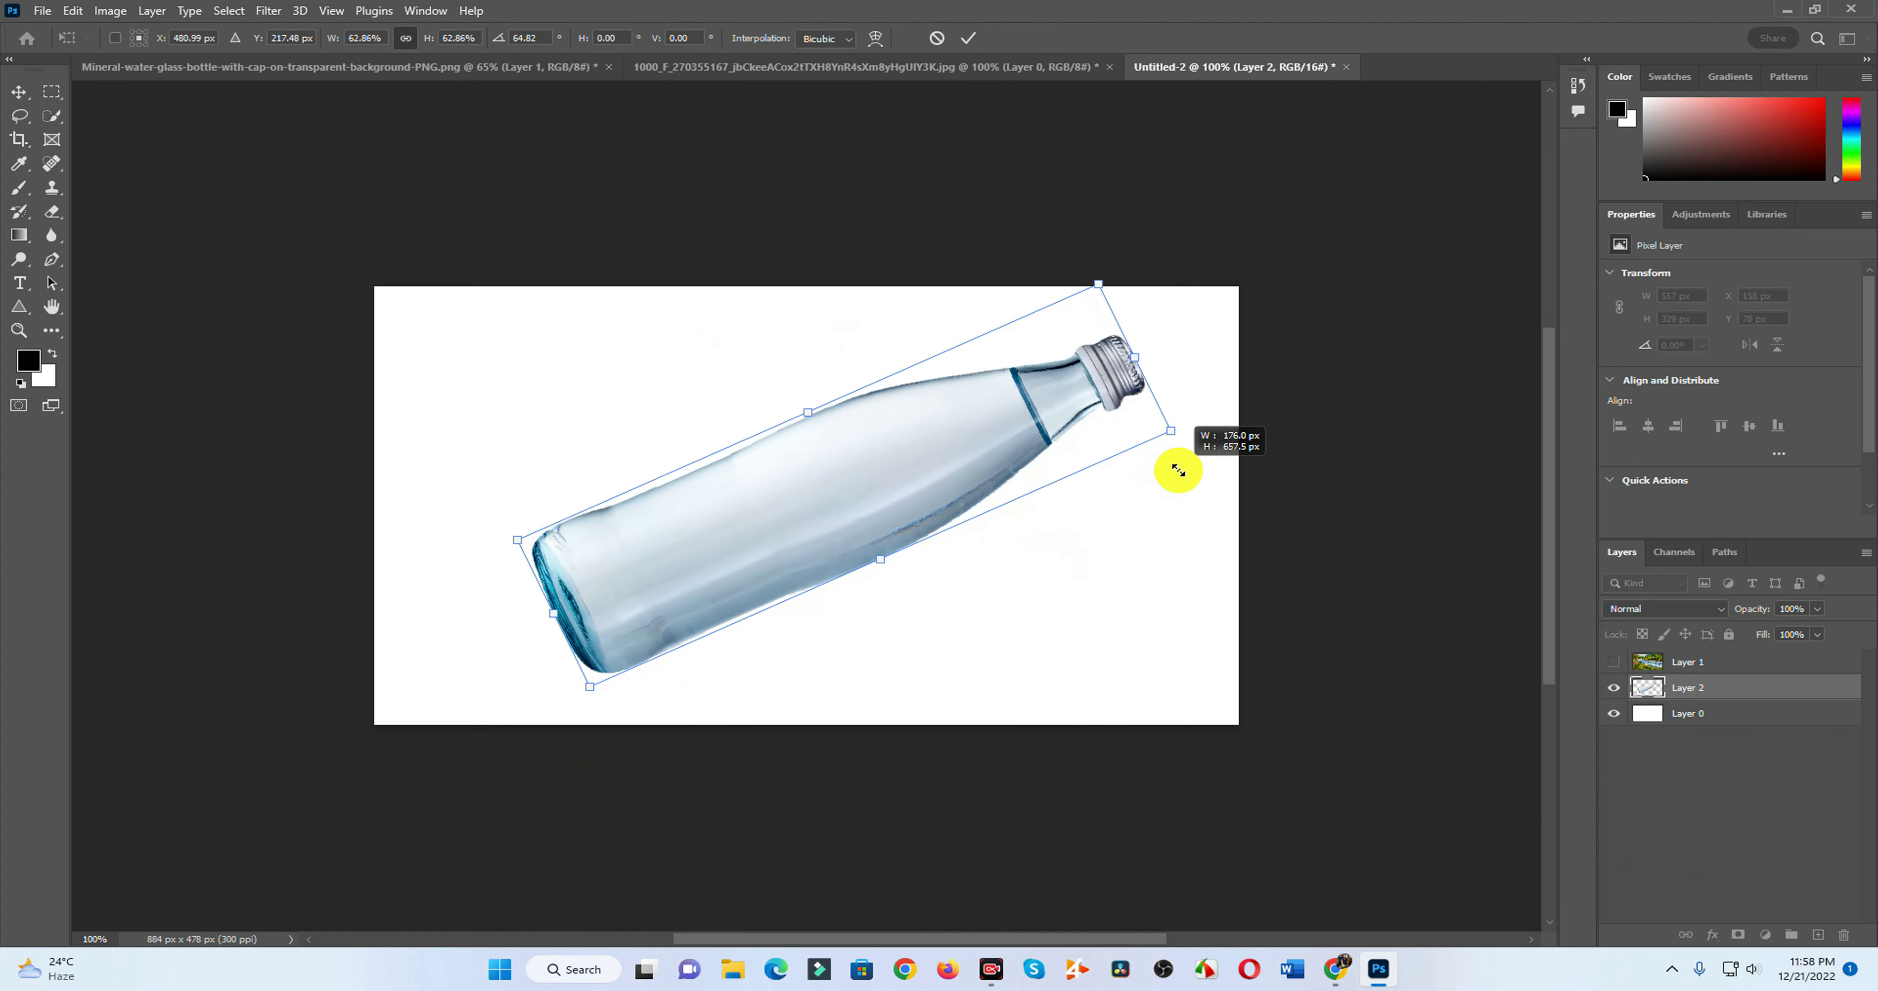
click(19, 139)
drag(793, 285, 791, 192)
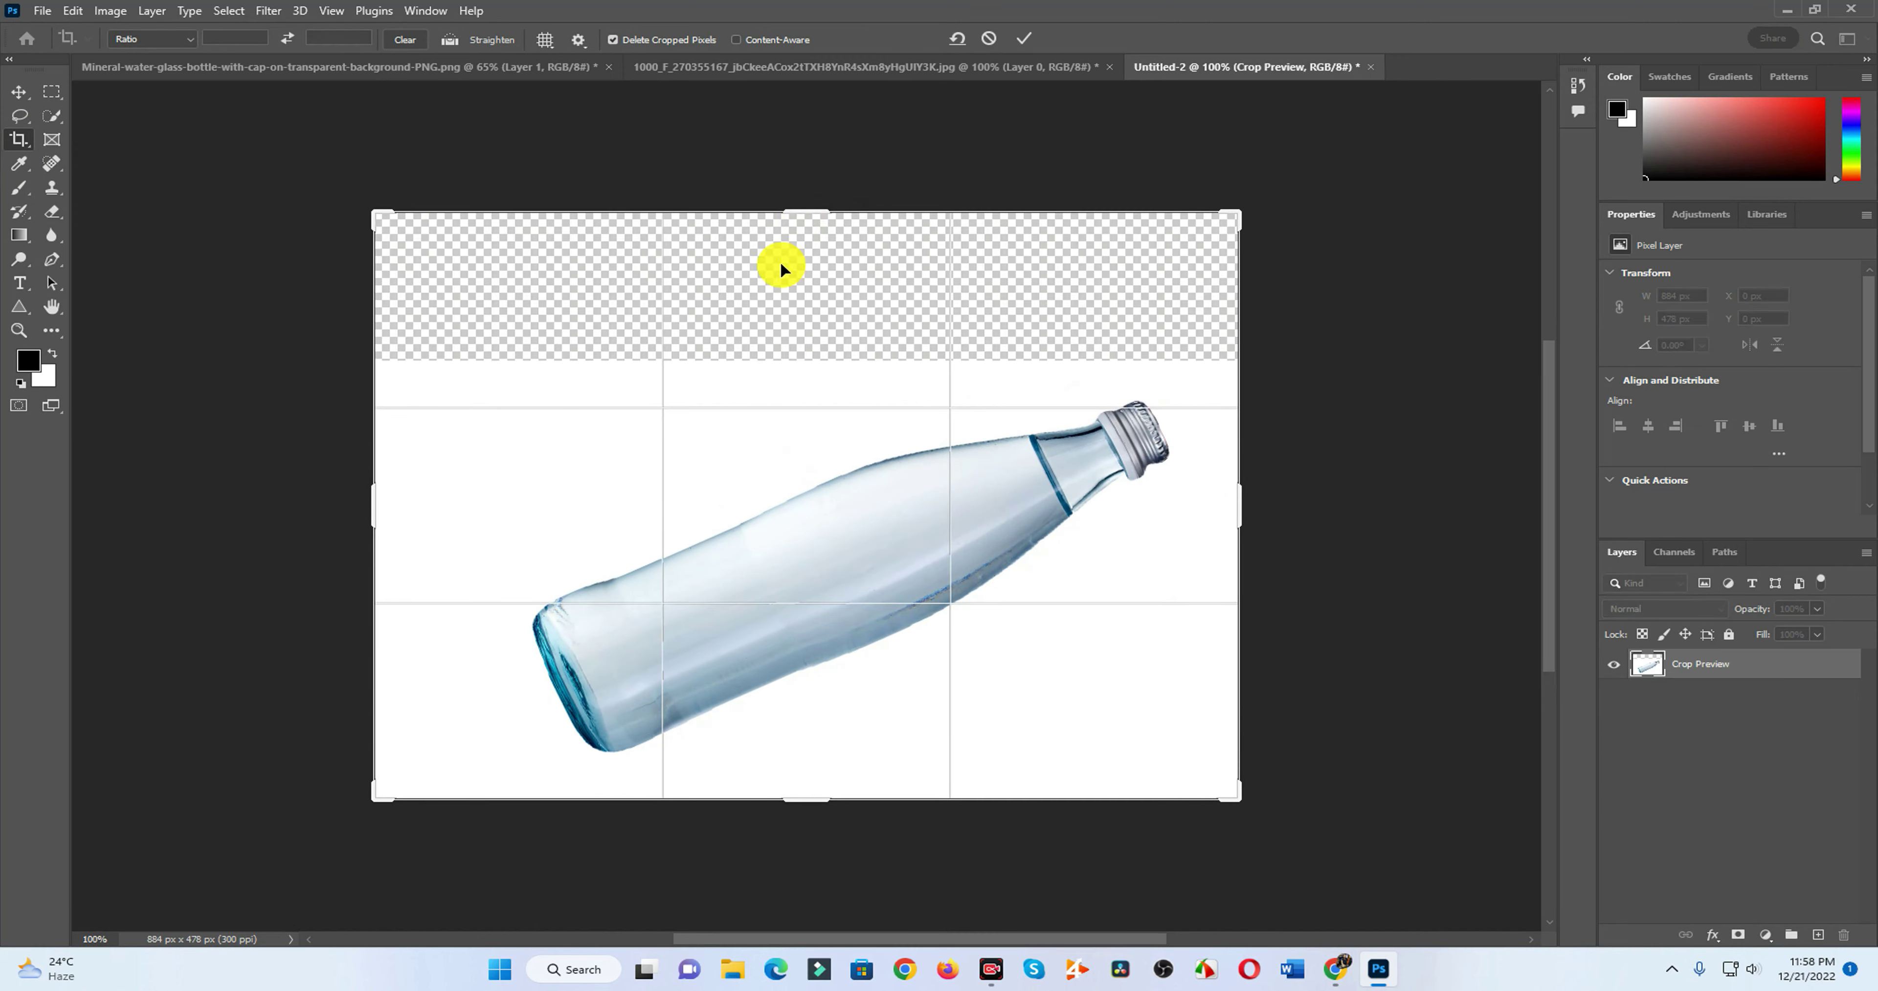
Step: Commit the enlarged canvas and fill the background white
click(18, 92)
click(1706, 725)
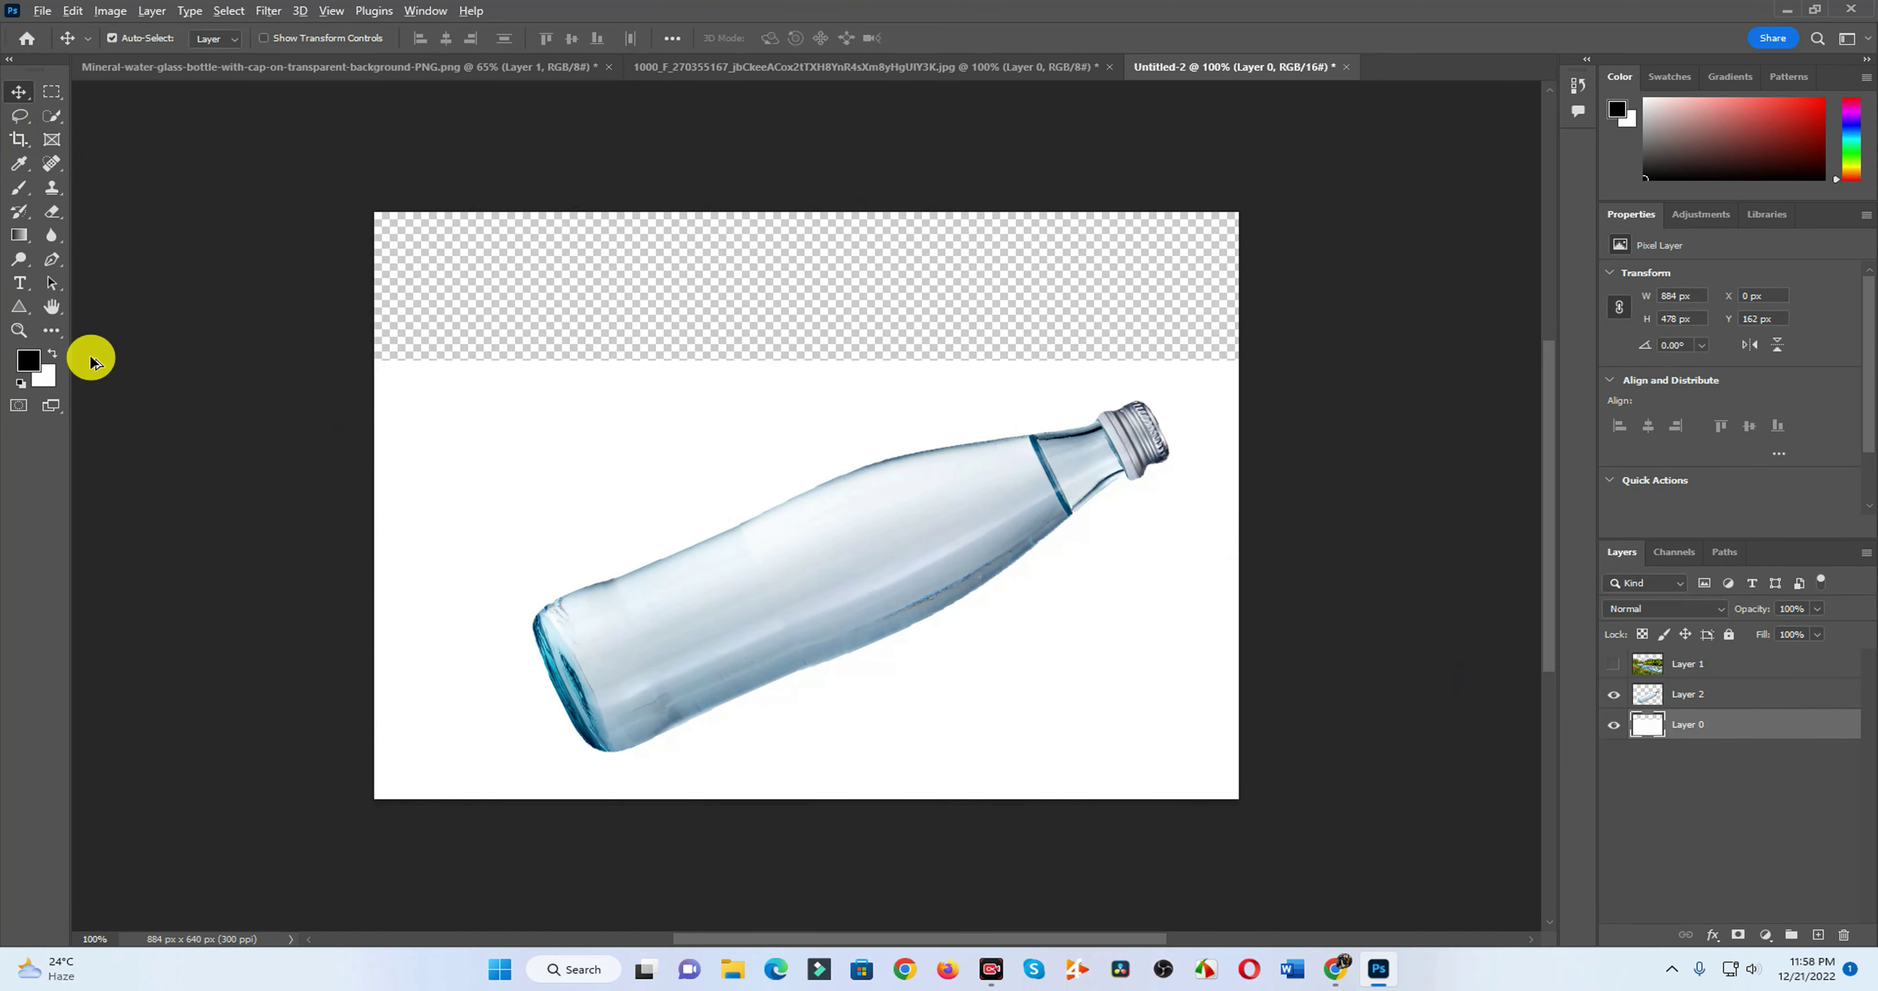
key(ctrl+BackSpace)
Step: Enlarge the bottle to about 697 × 412 px and recentre it on the canvas
click(1688, 694)
drag(850, 572, 808, 537)
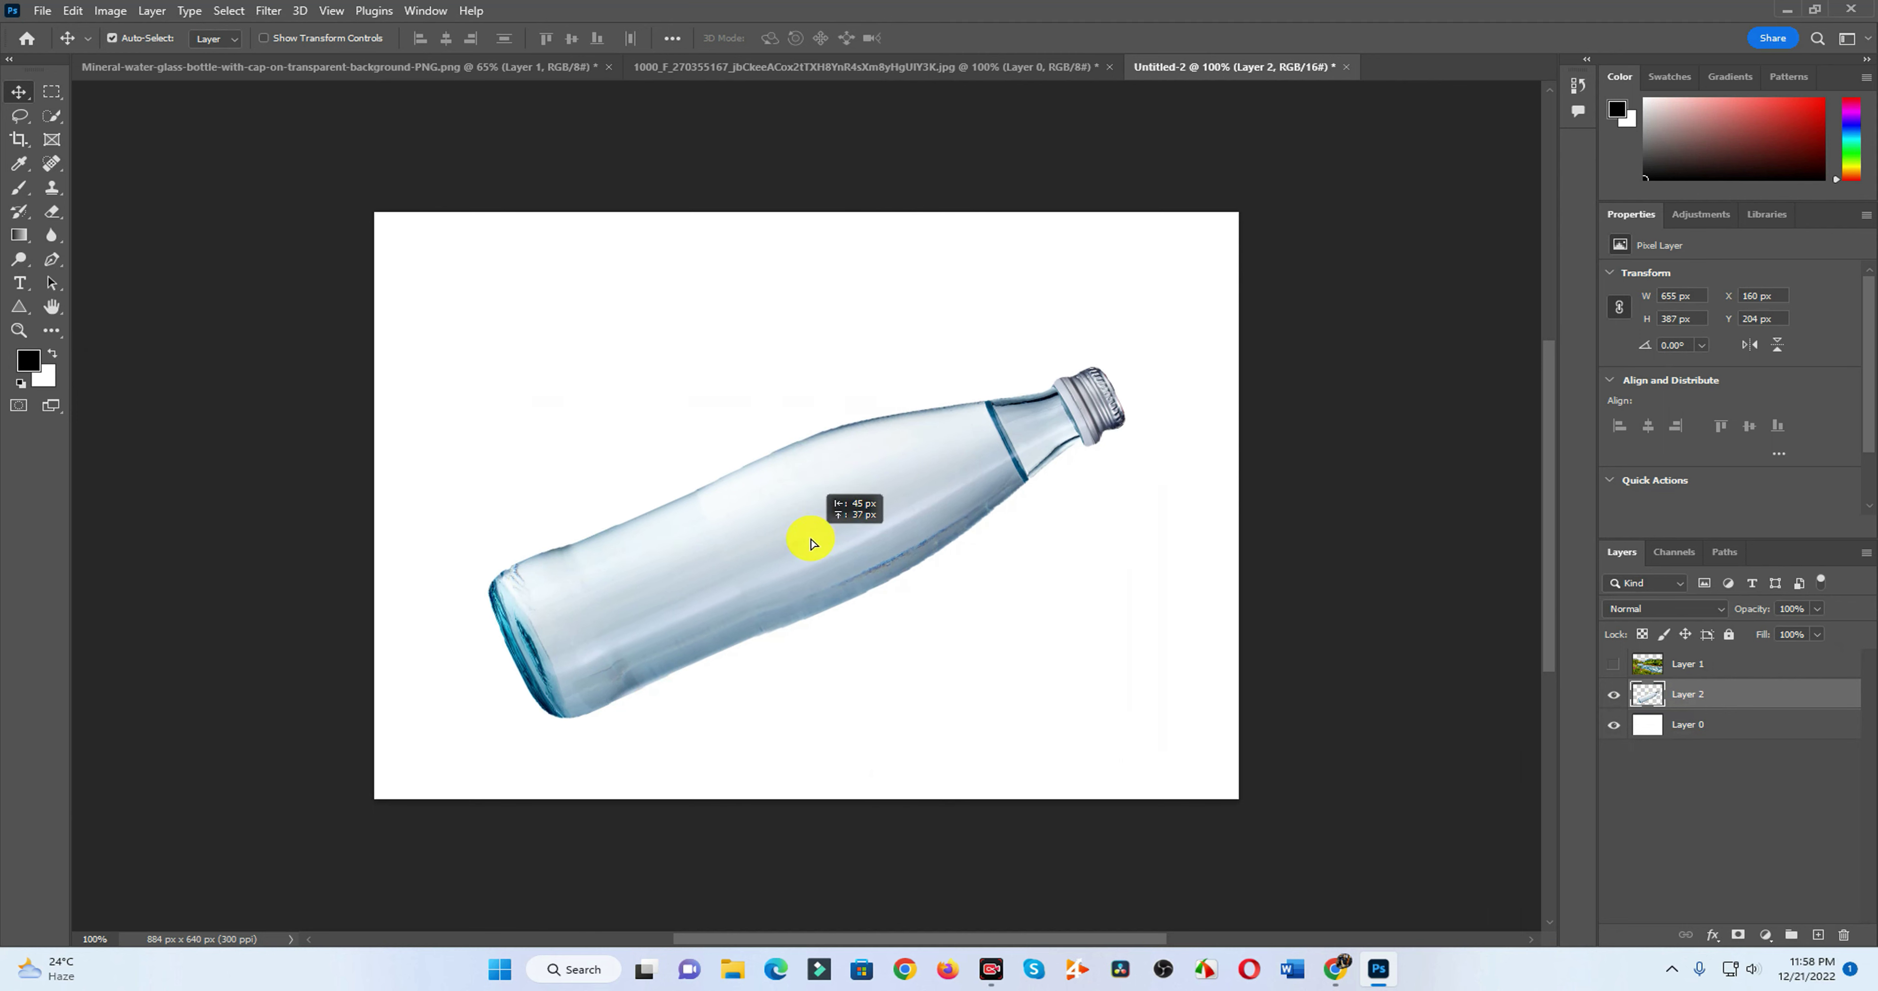
key(ctrl+t)
mouse_move(1126, 355)
mouse_down()
mouse_move(1208, 313)
mouse_move(1170, 307)
mouse_up()
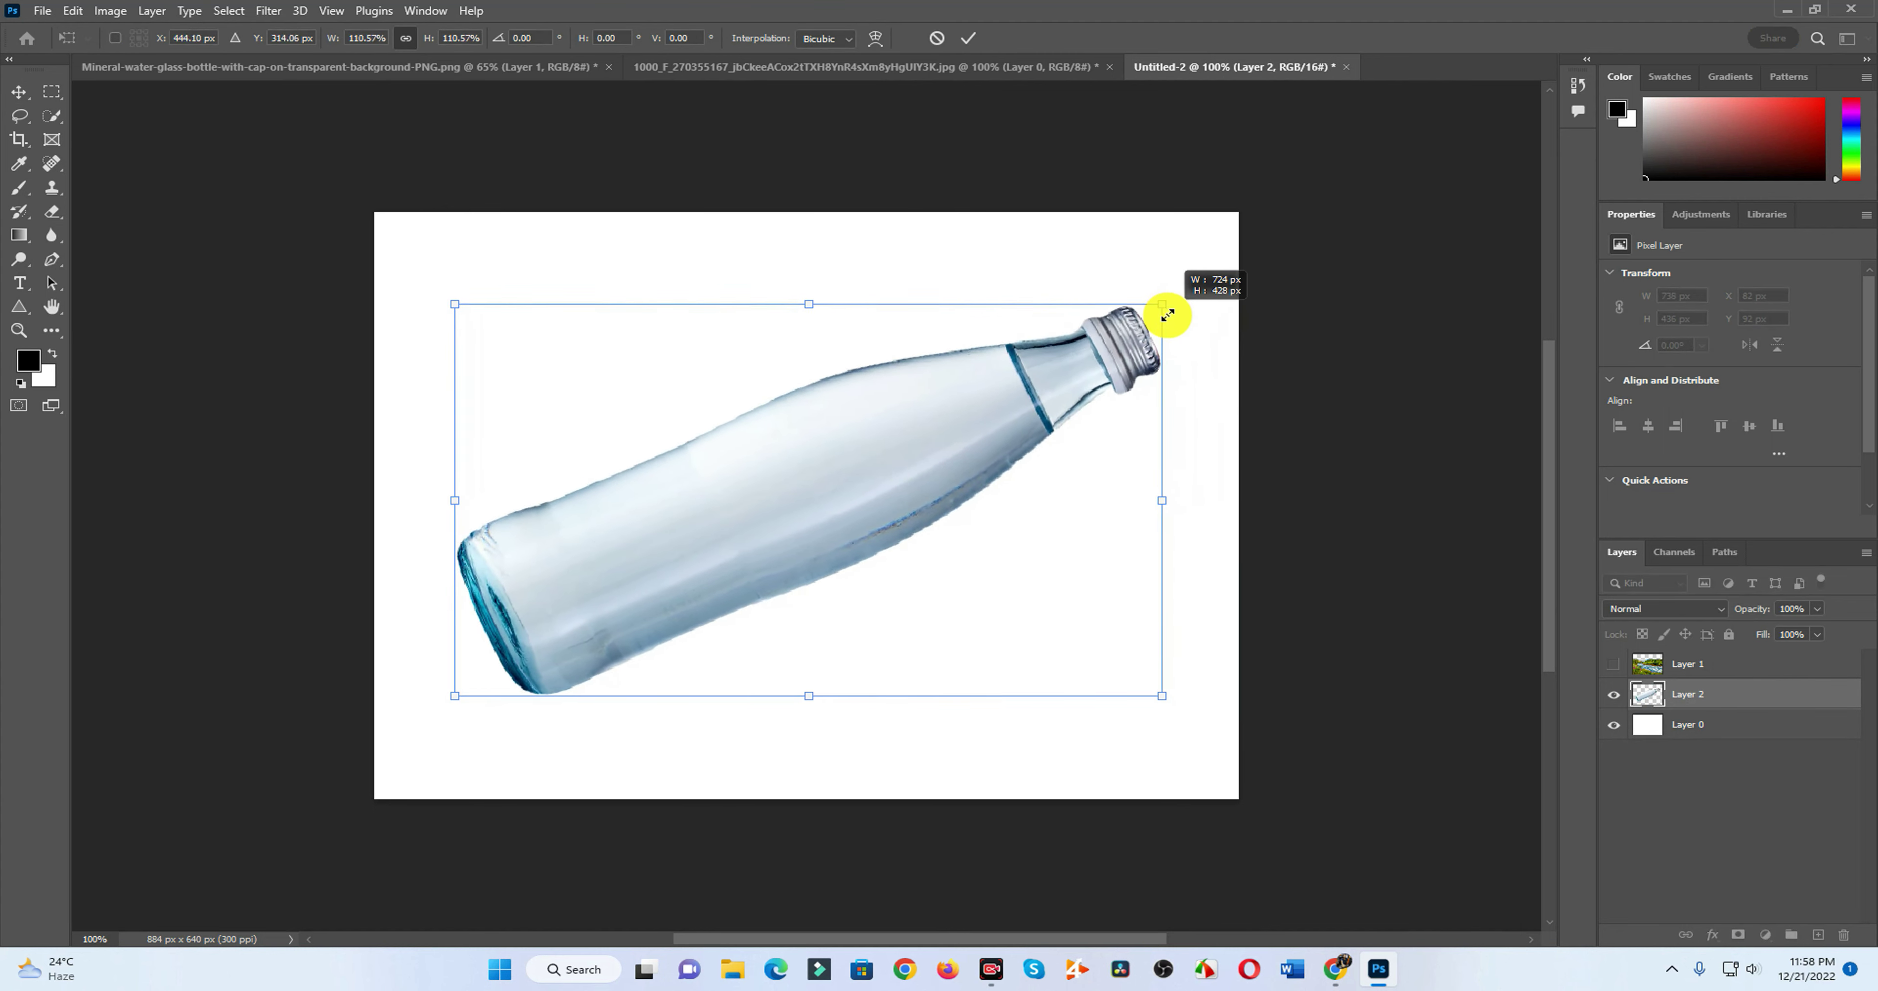
drag(922, 453, 942, 454)
click(19, 91)
click(1316, 541)
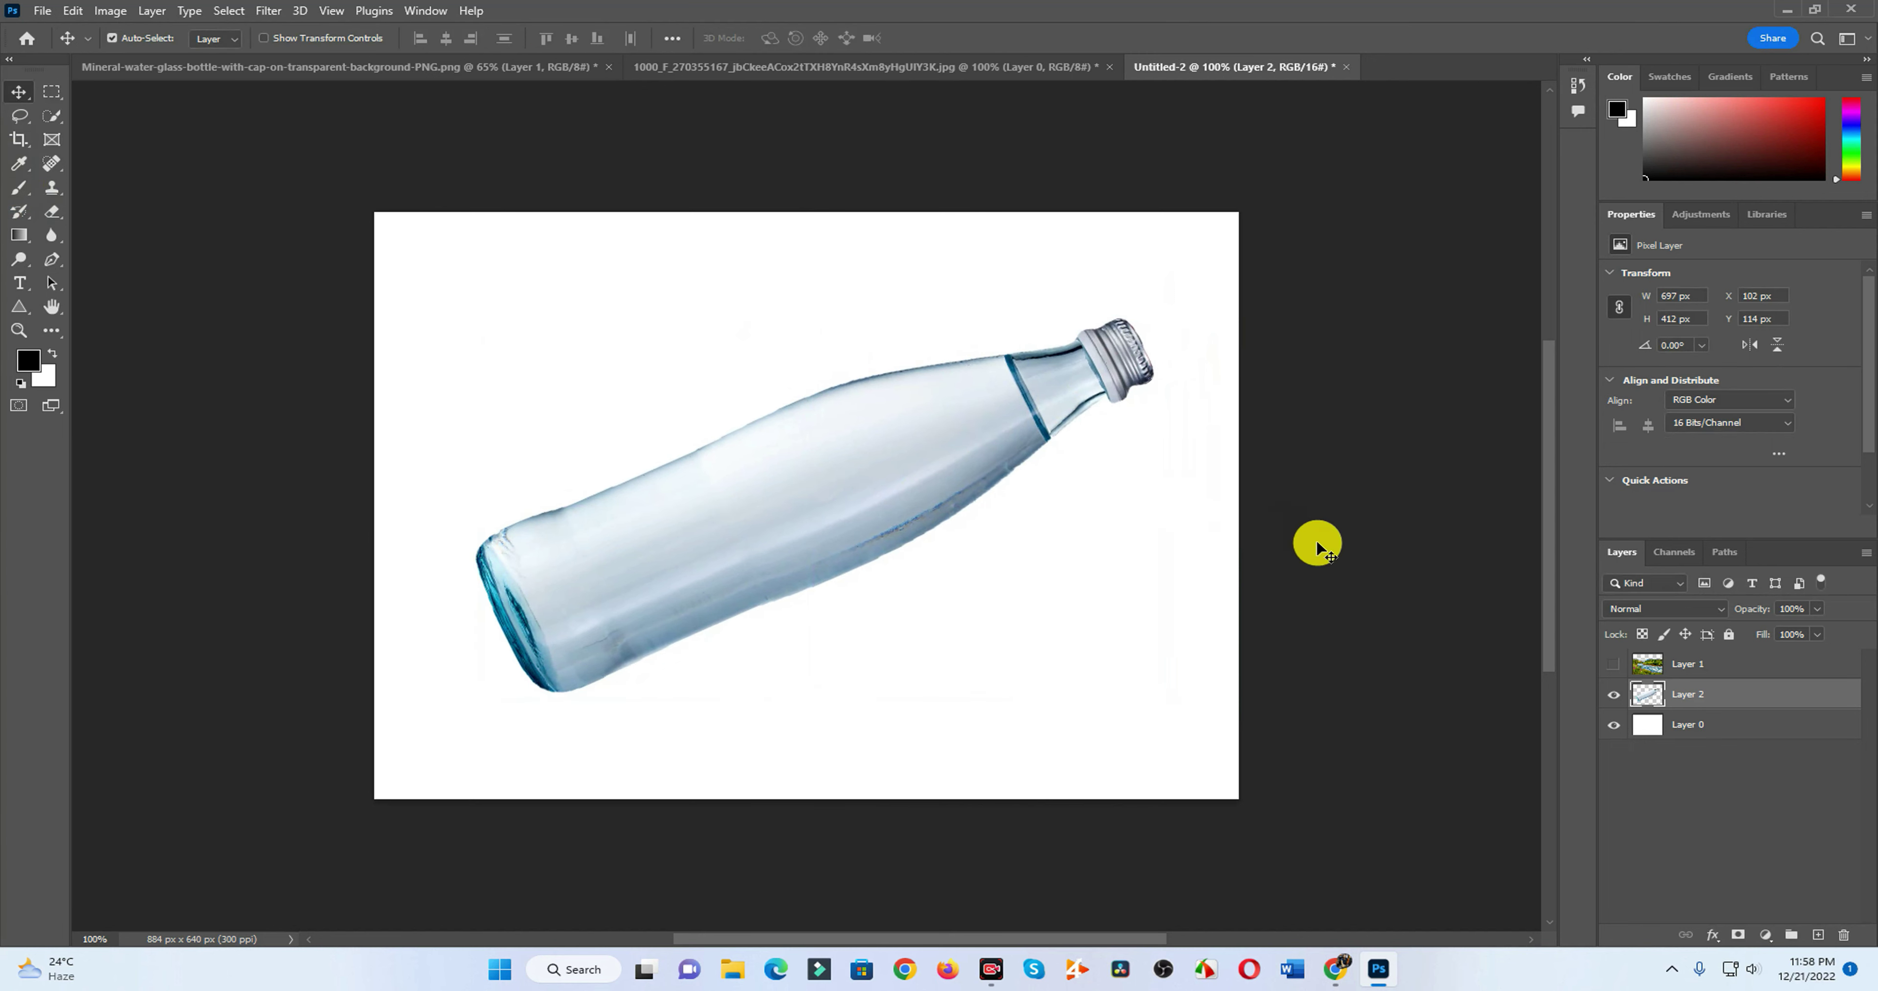
scroll(1018, 431, up, 2)
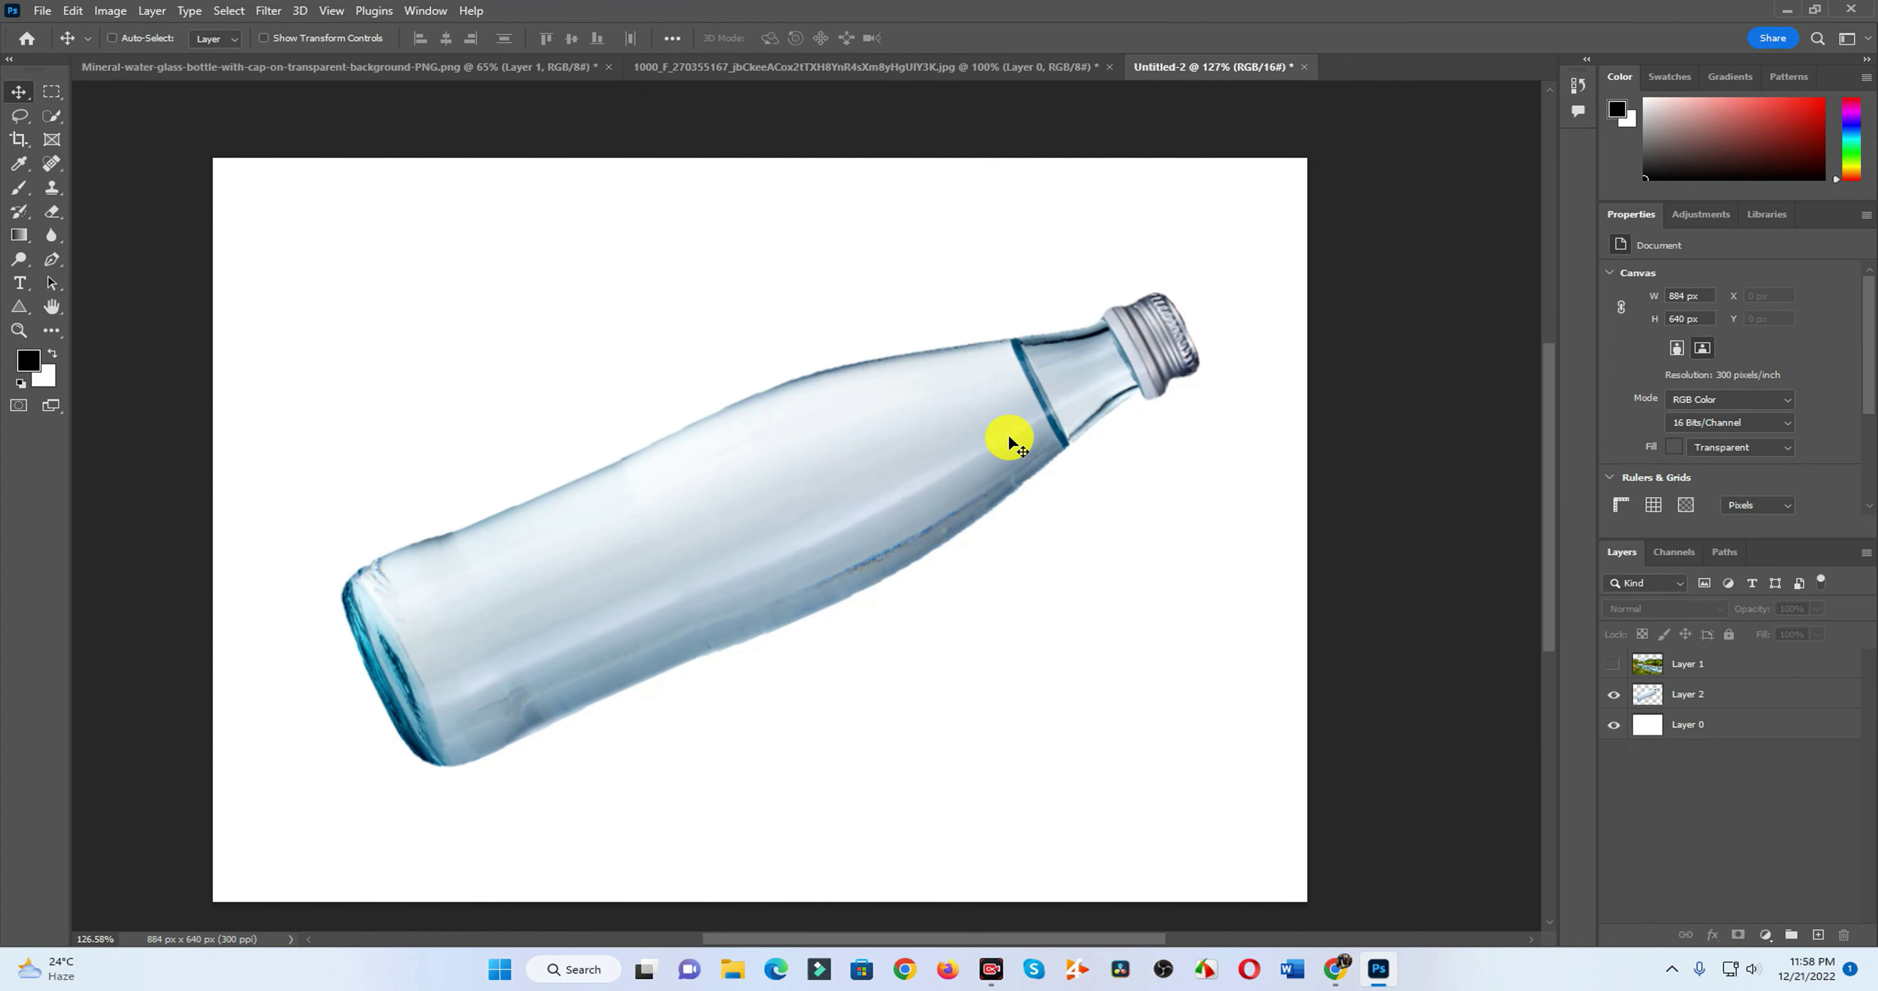
Step: Darken the bottle's midtones with Curves
click(1710, 700)
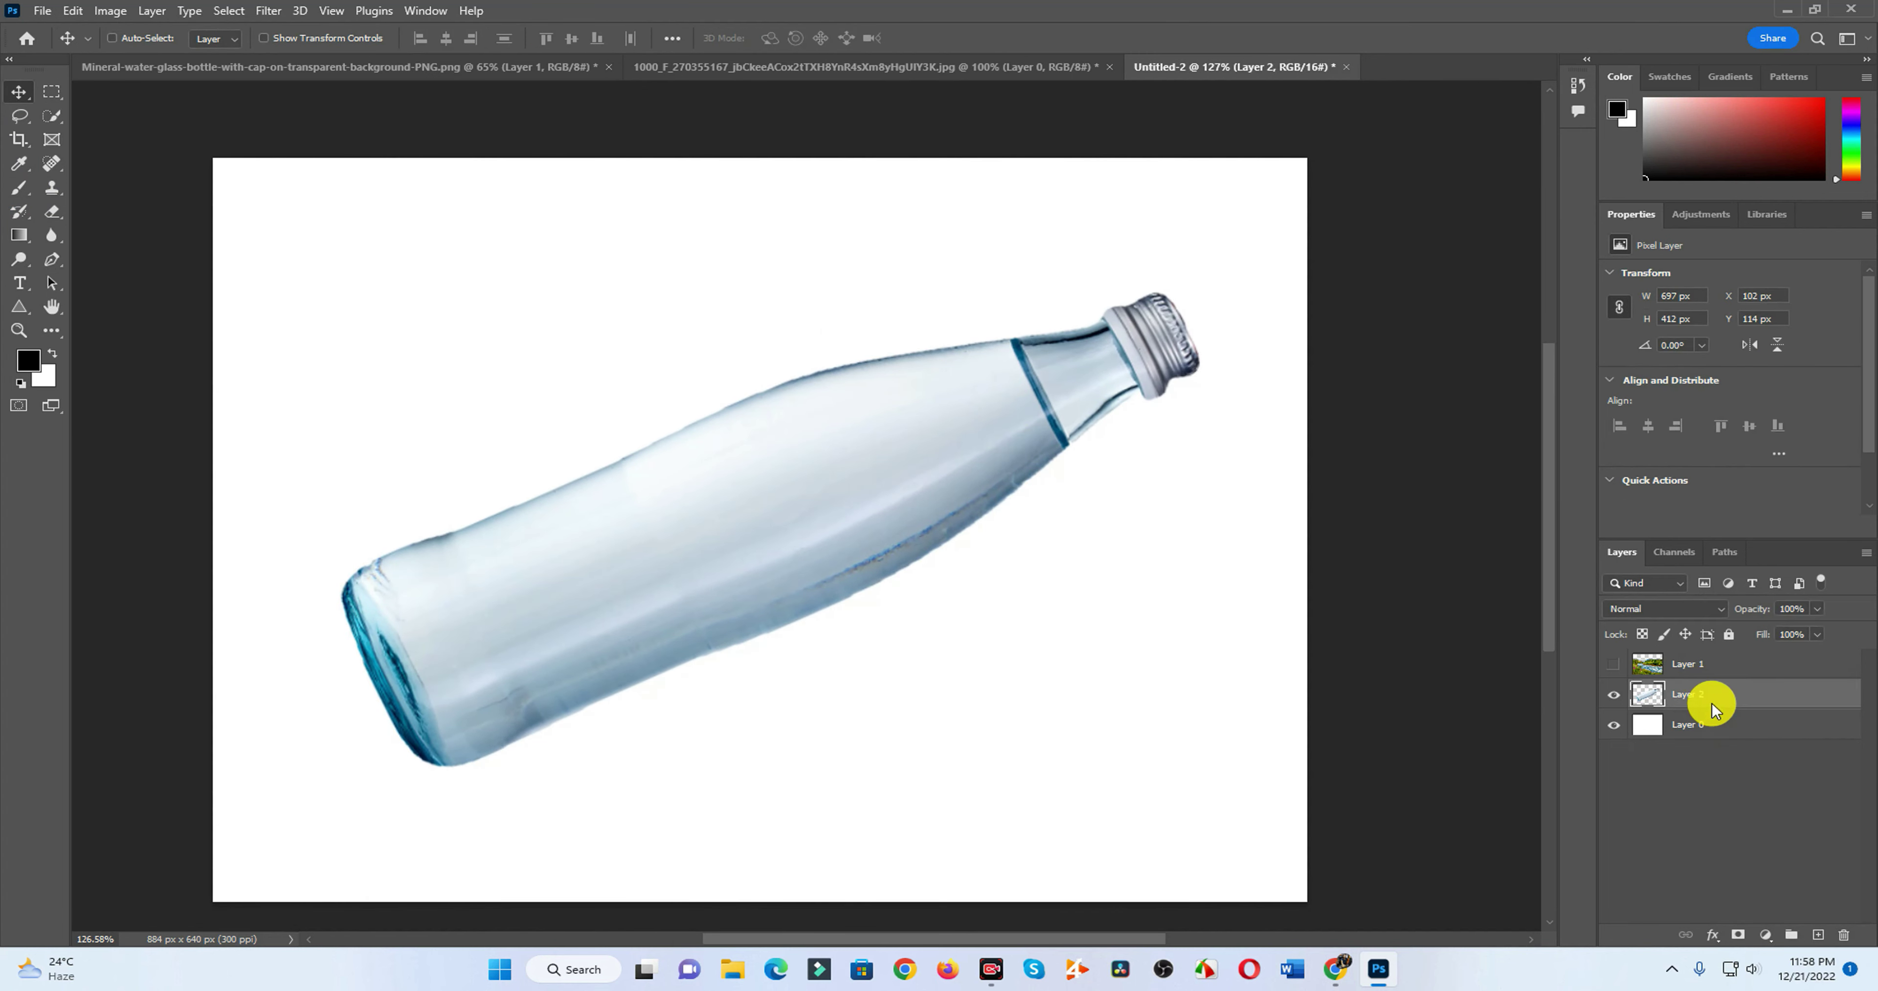
key(ctrl+m)
drag(1377, 435, 1405, 445)
Step: Show the river landscape at 54% opacity and move it over the bottle
click(1764, 277)
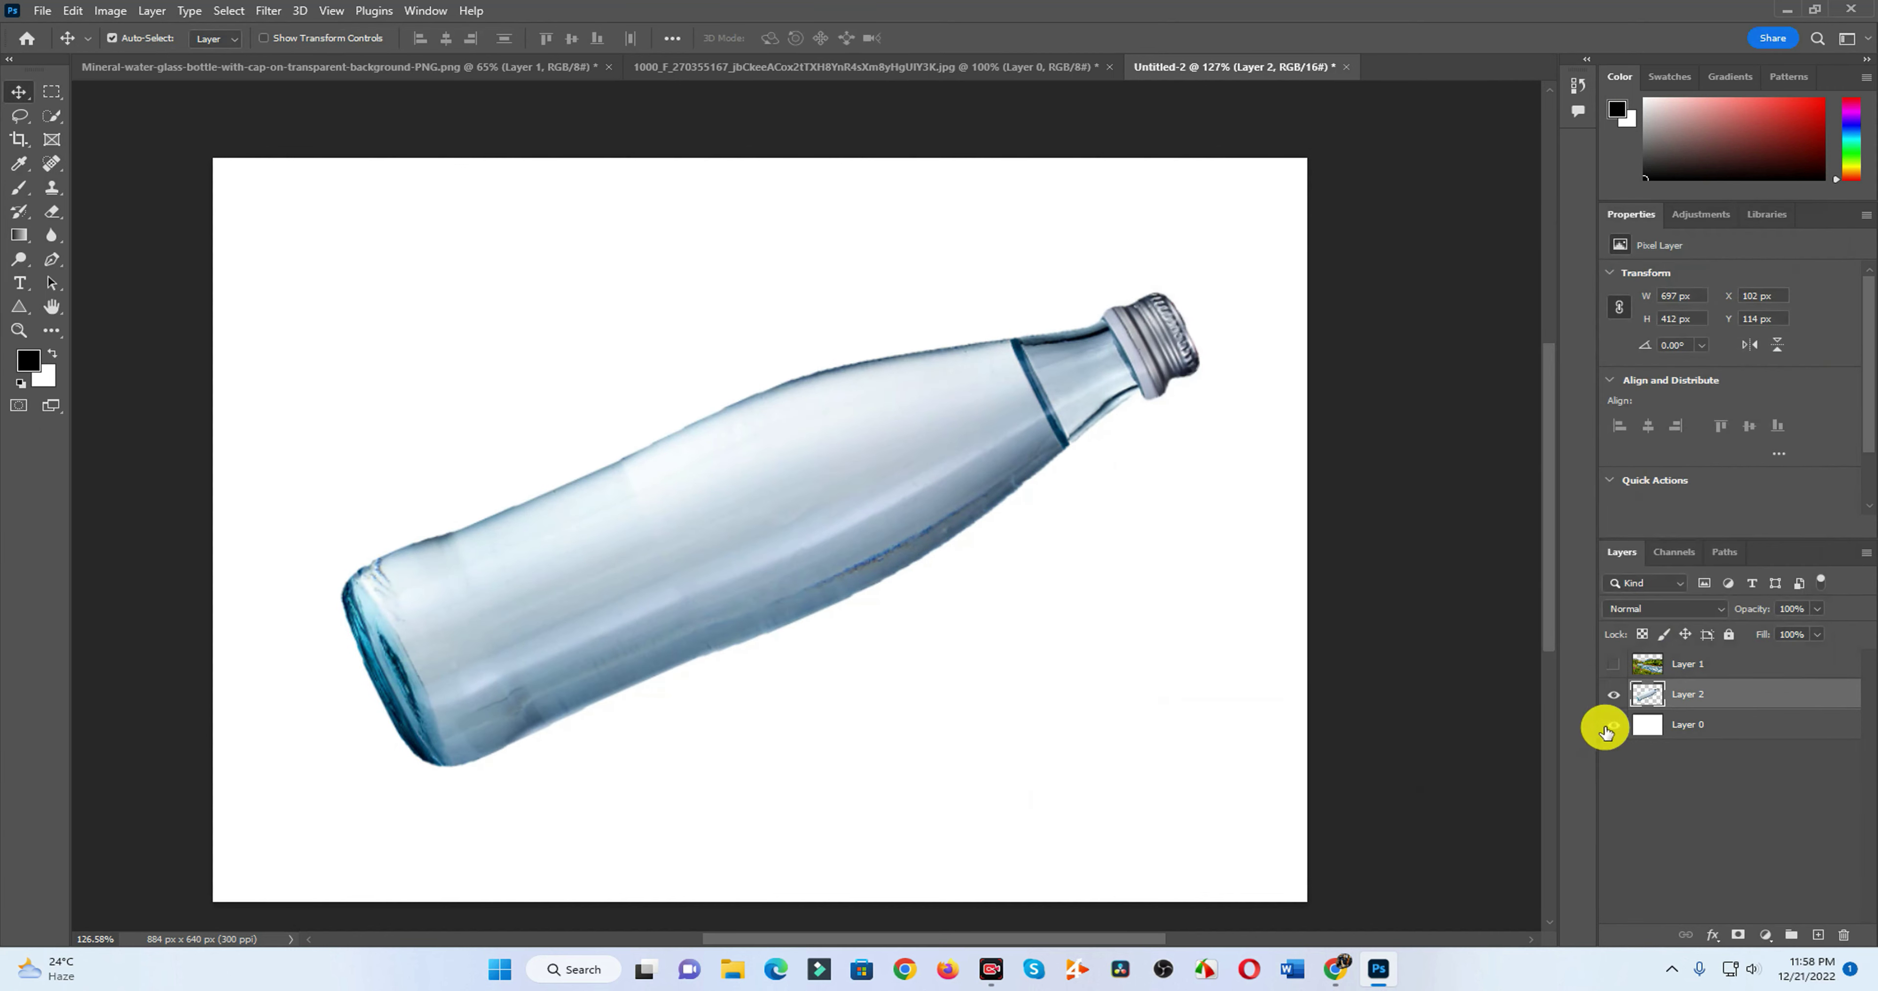
click(1614, 664)
click(1721, 663)
key(v)
key(ctrl+t)
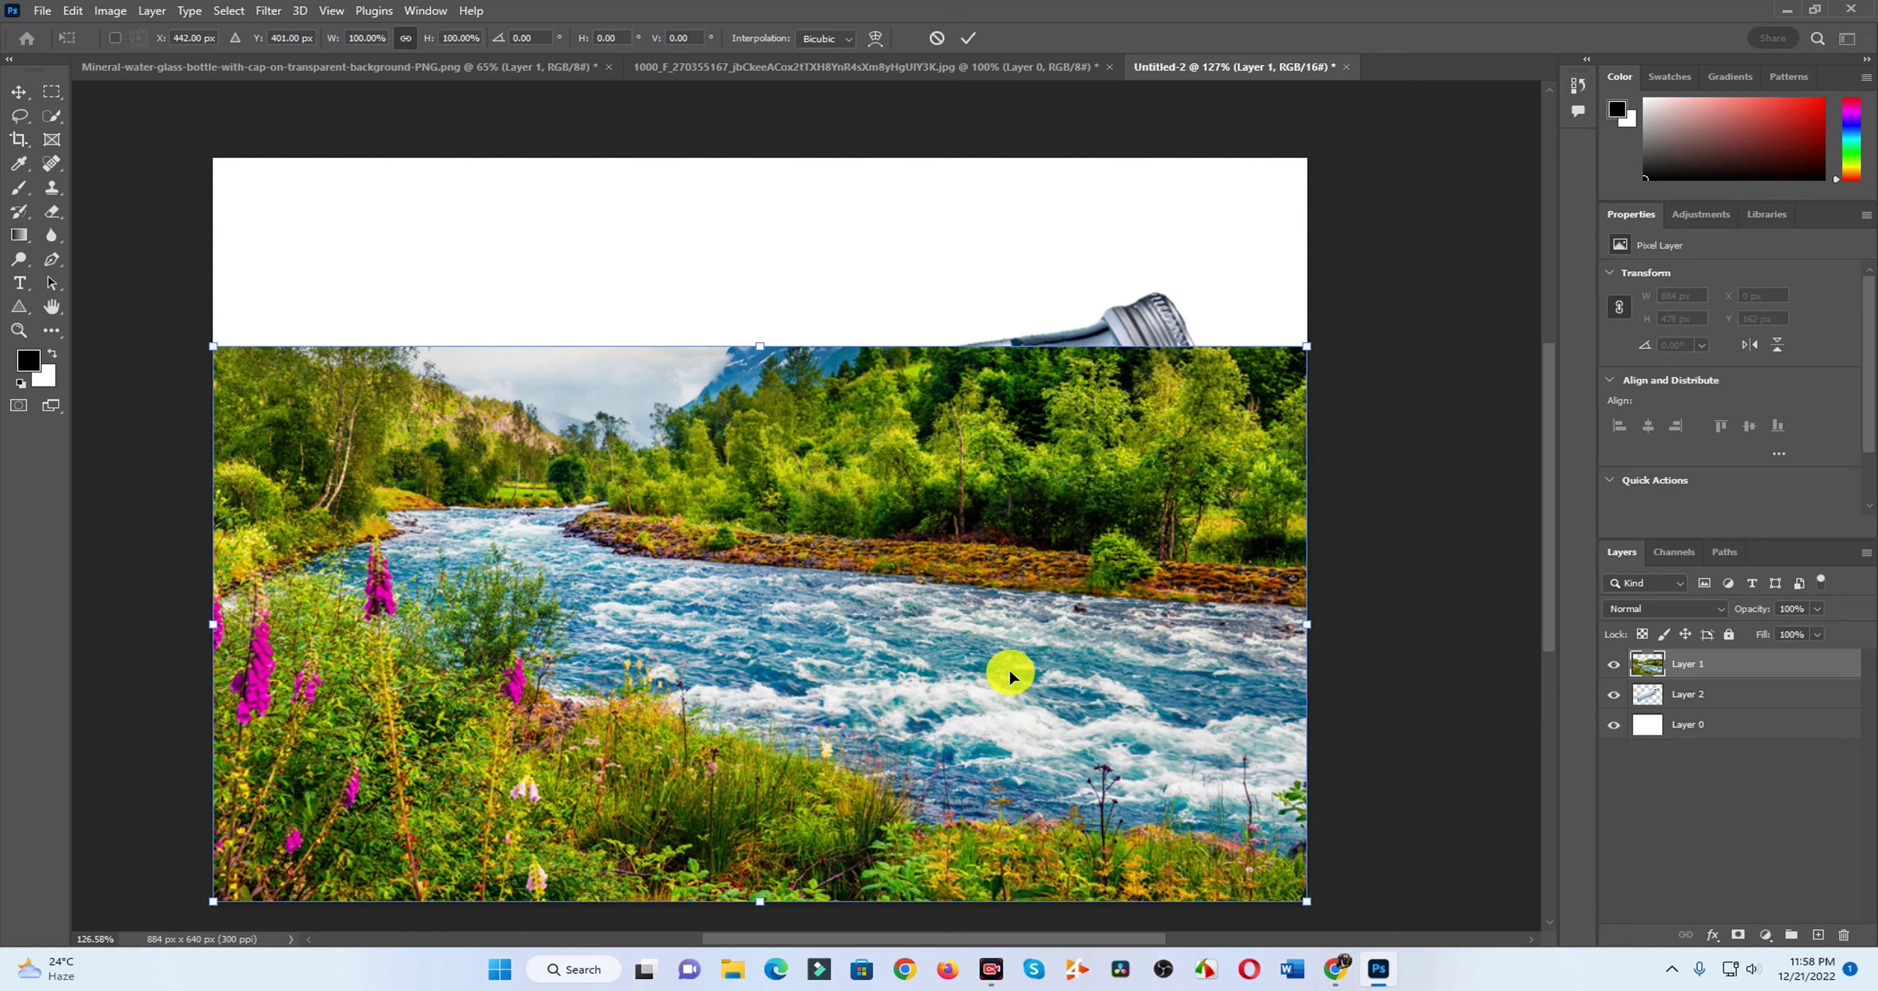
drag(1010, 669, 860, 633)
drag(1765, 633, 1777, 629)
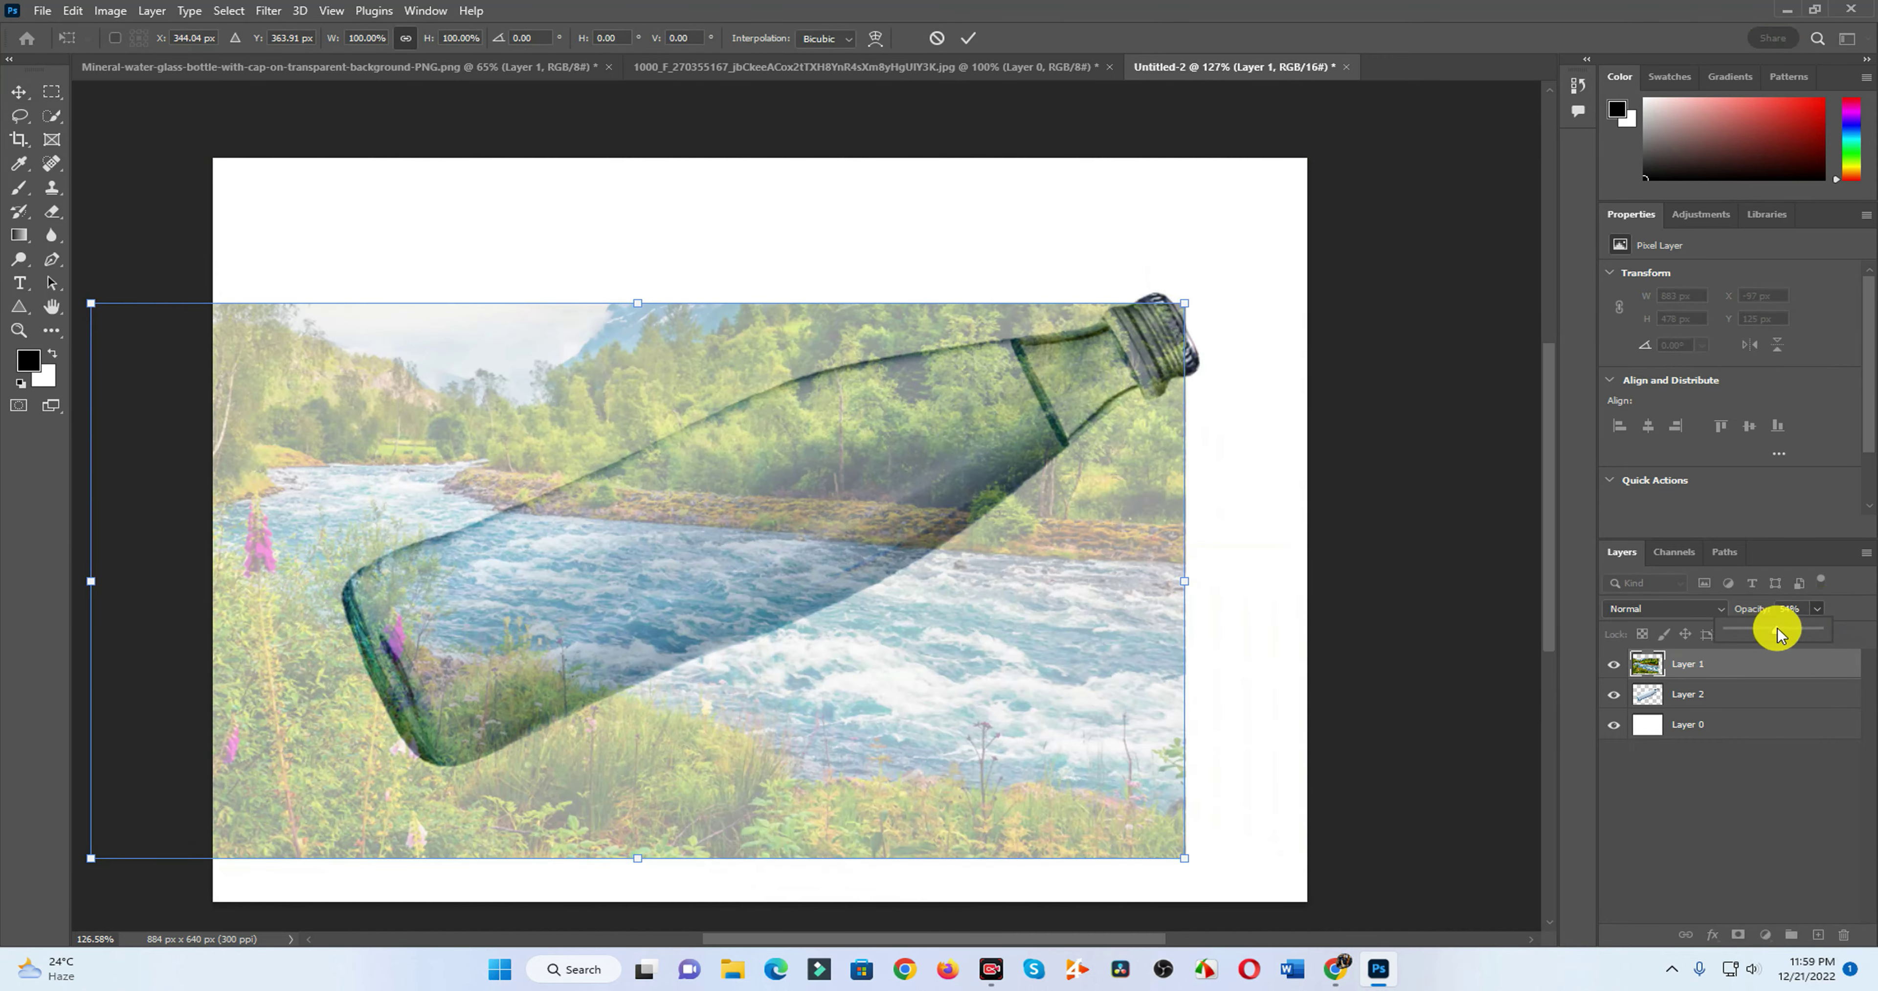
Step: Rotate the landscape about -23° to match the bottle and widen it toward the neck
drag(1216, 887, 1276, 680)
drag(1080, 668, 1077, 653)
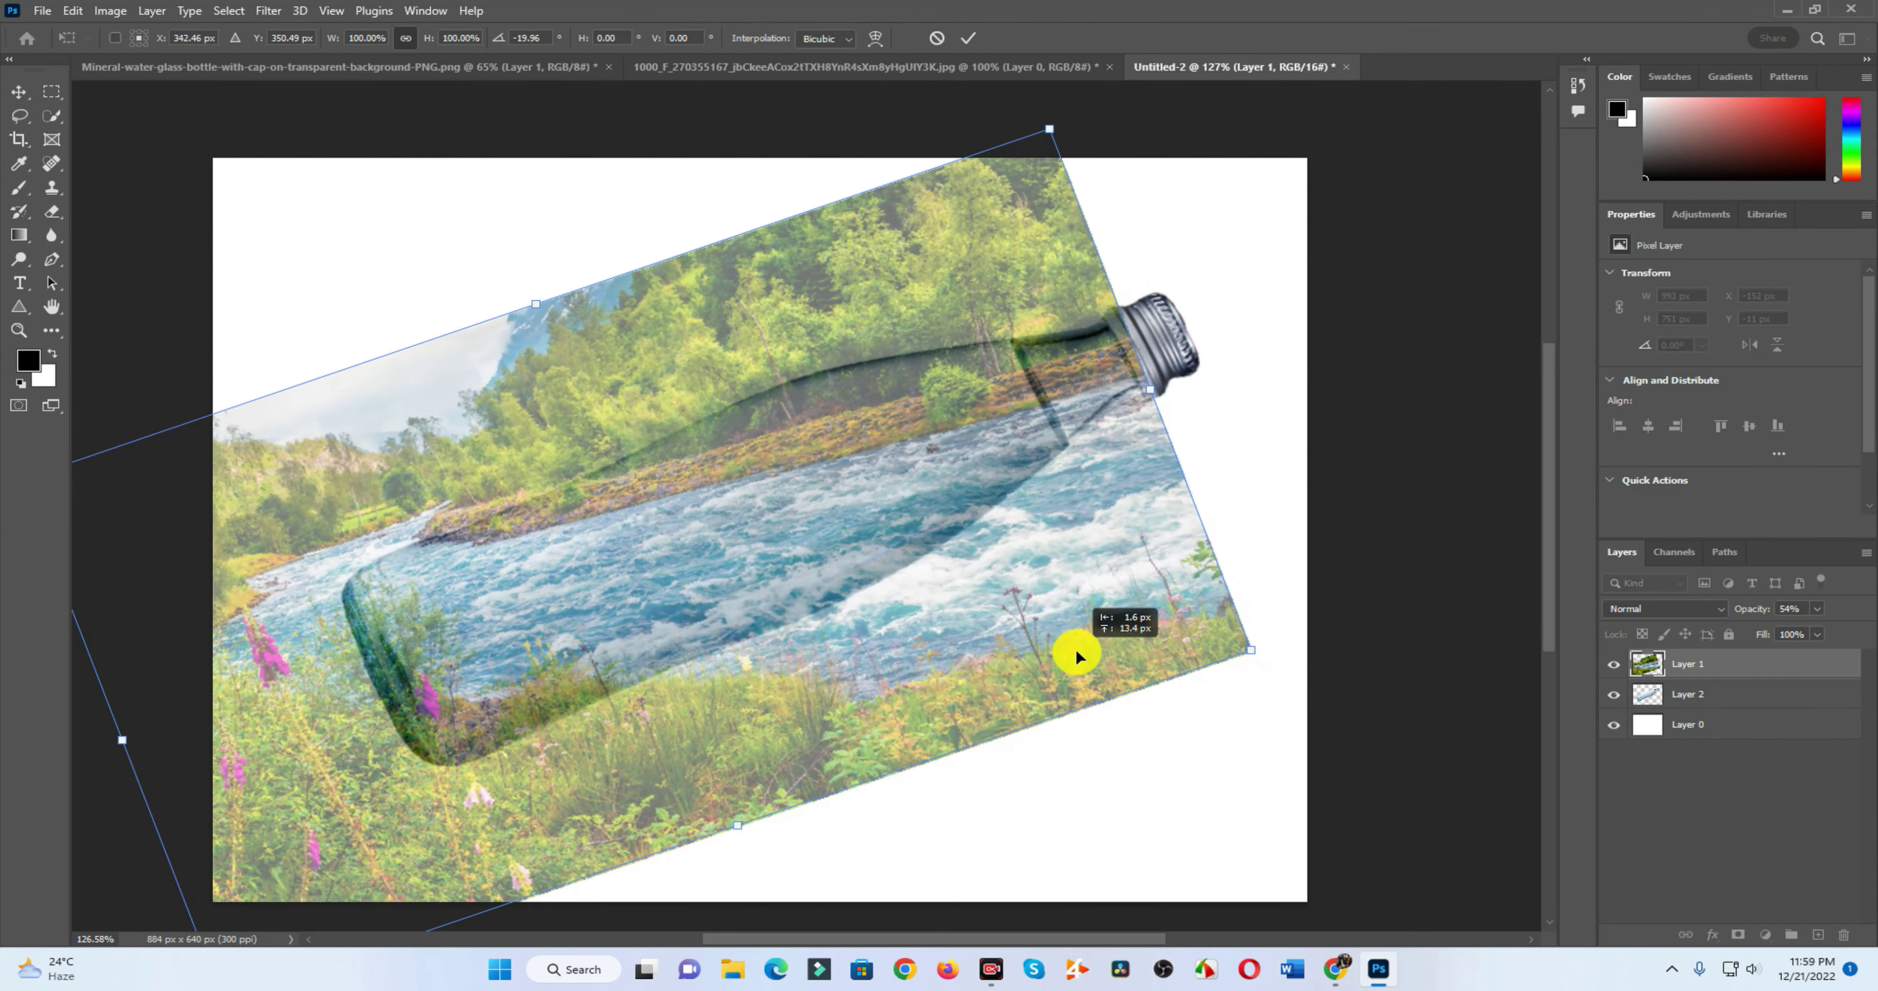
mouse_move(1266, 658)
mouse_down()
mouse_move(1287, 637)
mouse_move(1222, 609)
mouse_move(805, 612)
mouse_move(883, 569)
mouse_up()
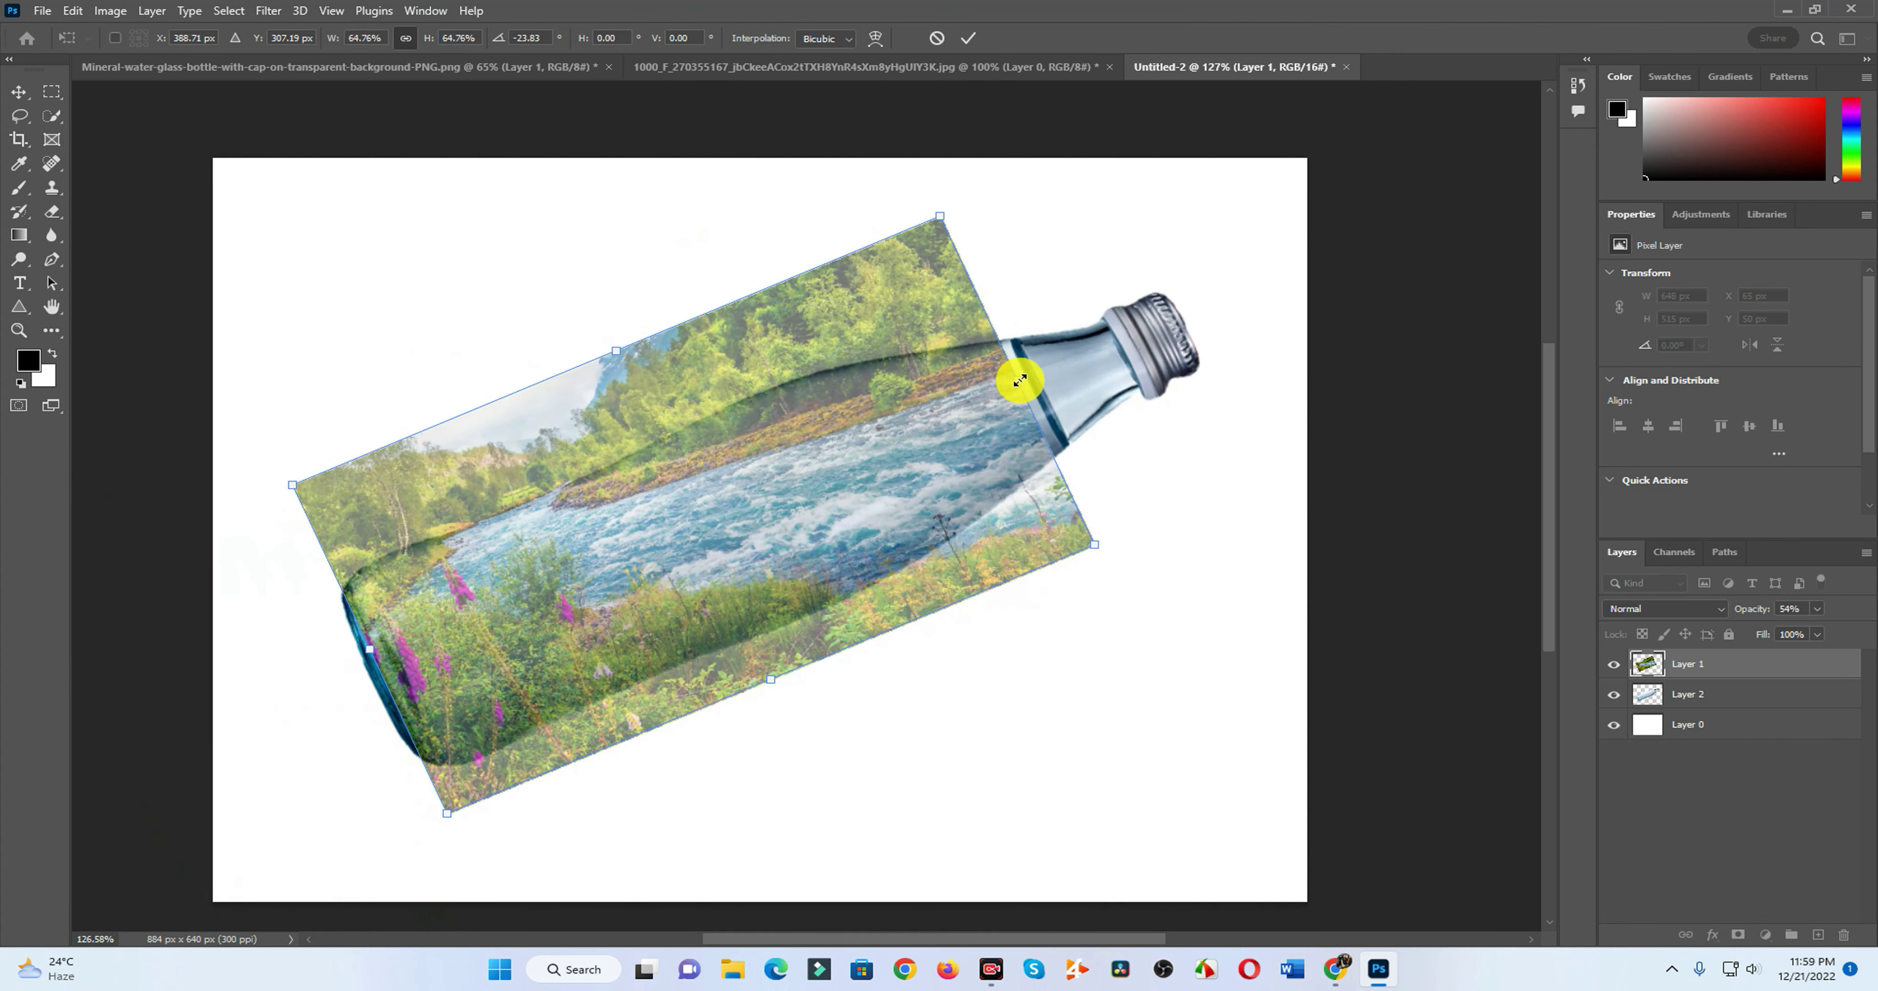
drag(1017, 380, 1123, 351)
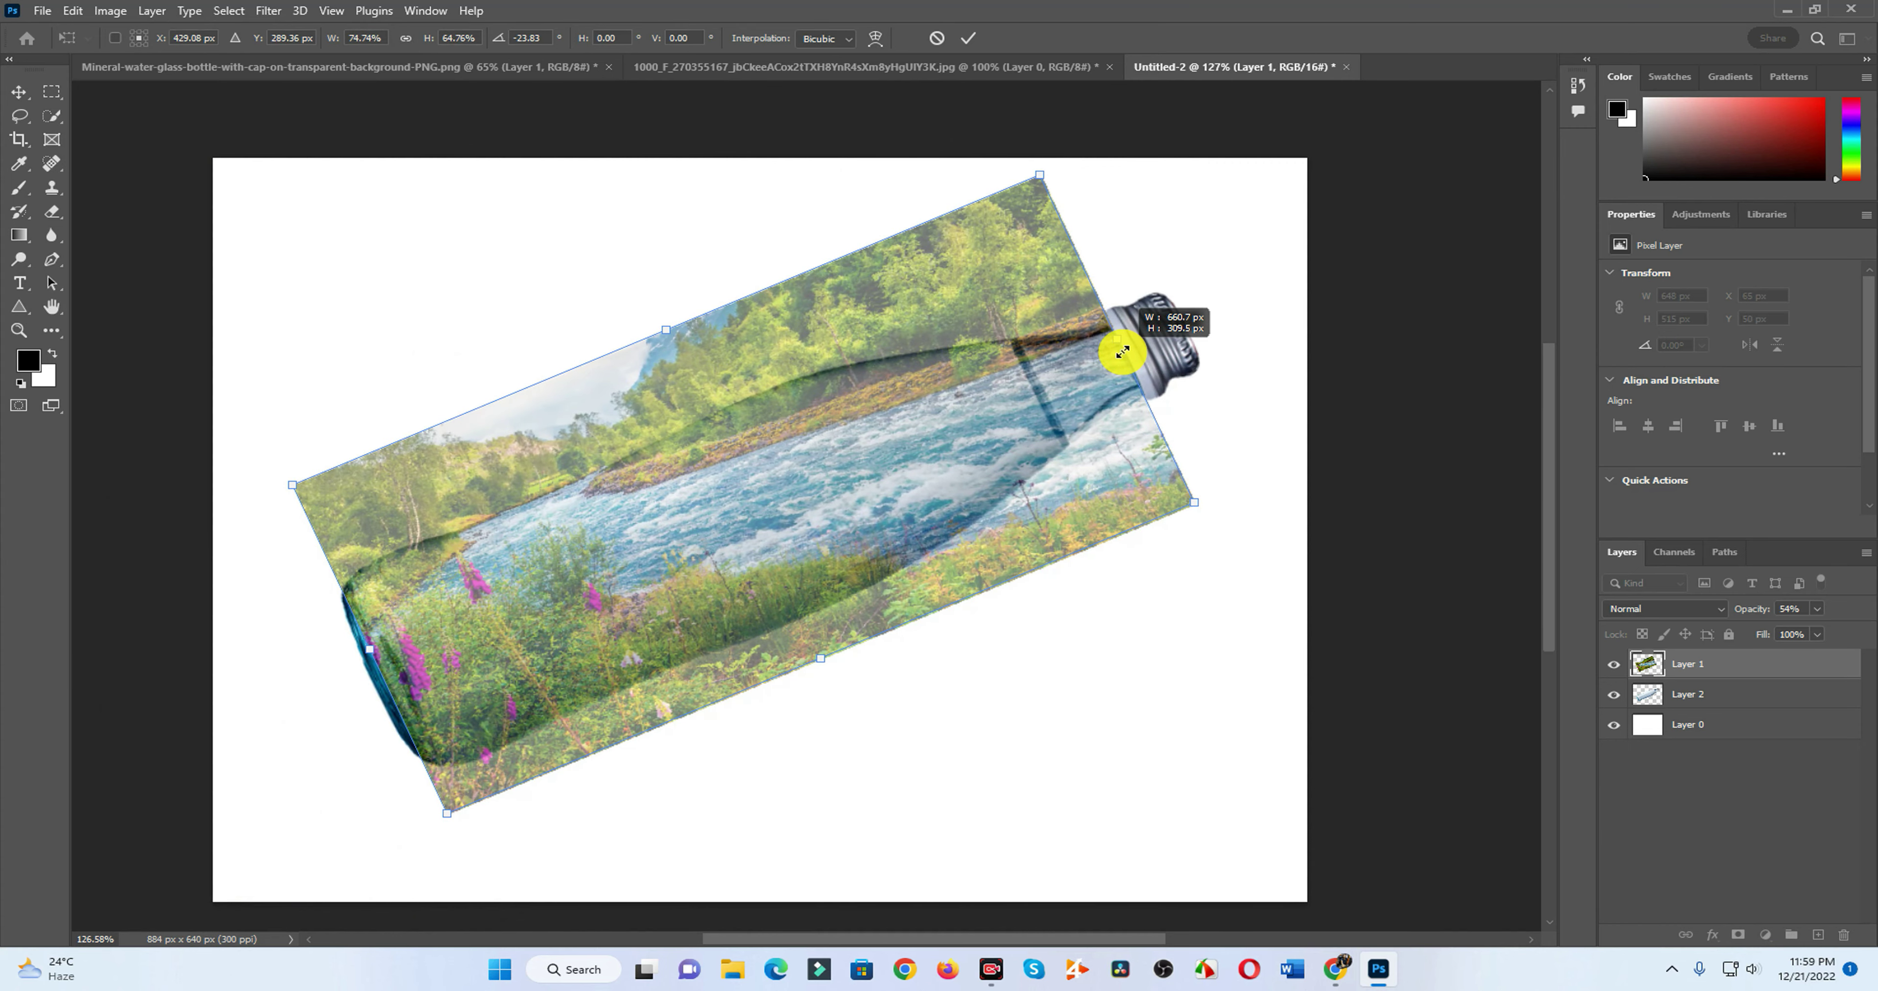
drag(664, 333, 711, 406)
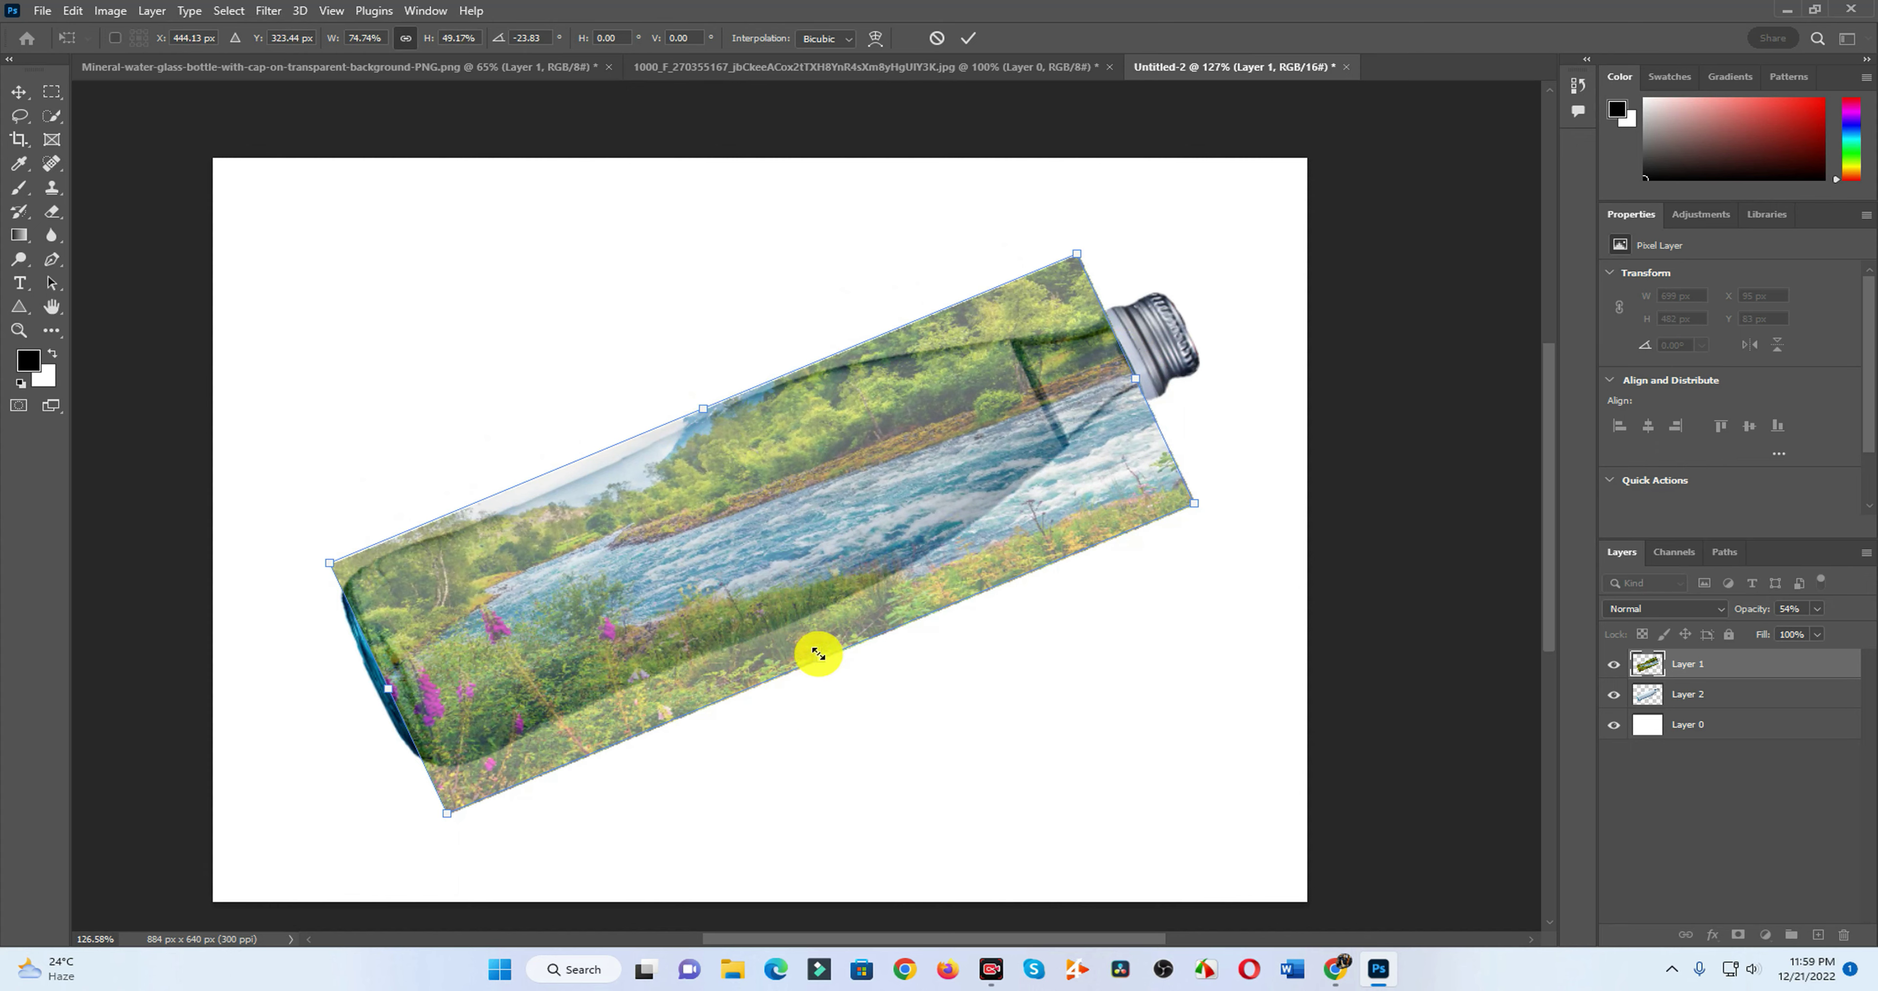
Step: Fit the landscape's edges over the bottle body from base to shoulder and apply
drag(819, 654, 808, 638)
drag(388, 687, 366, 691)
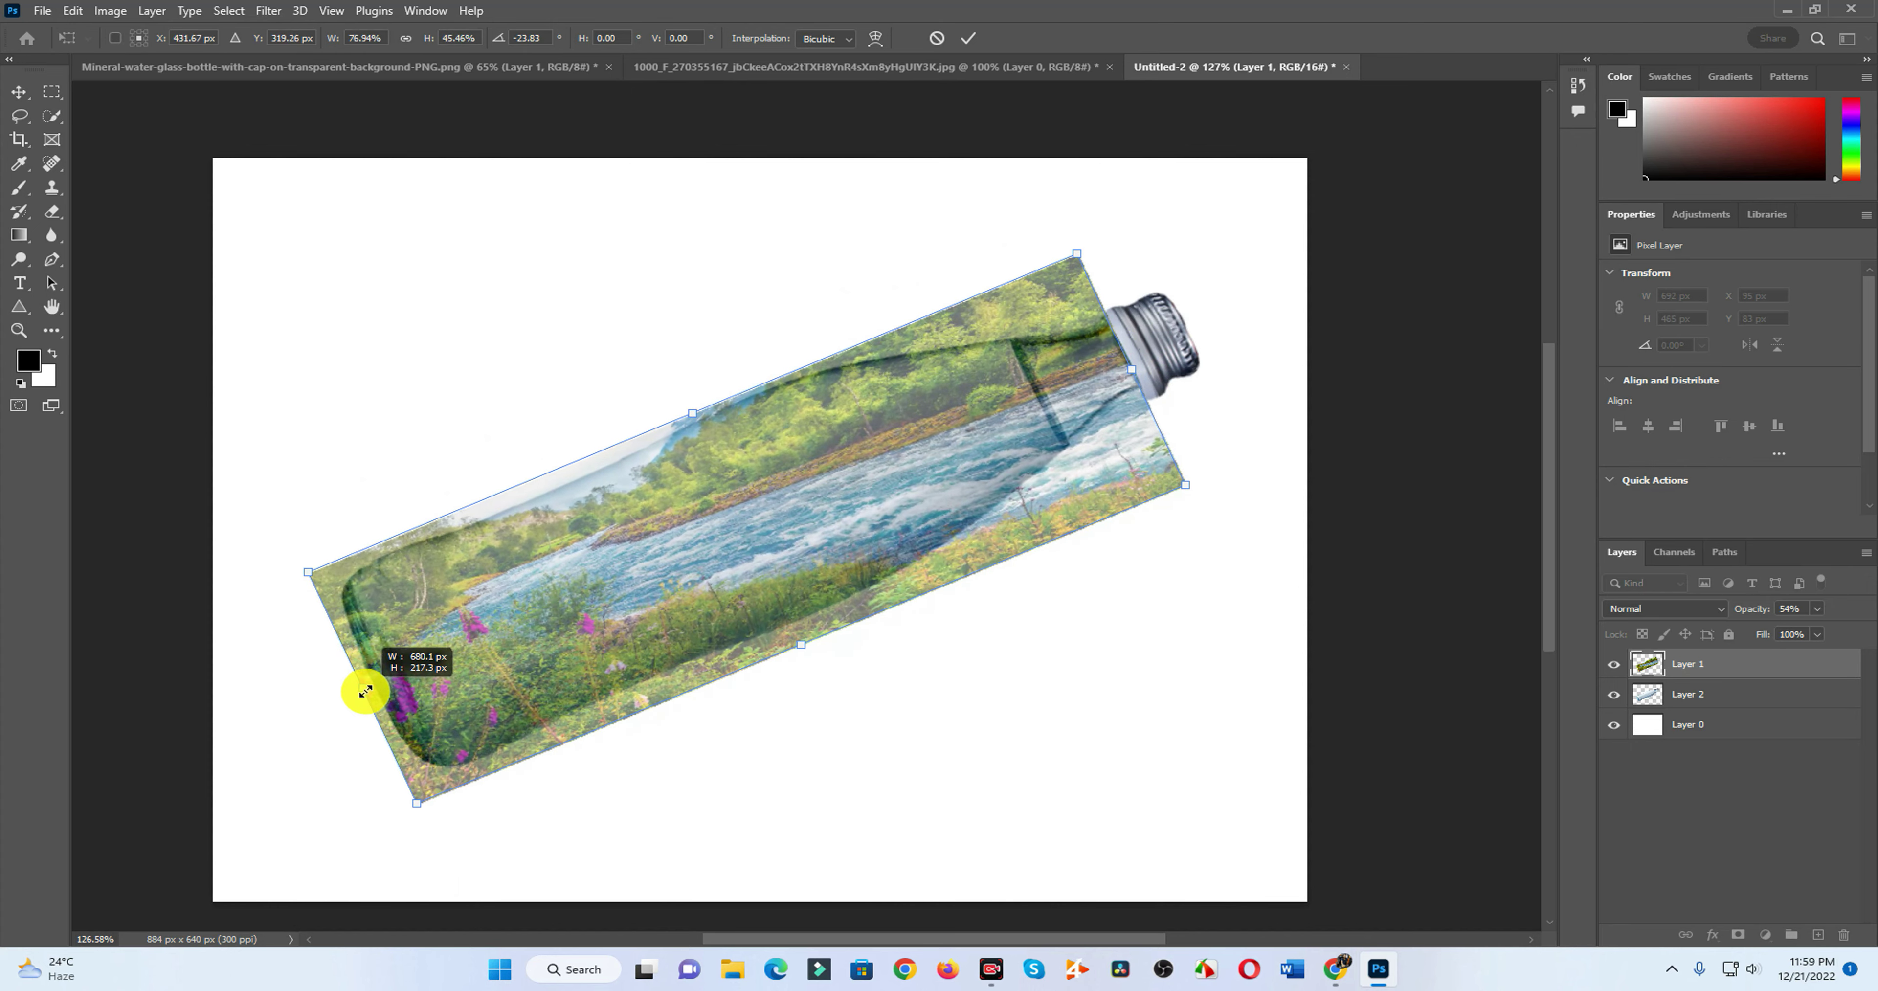
scroll(1155, 417, up, 5)
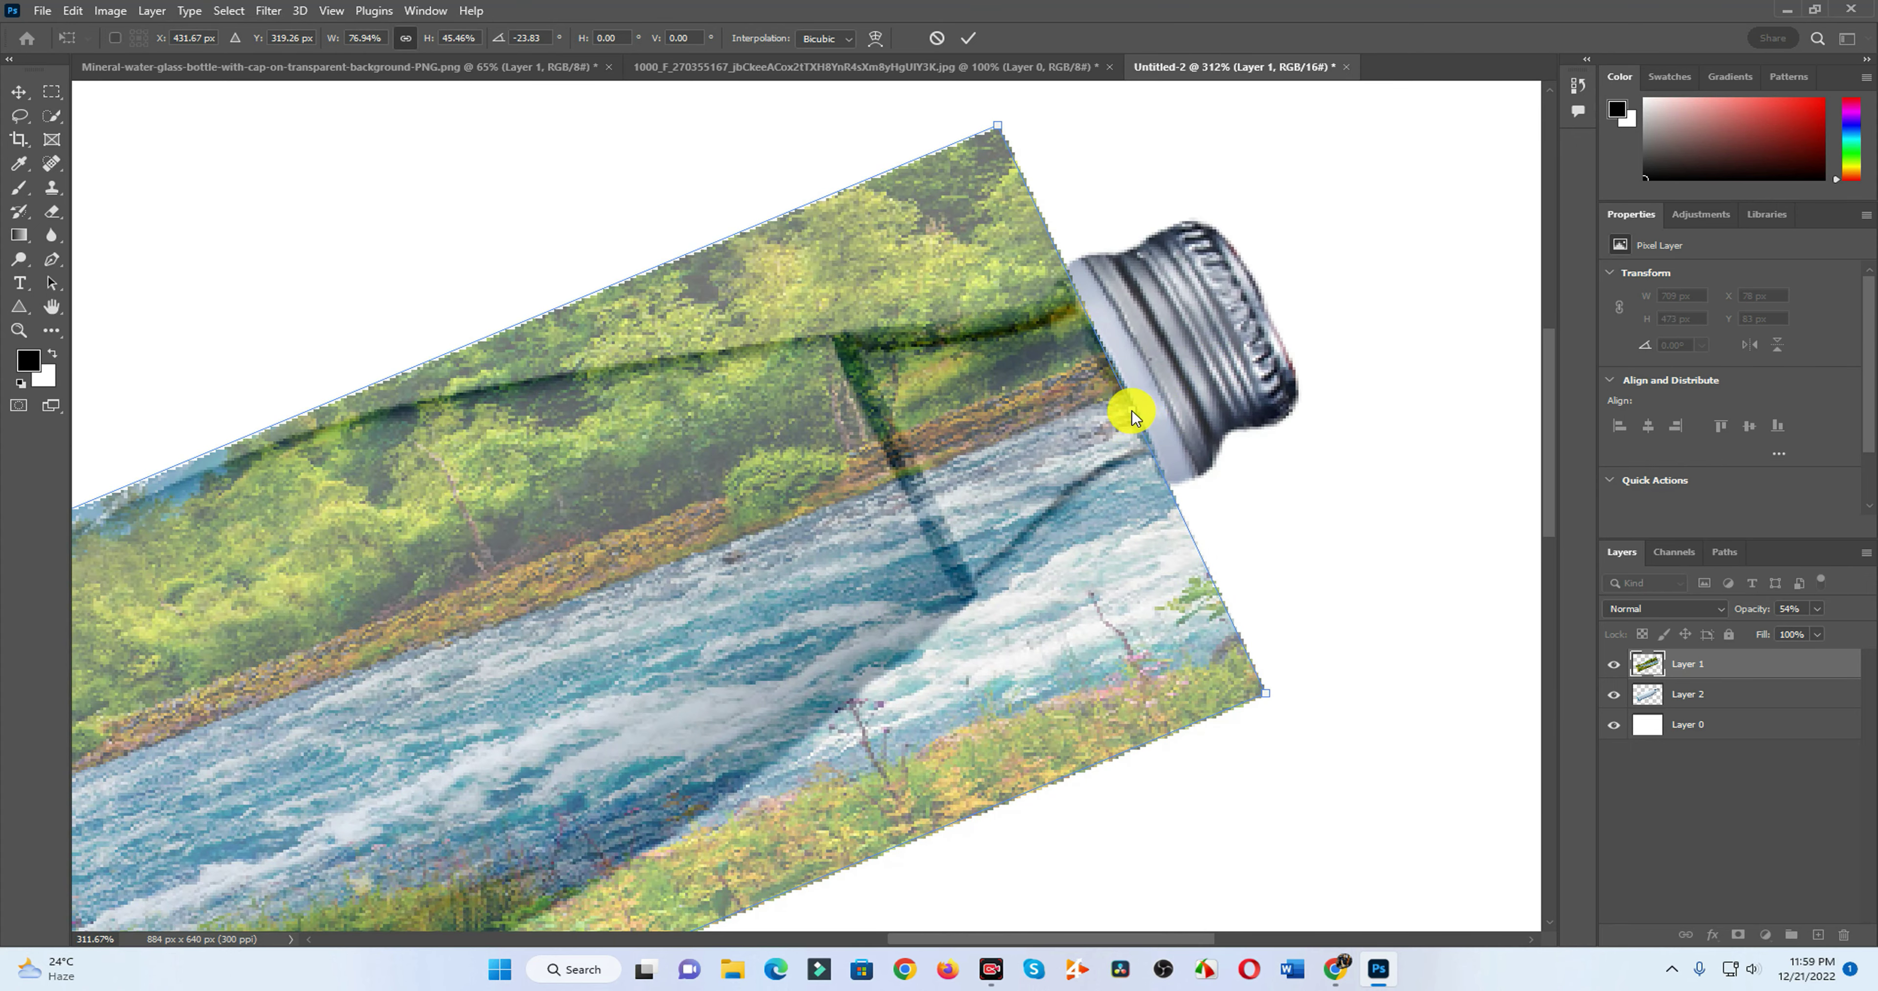
drag(1145, 405, 1137, 409)
scroll(1034, 461, down, 2)
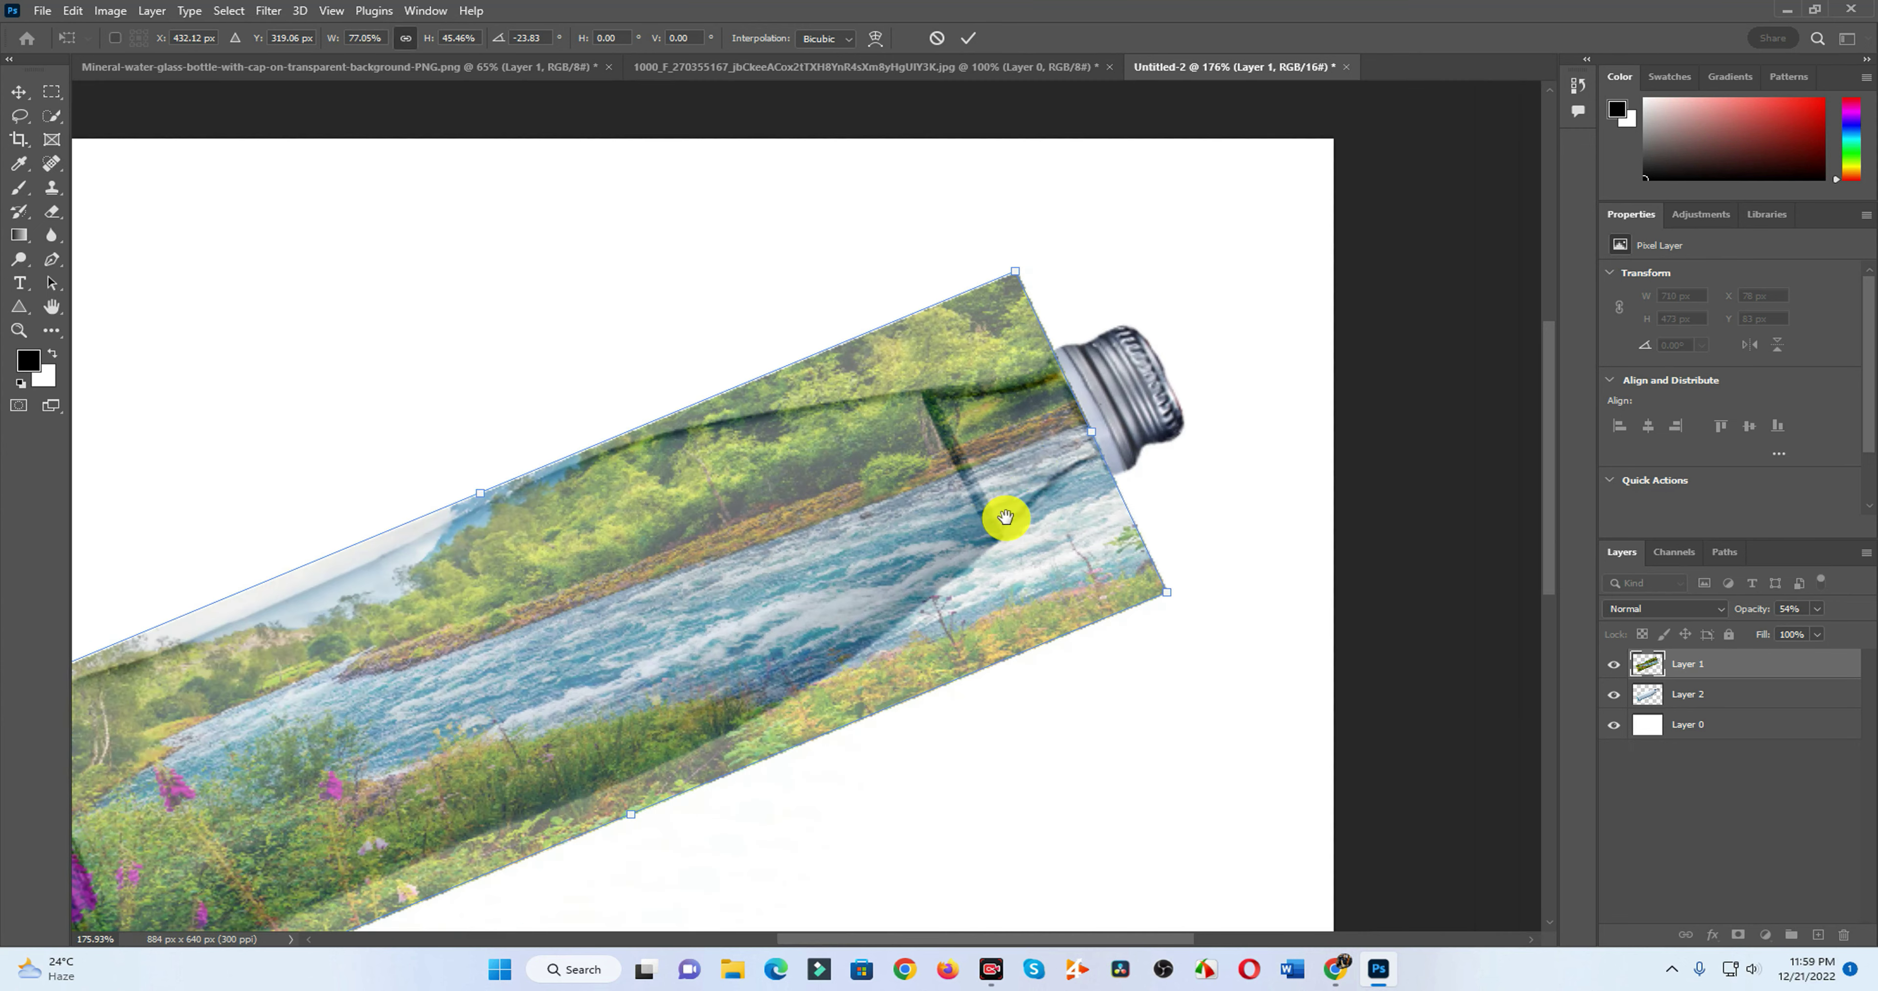
scroll(1035, 461, down, 1)
mouse_move(1229, 326)
mouse_down()
mouse_move(1068, 377)
mouse_move(1115, 361)
mouse_up()
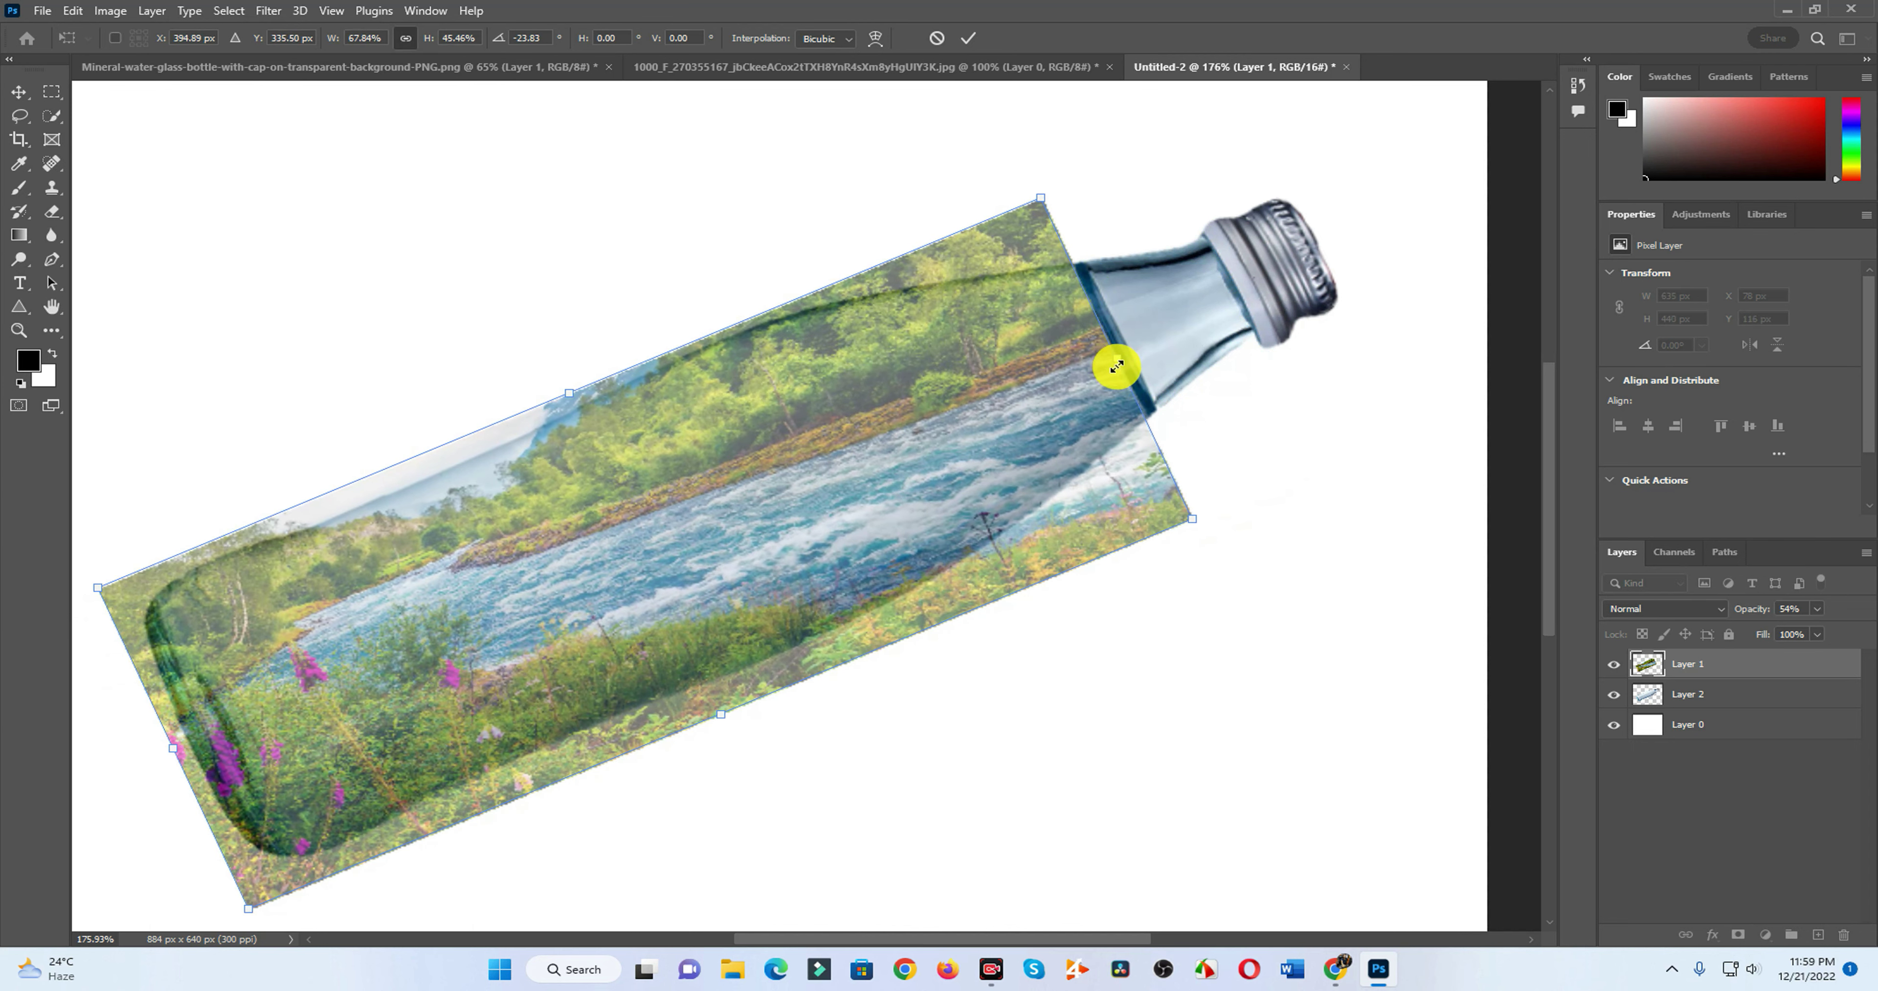
key(Return)
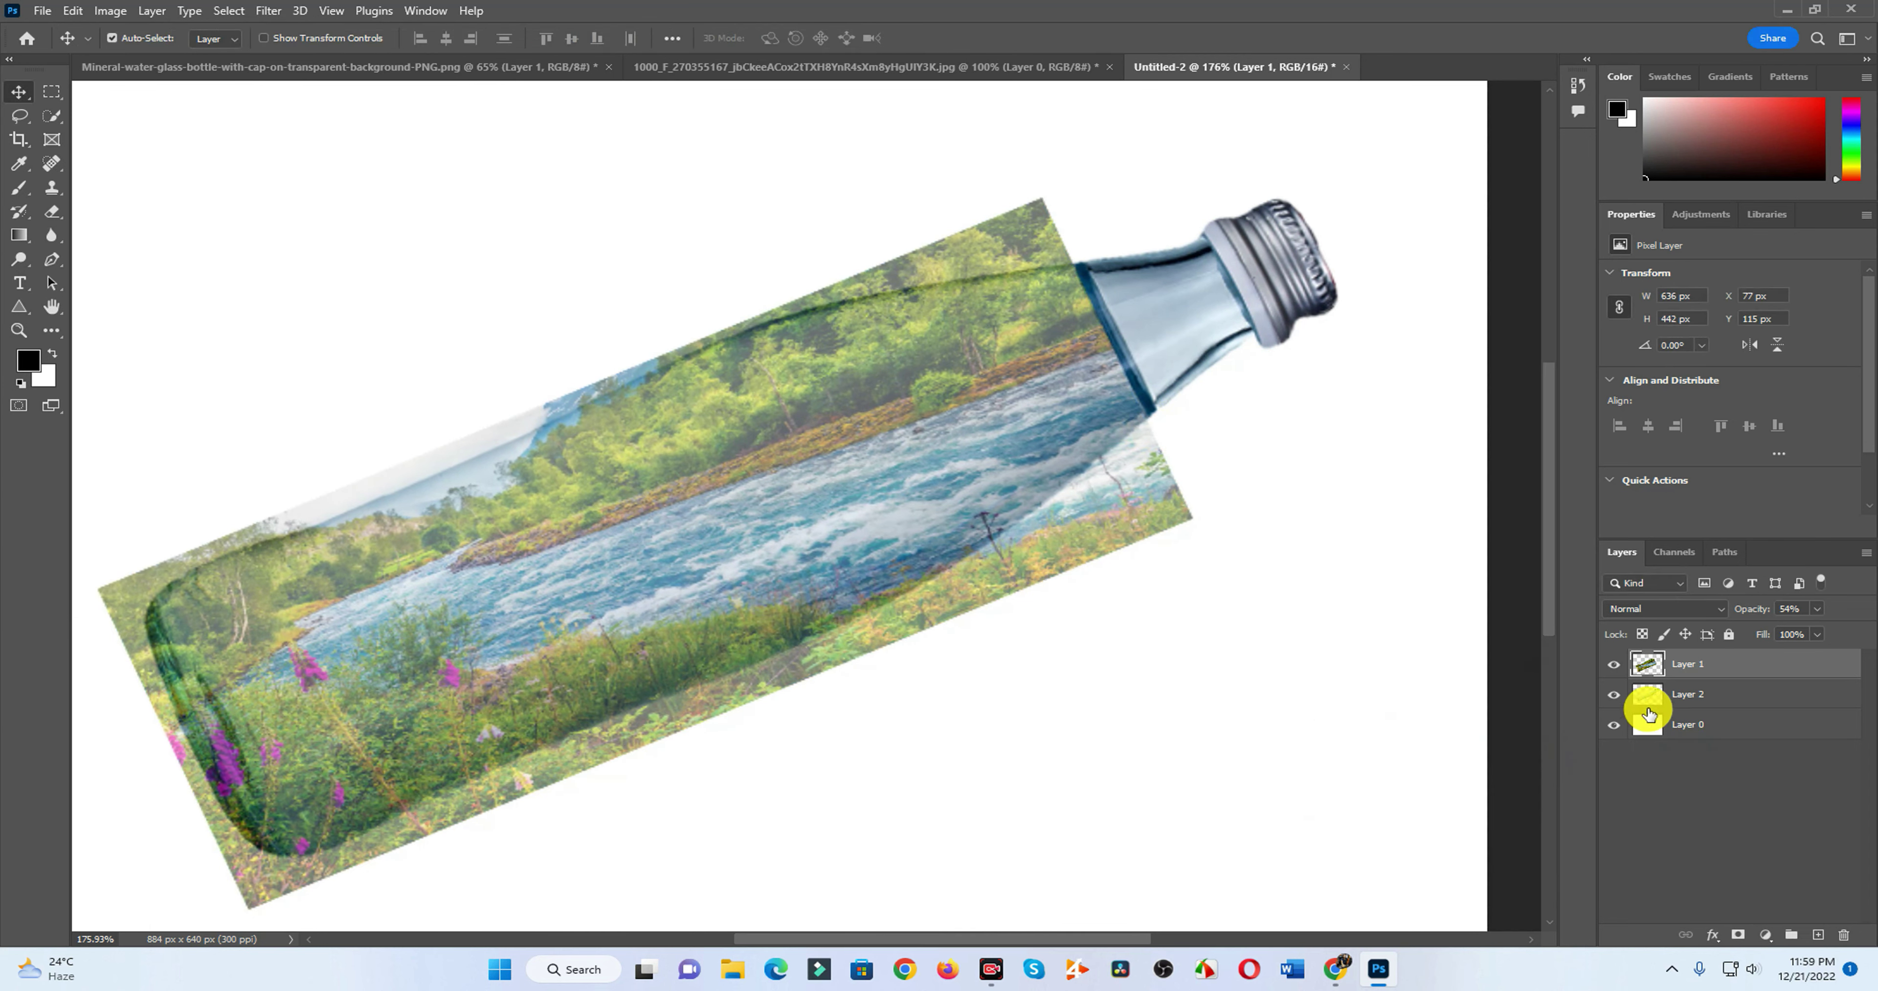
Step: Load the bottle outline from Layer 2 and return Layer 1 to 100% opacity, Normal blending
shift+click(1648, 701)
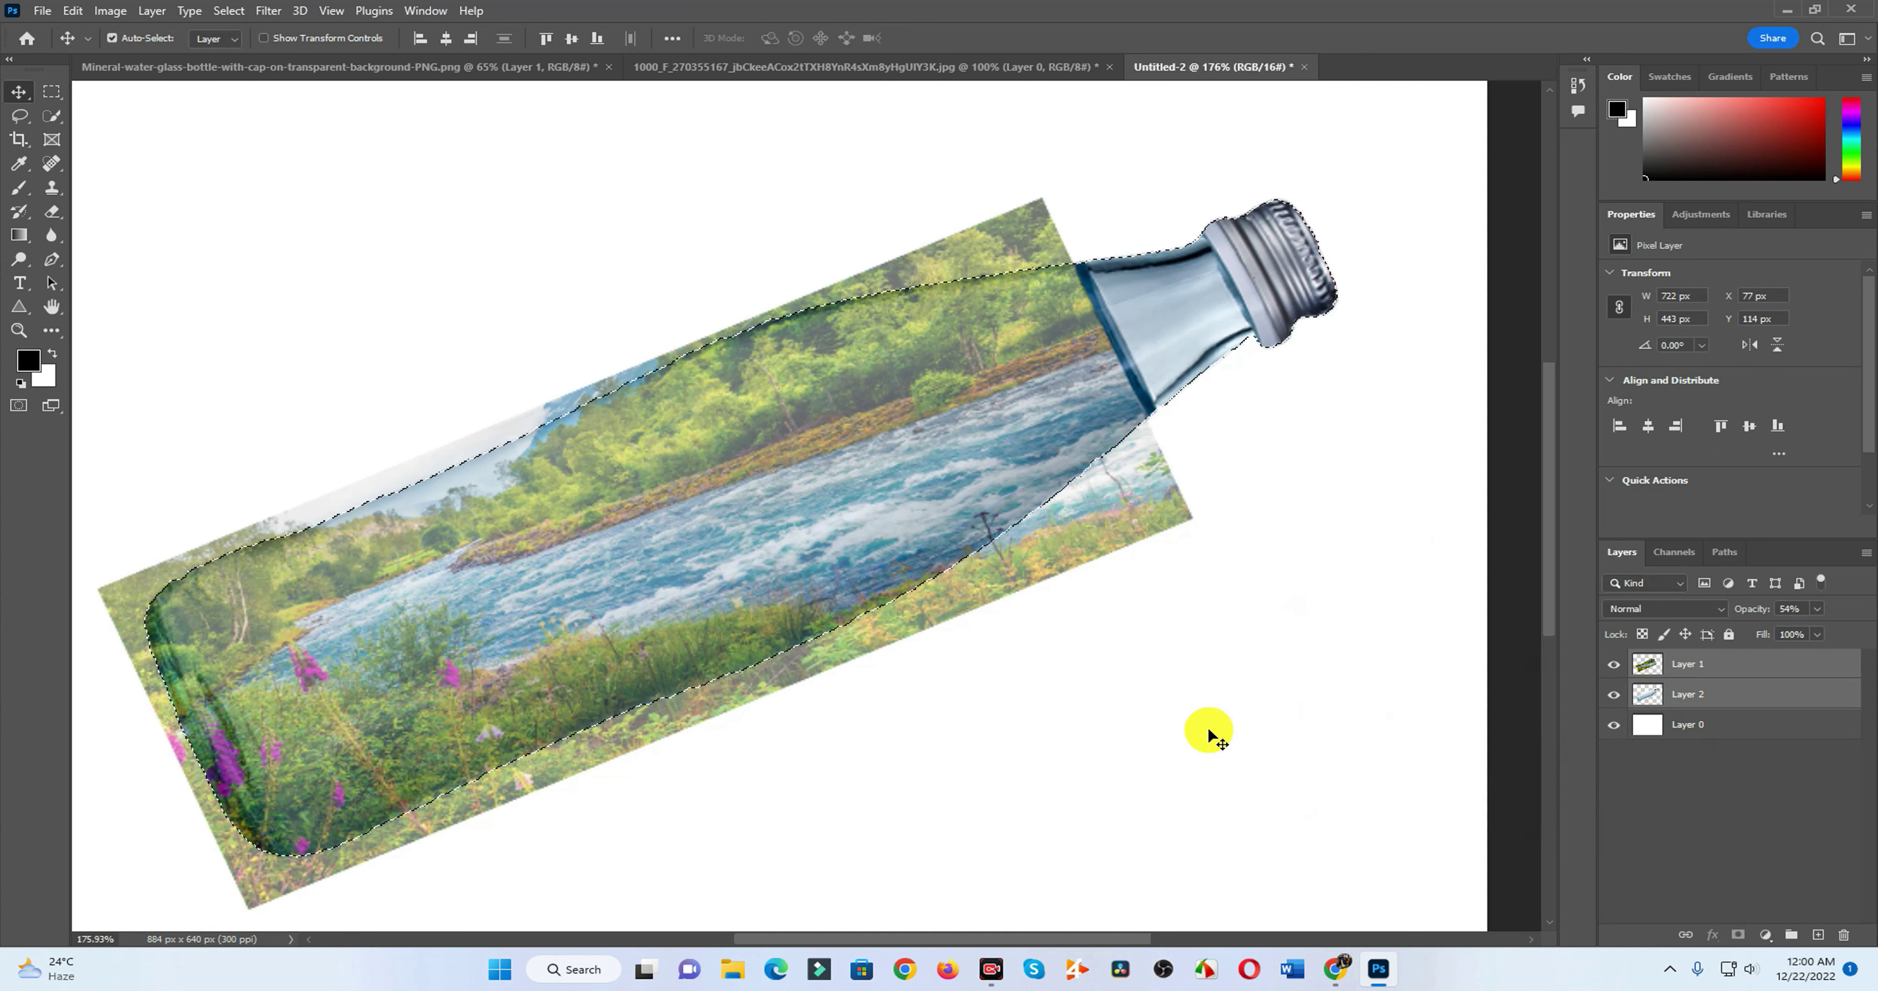
click(1646, 663)
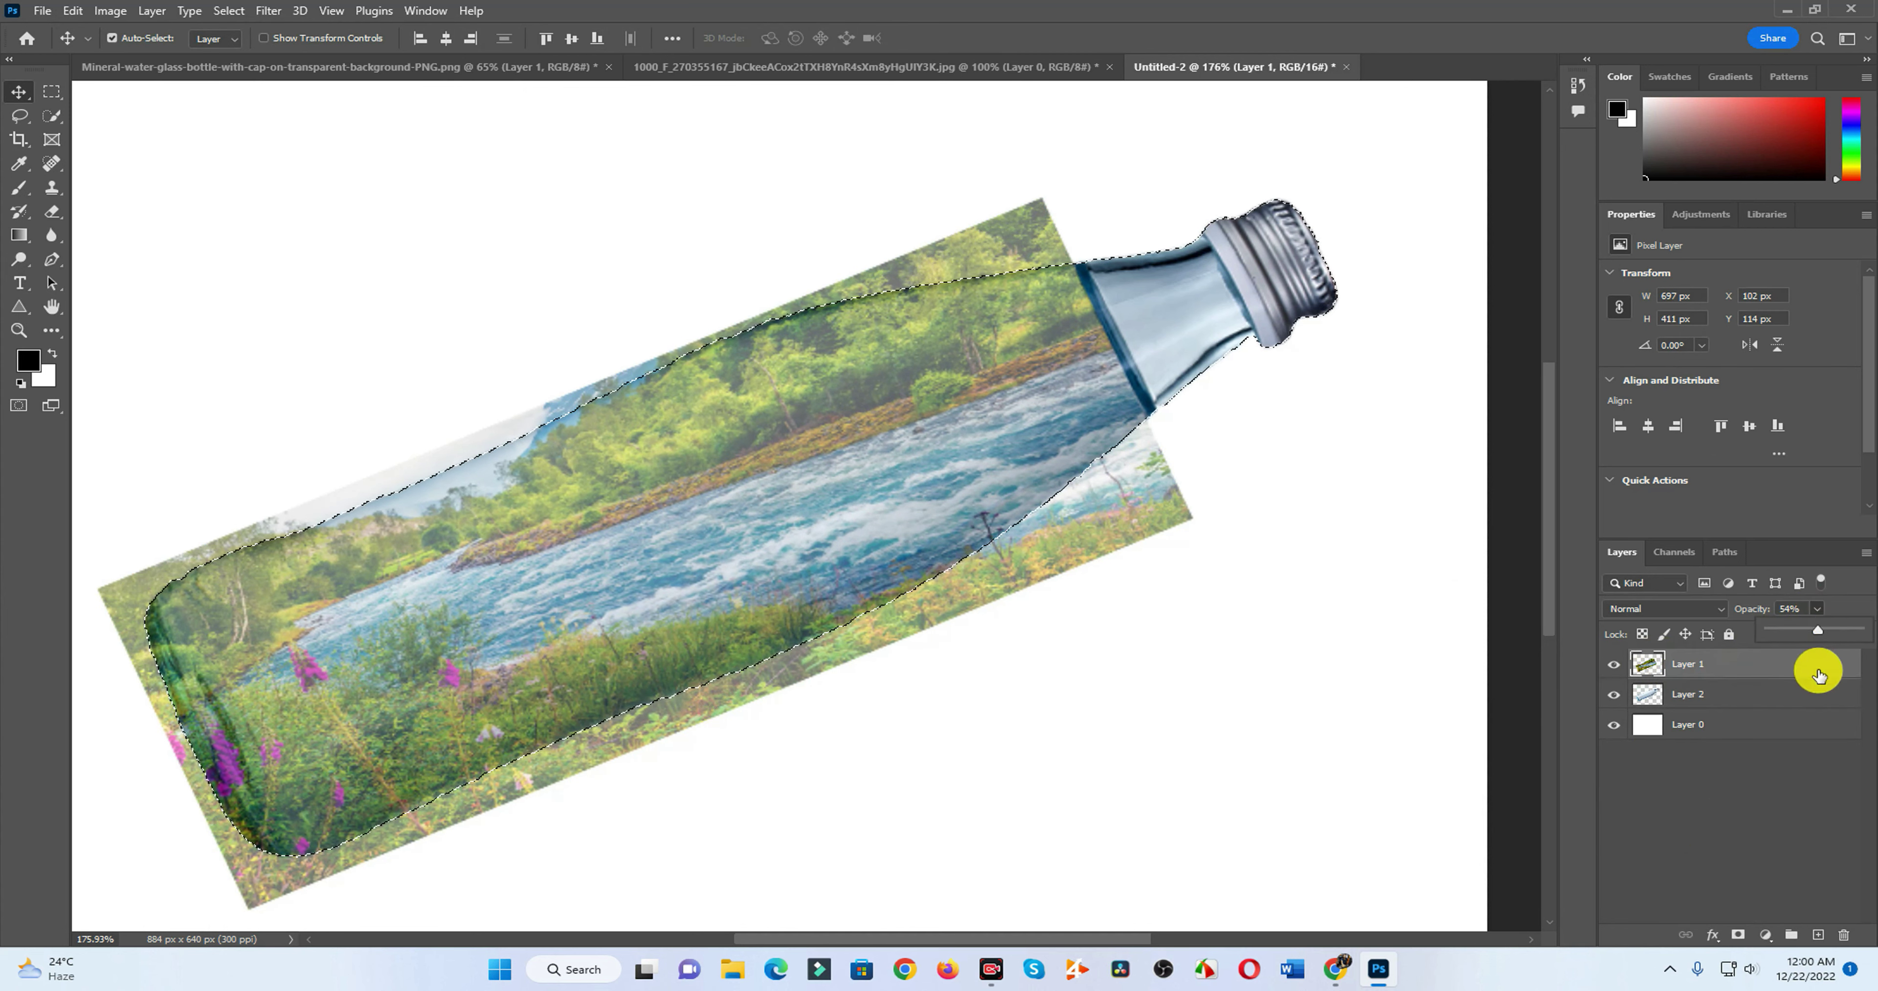
drag(1803, 637, 1862, 629)
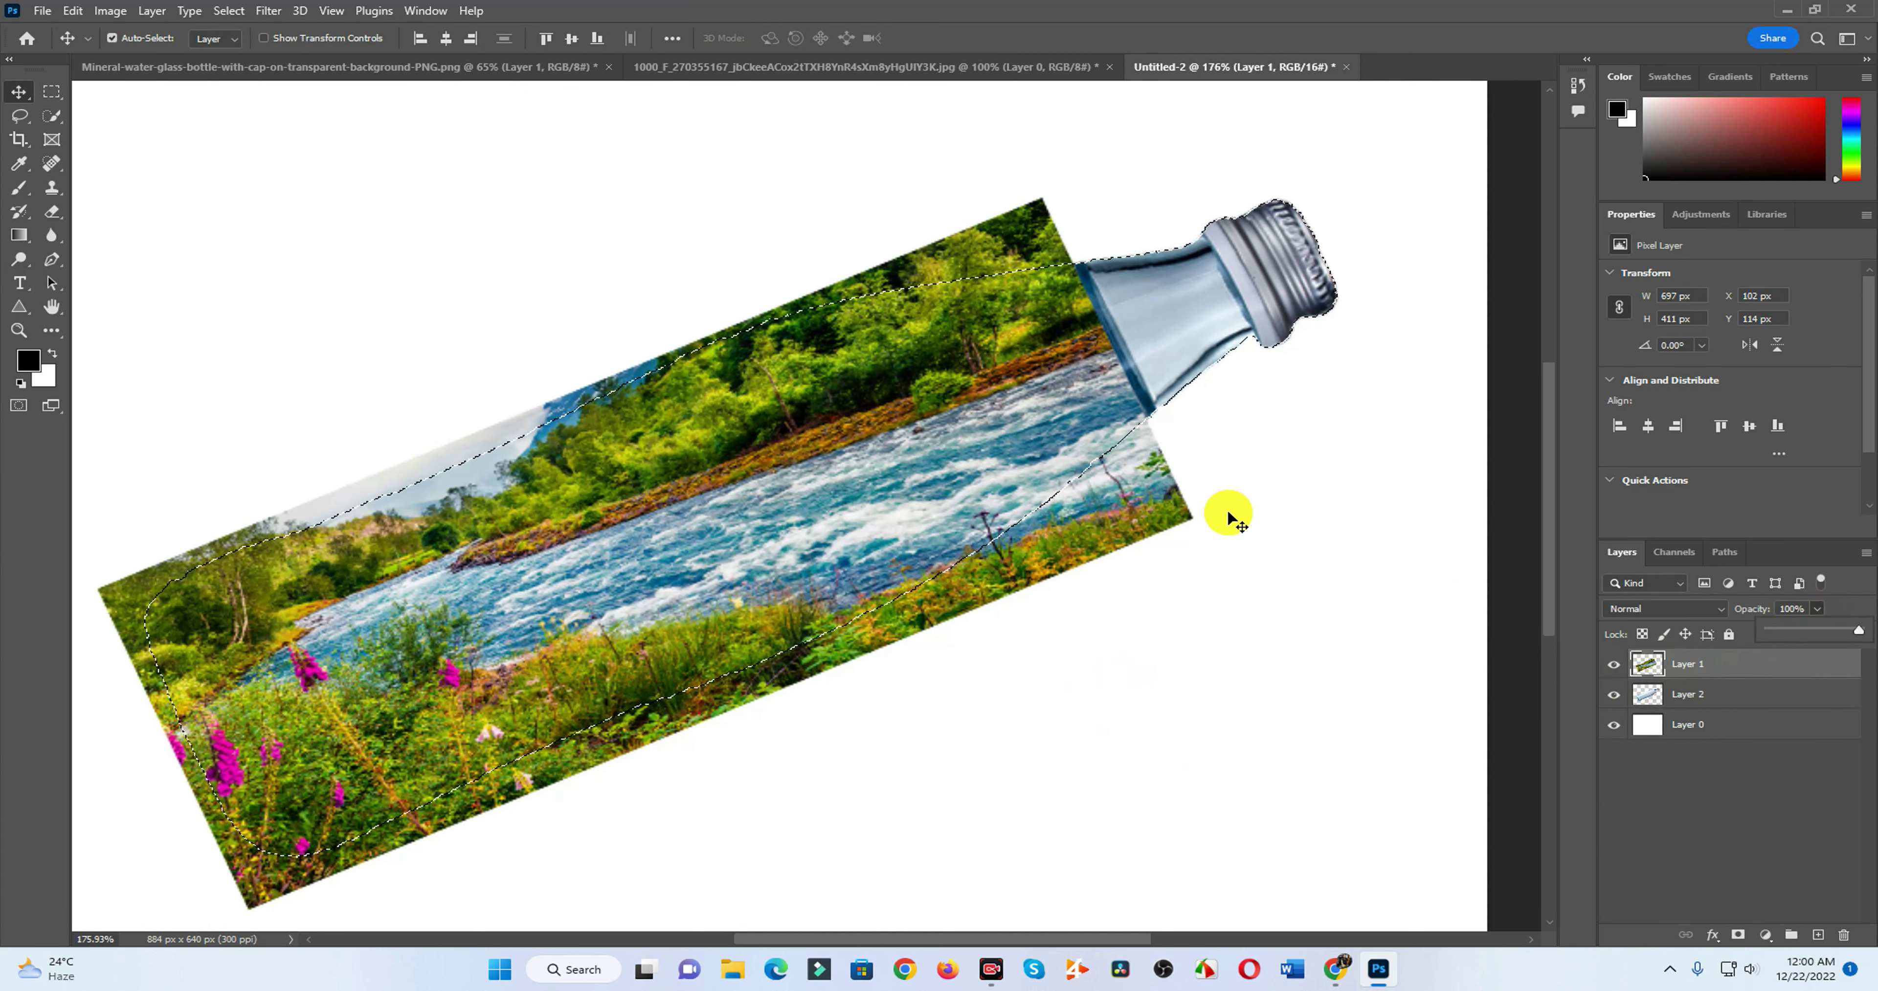
click(1669, 609)
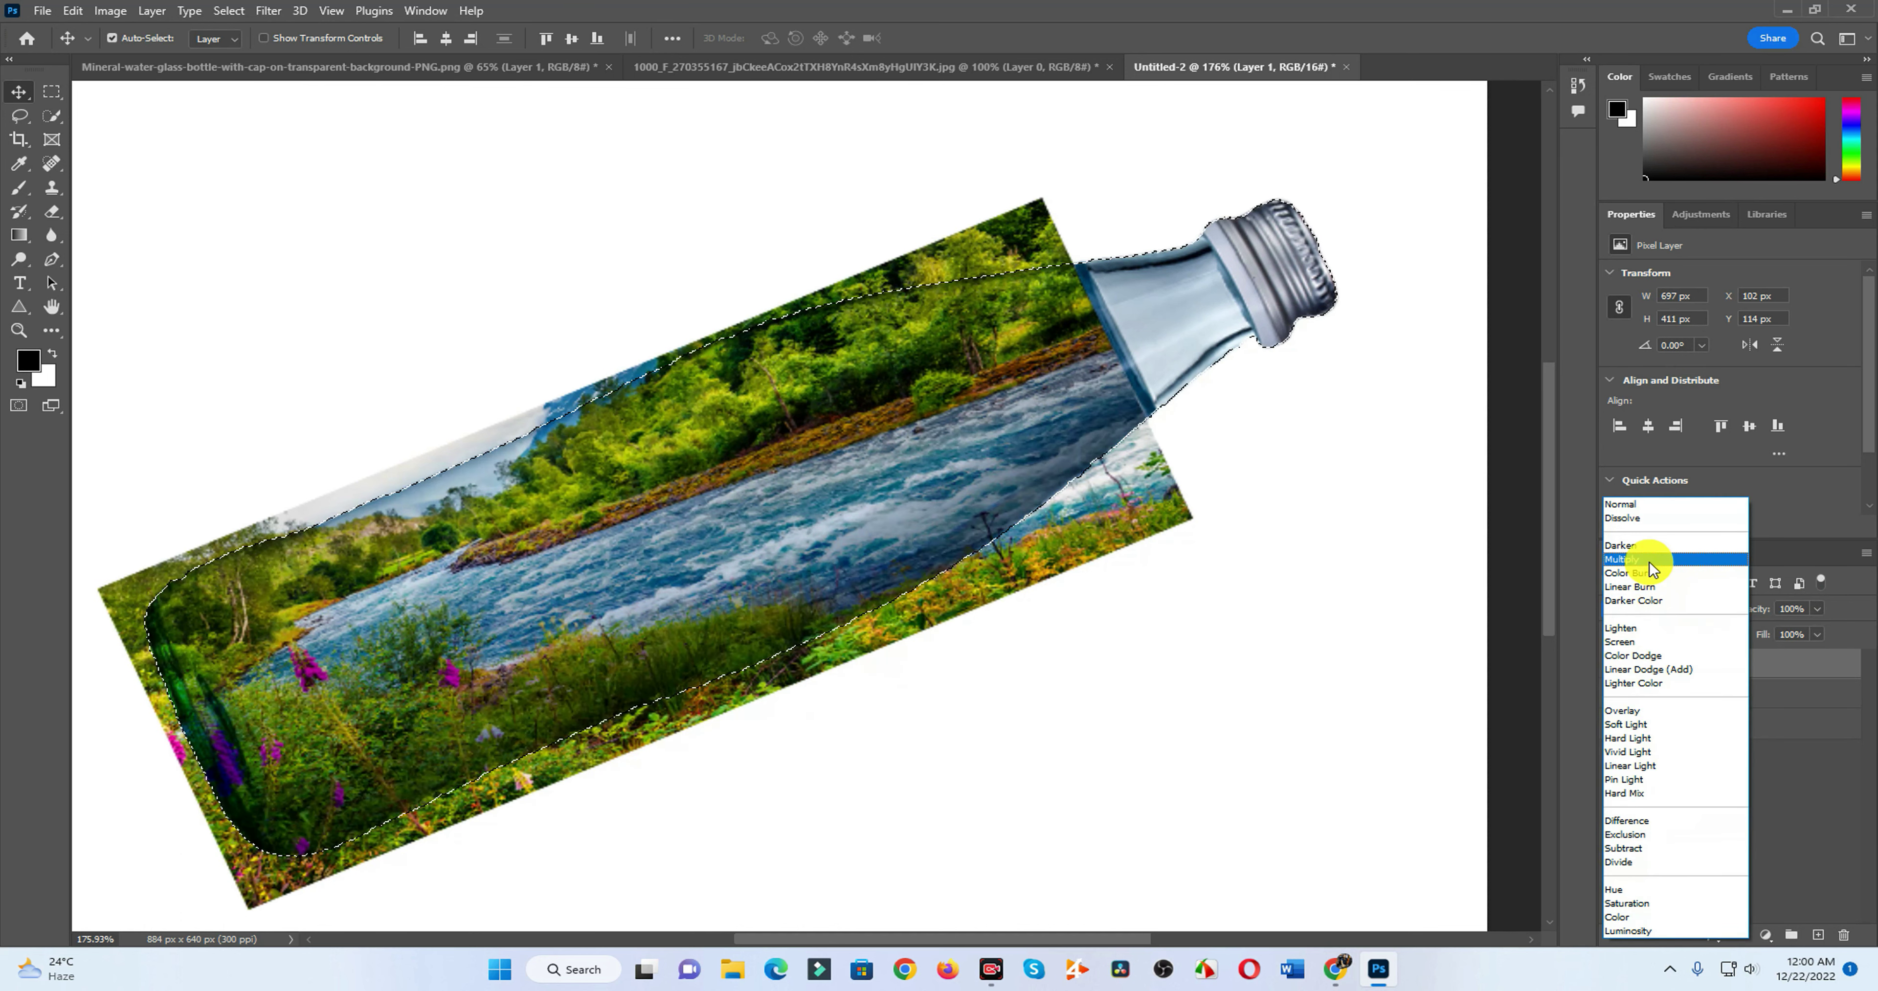
key(Escape)
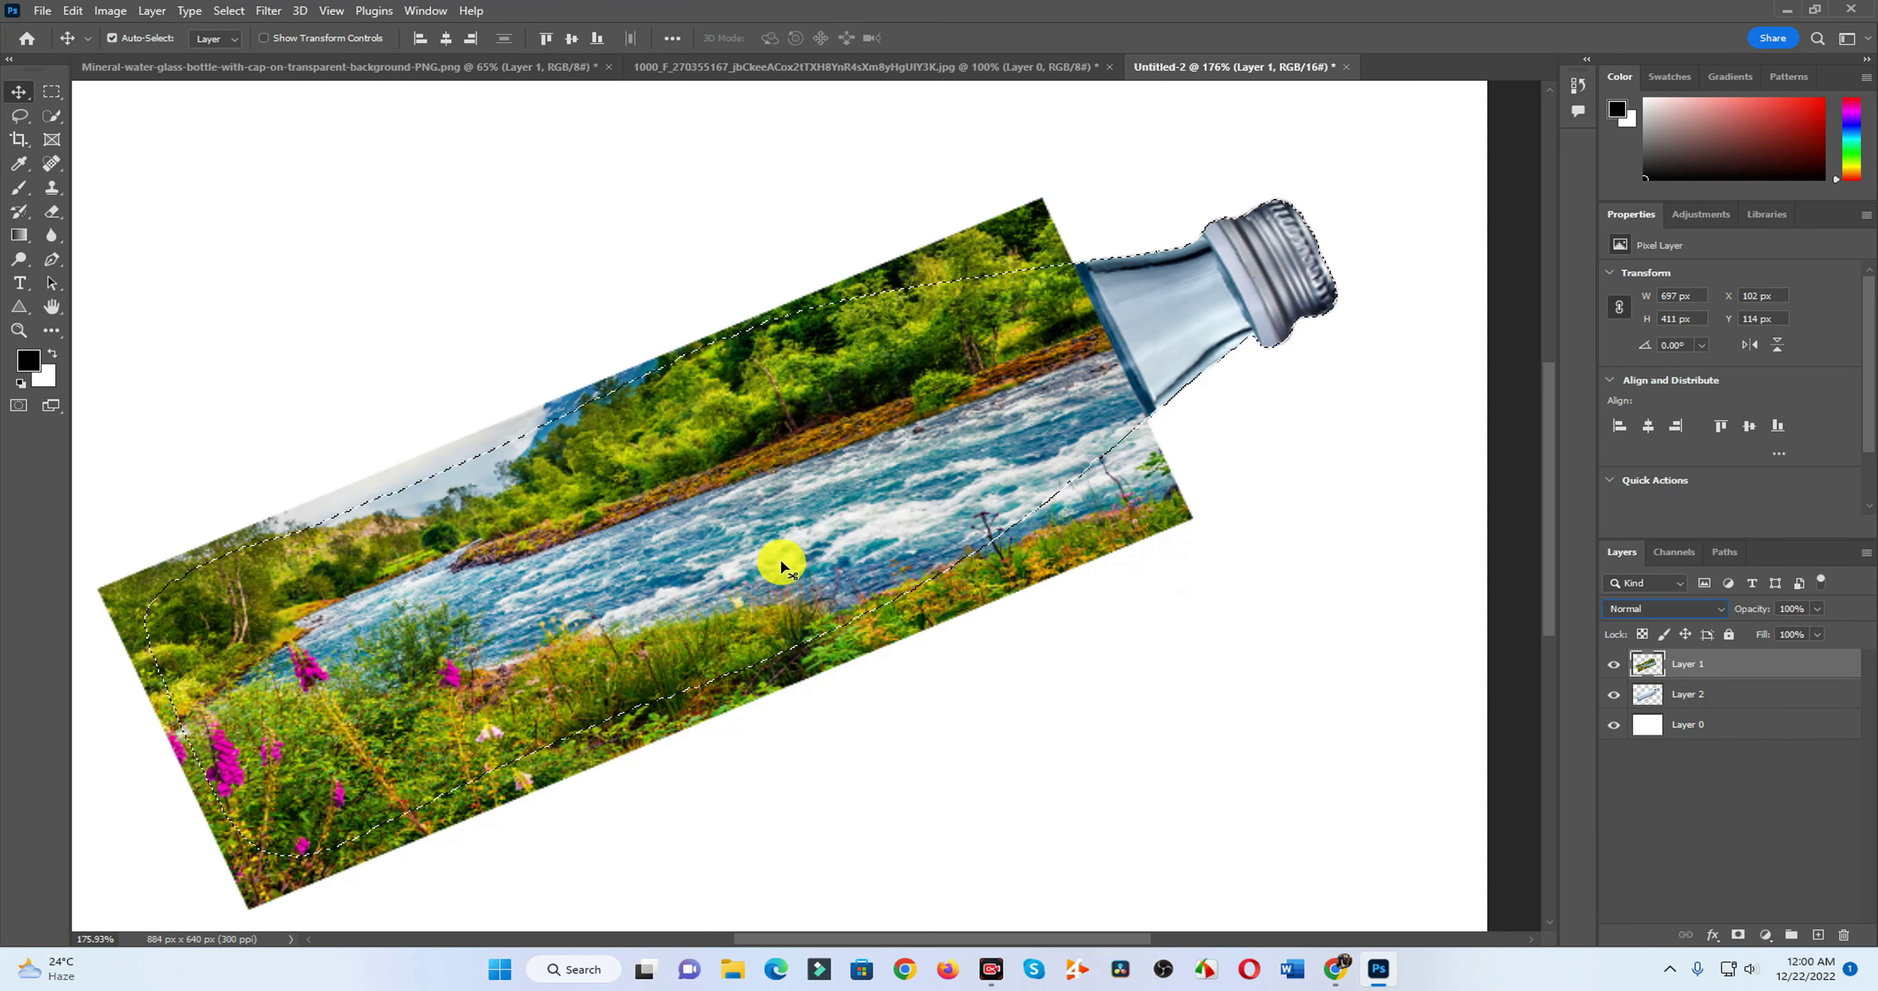
key(ctrl)
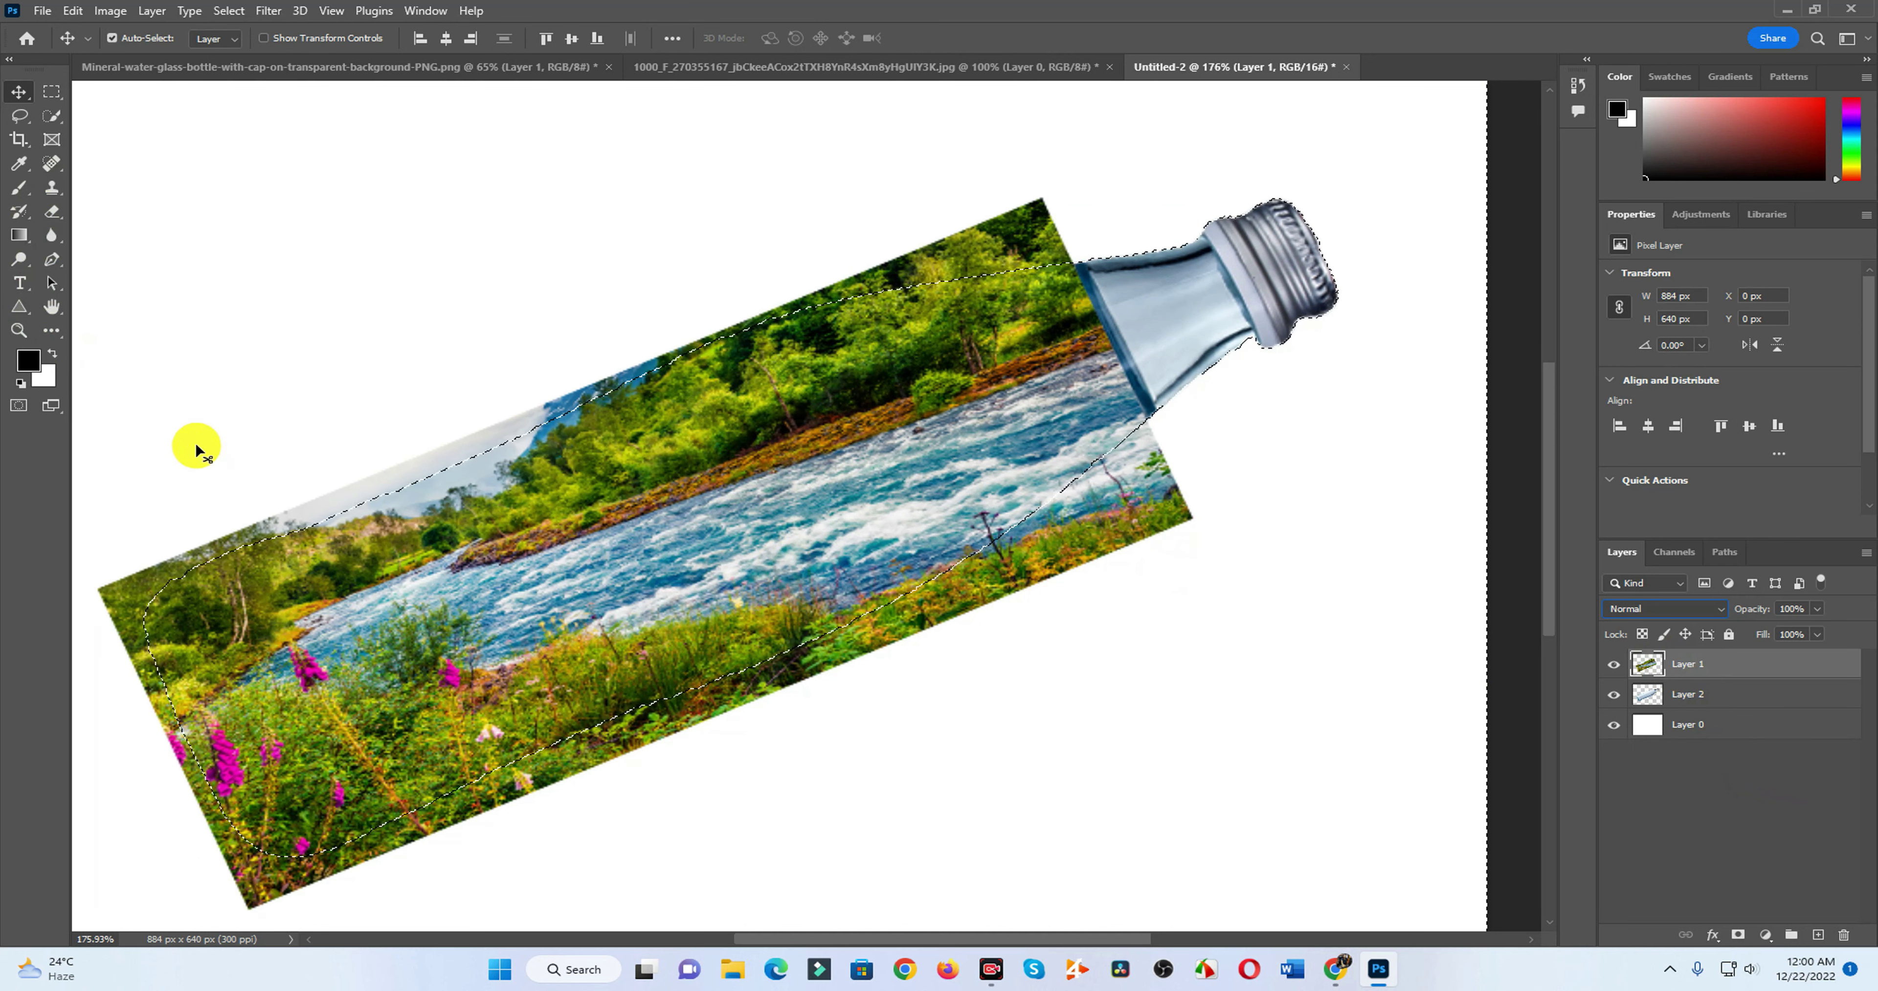
Step: Erase the landscape overflowing outside the bottle outline with a smaller eraser, then deselect
click(51, 212)
click(111, 216)
click(848, 499)
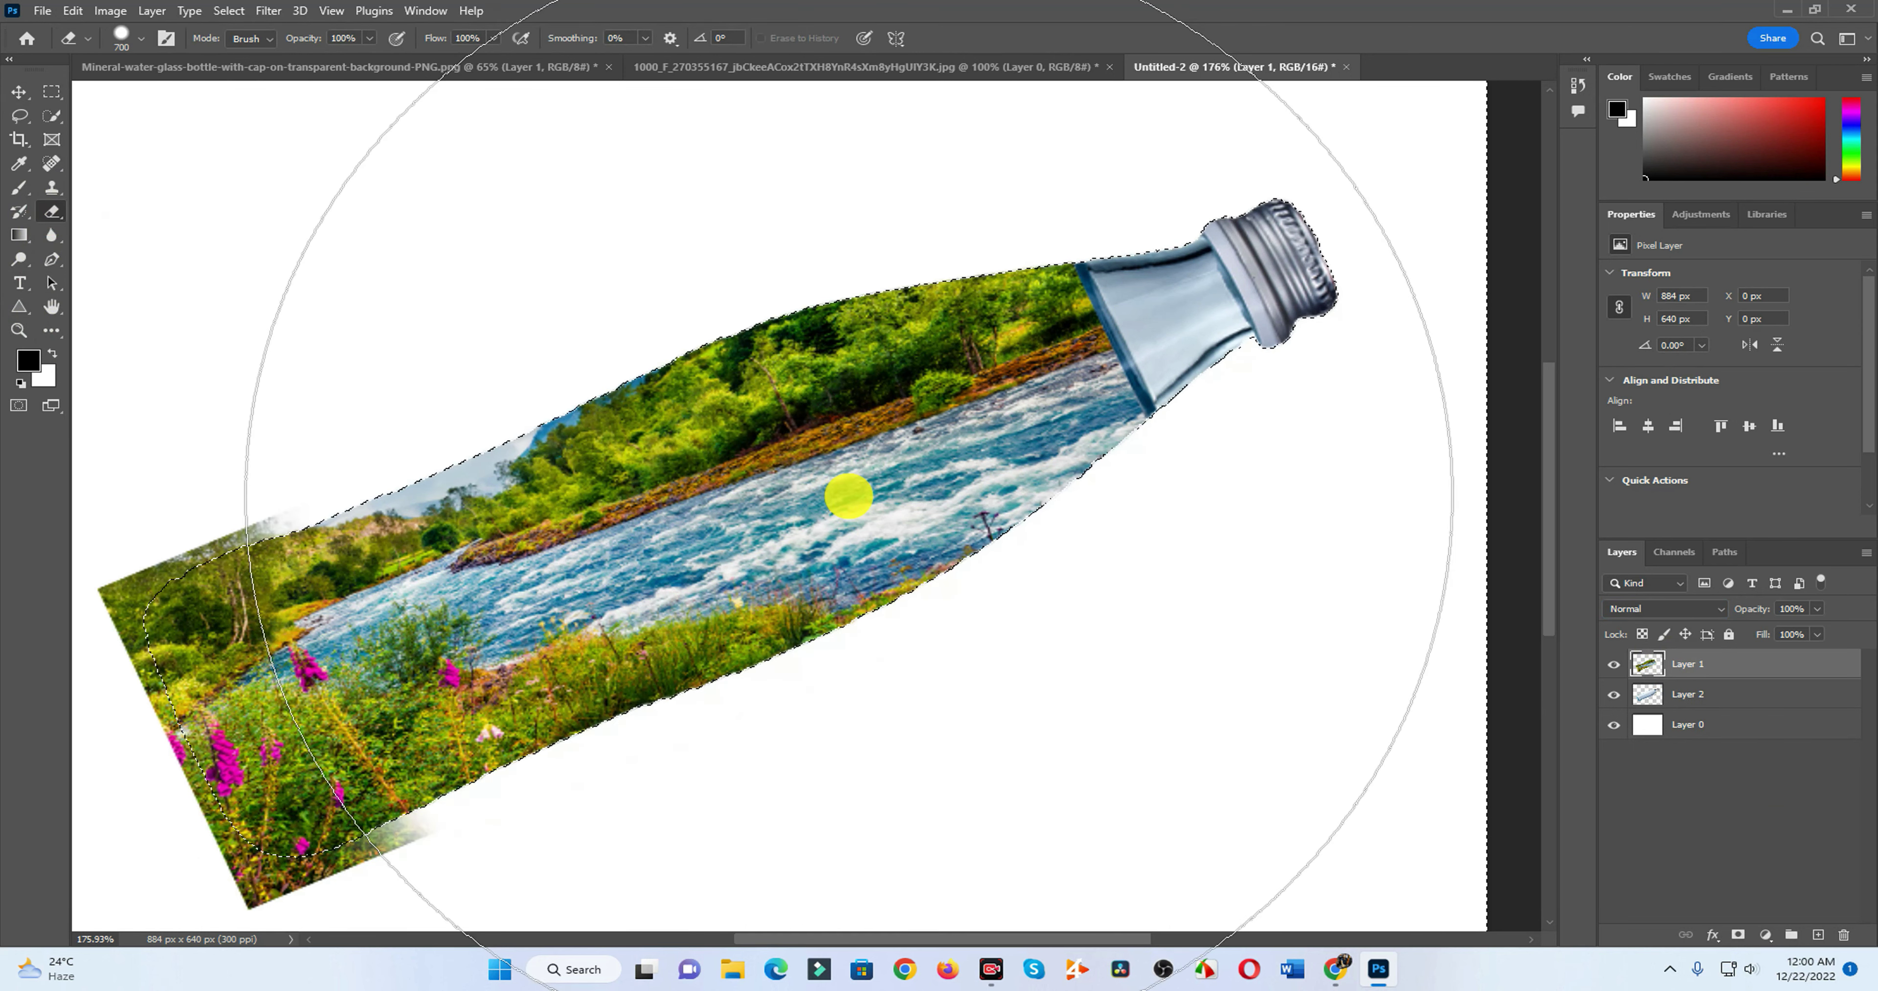
scroll(848, 499, down, 3)
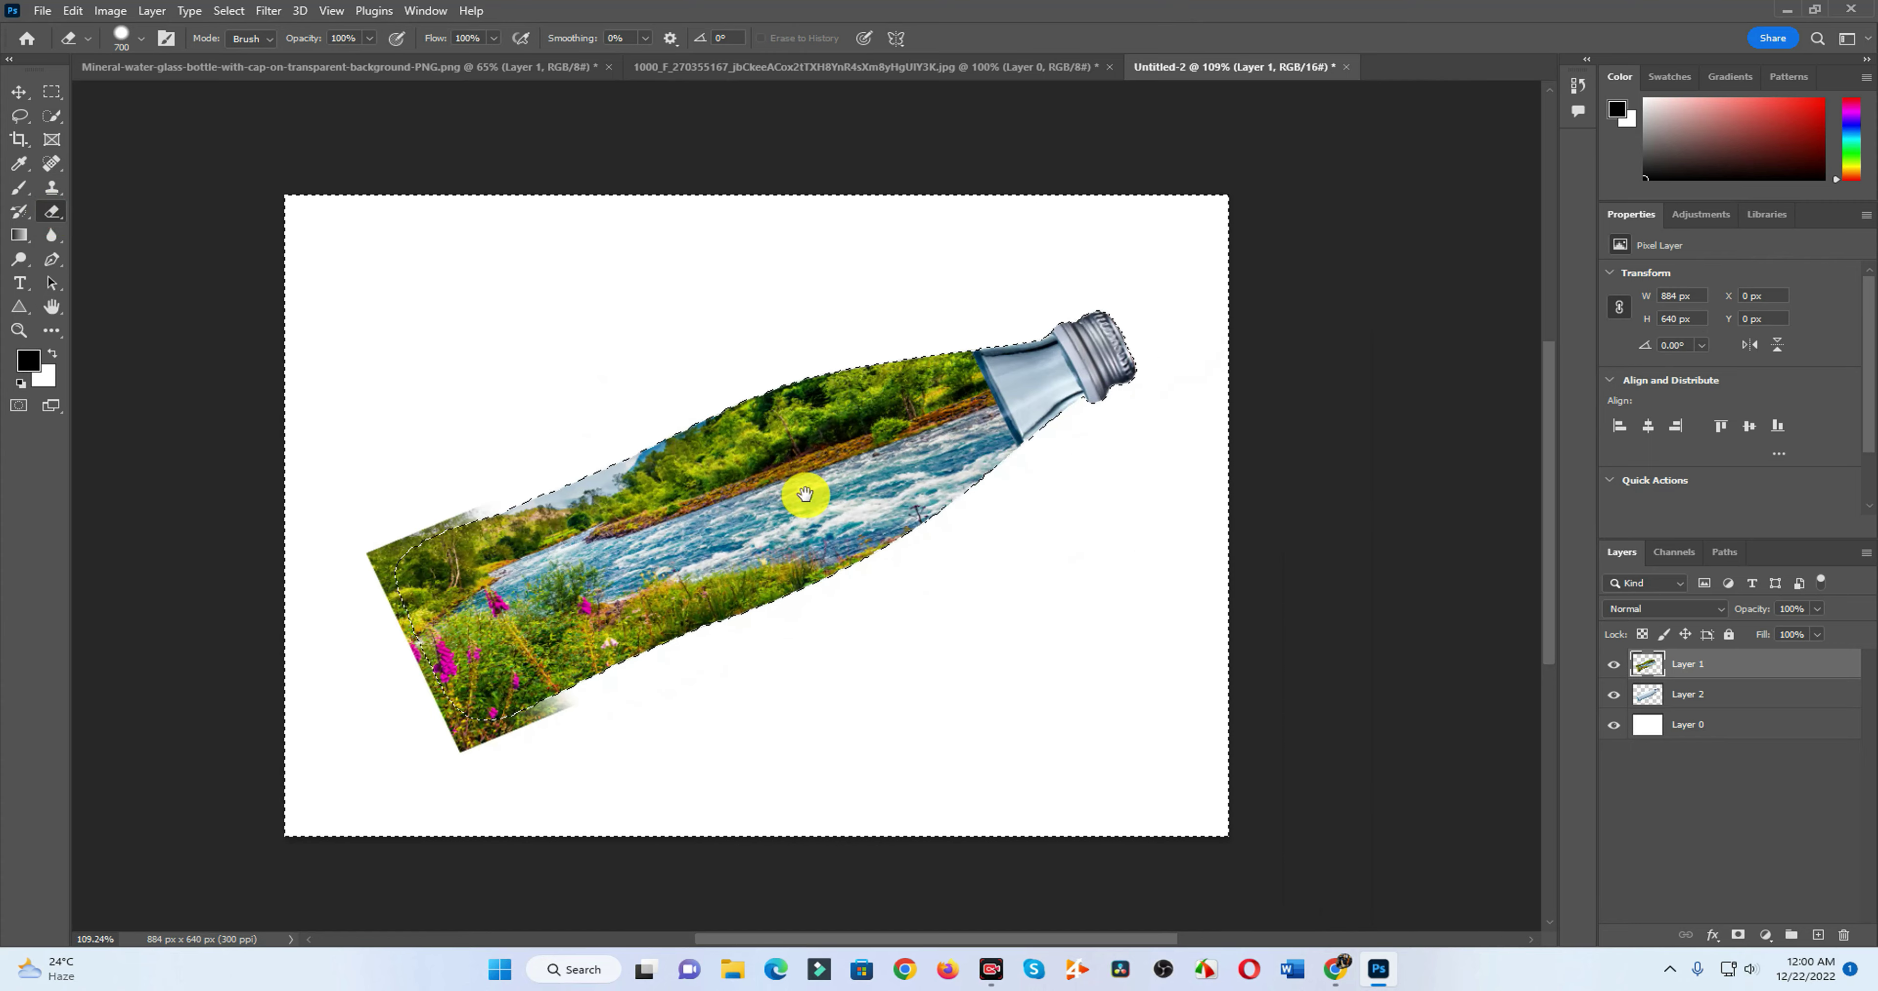
key(bracketleft)
key(bracketleft)
key(bracketleft)
key(bracketleft)
key(bracketleft)
key(bracketleft)
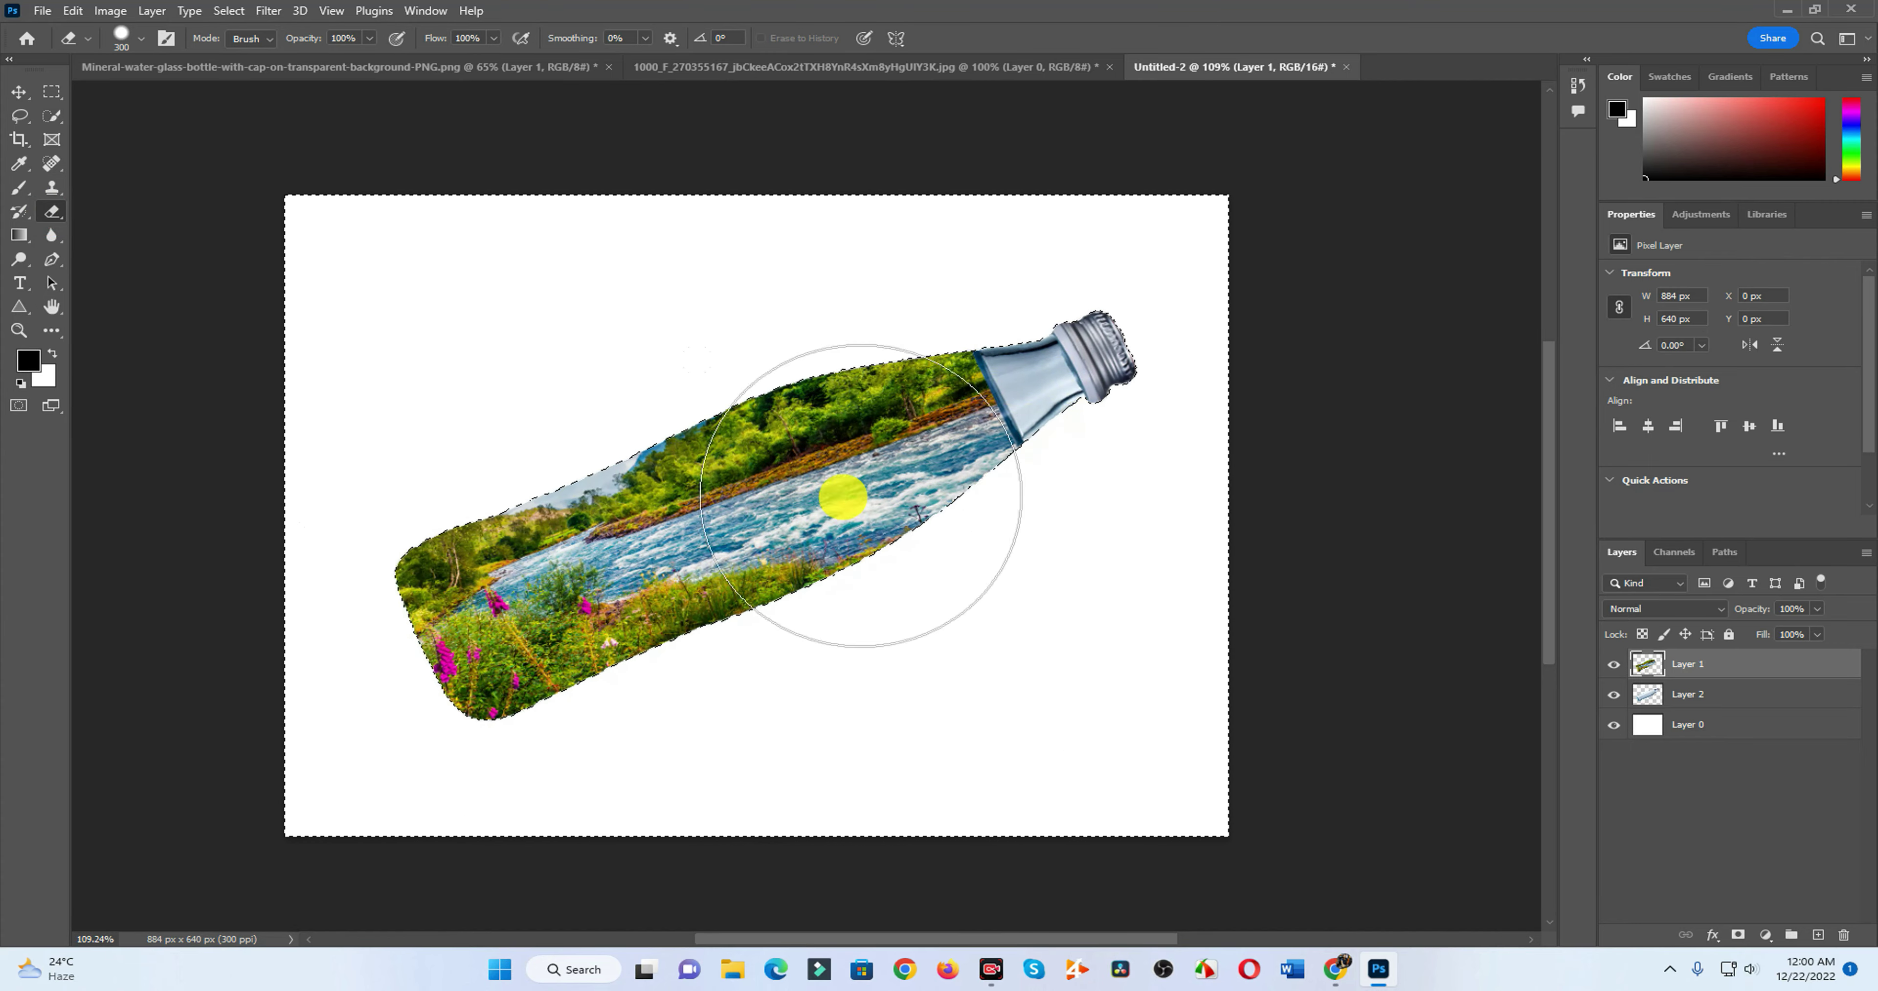
right_click(44, 222)
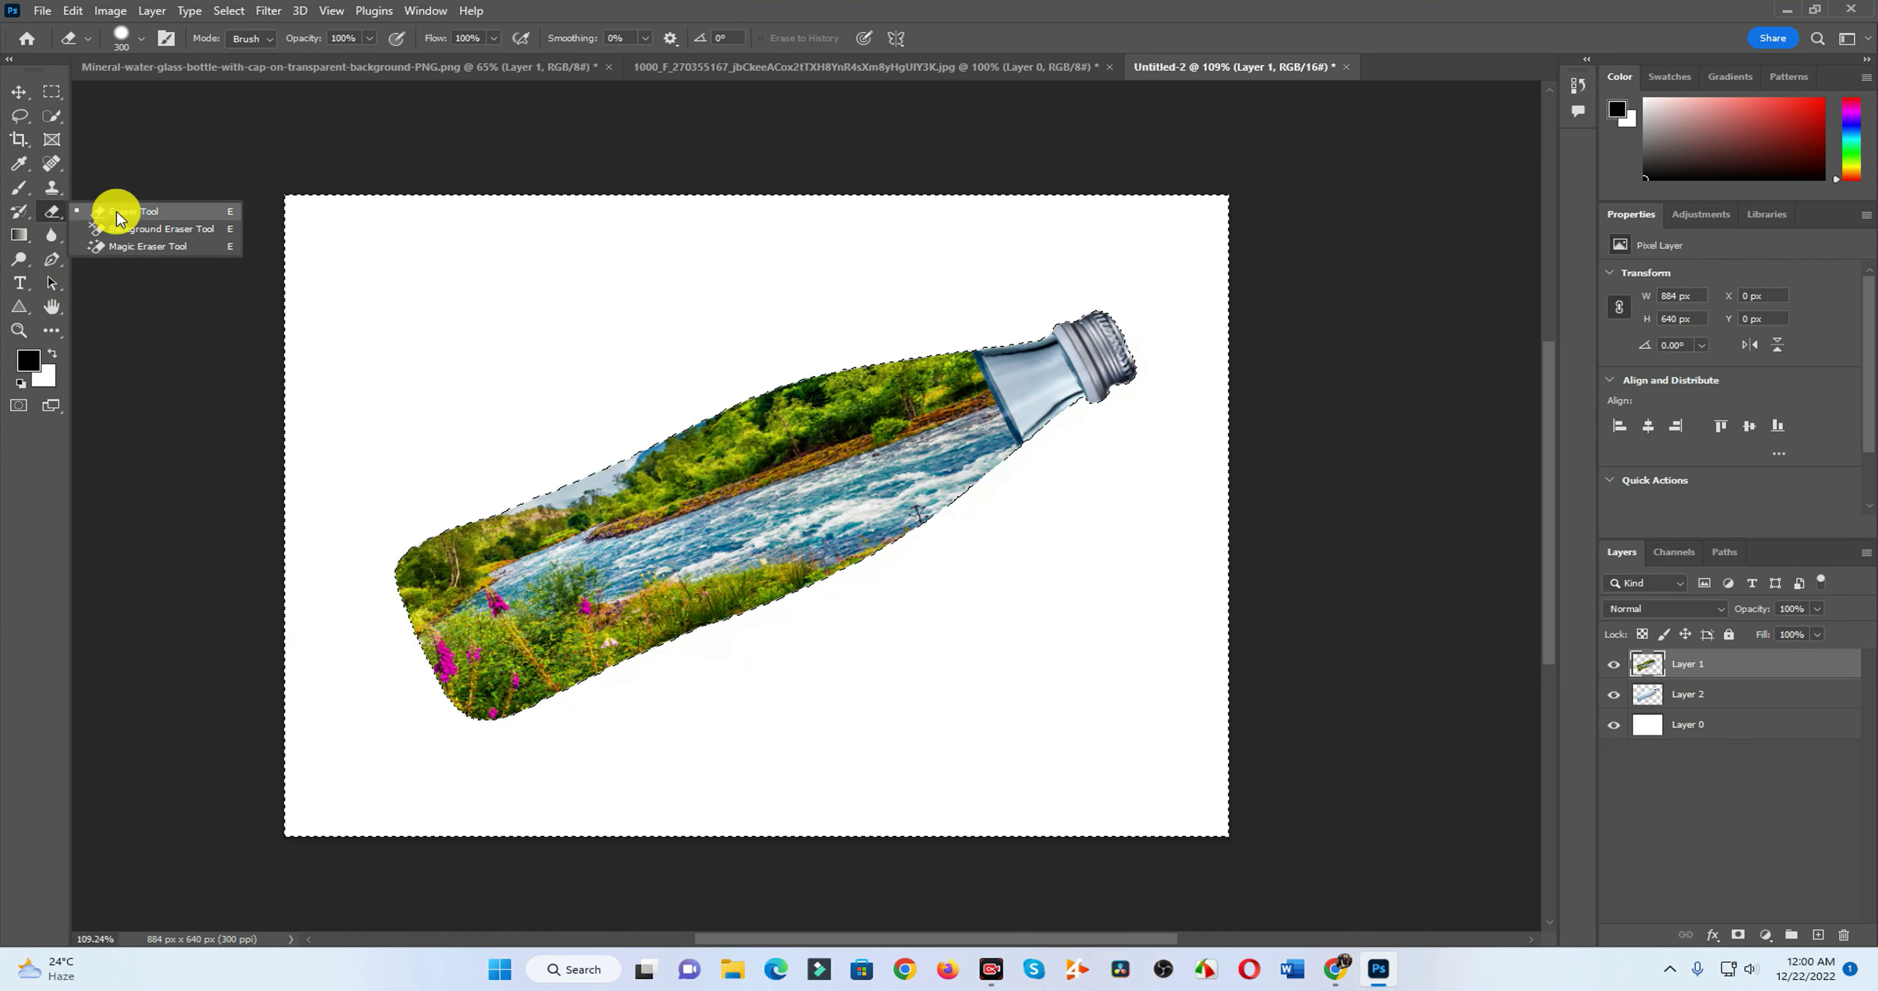
click(19, 91)
key(ctrl+d)
scroll(896, 481, up, 2)
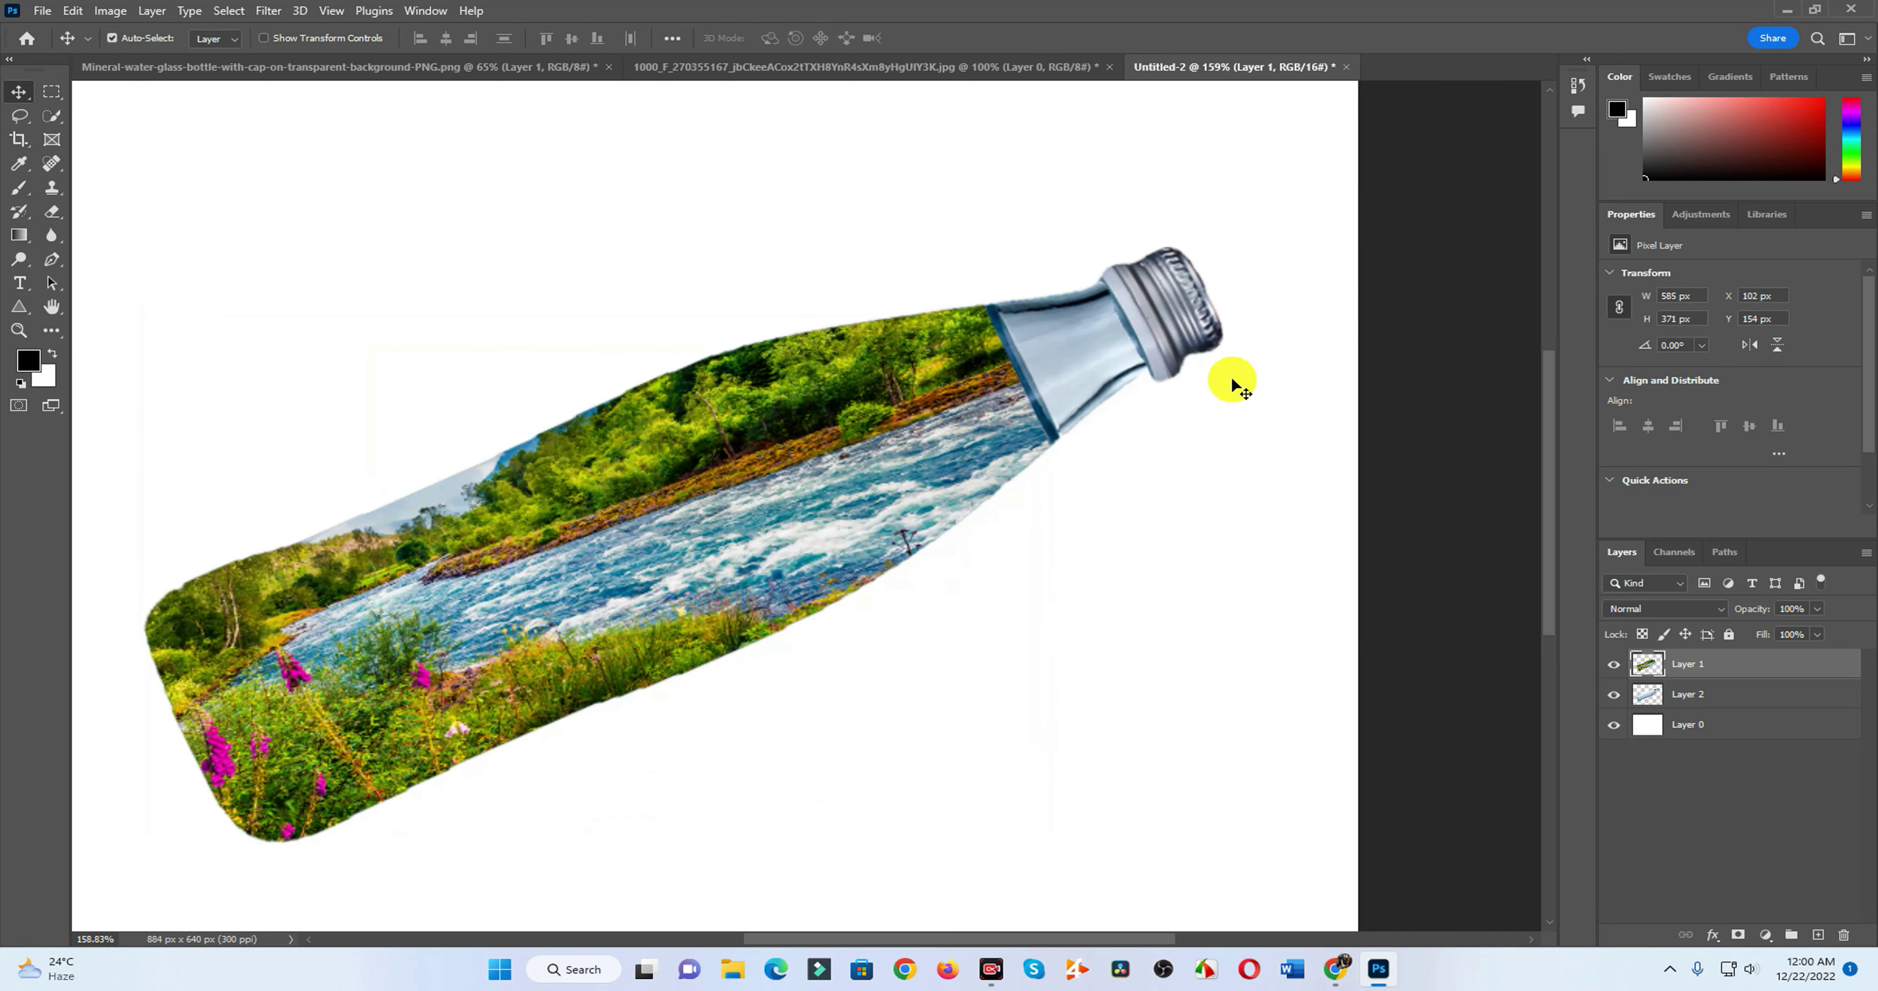
Step: Shrink the landscape slightly from the top, left end and bottom to sit inside the bottle
key(ctrl+t)
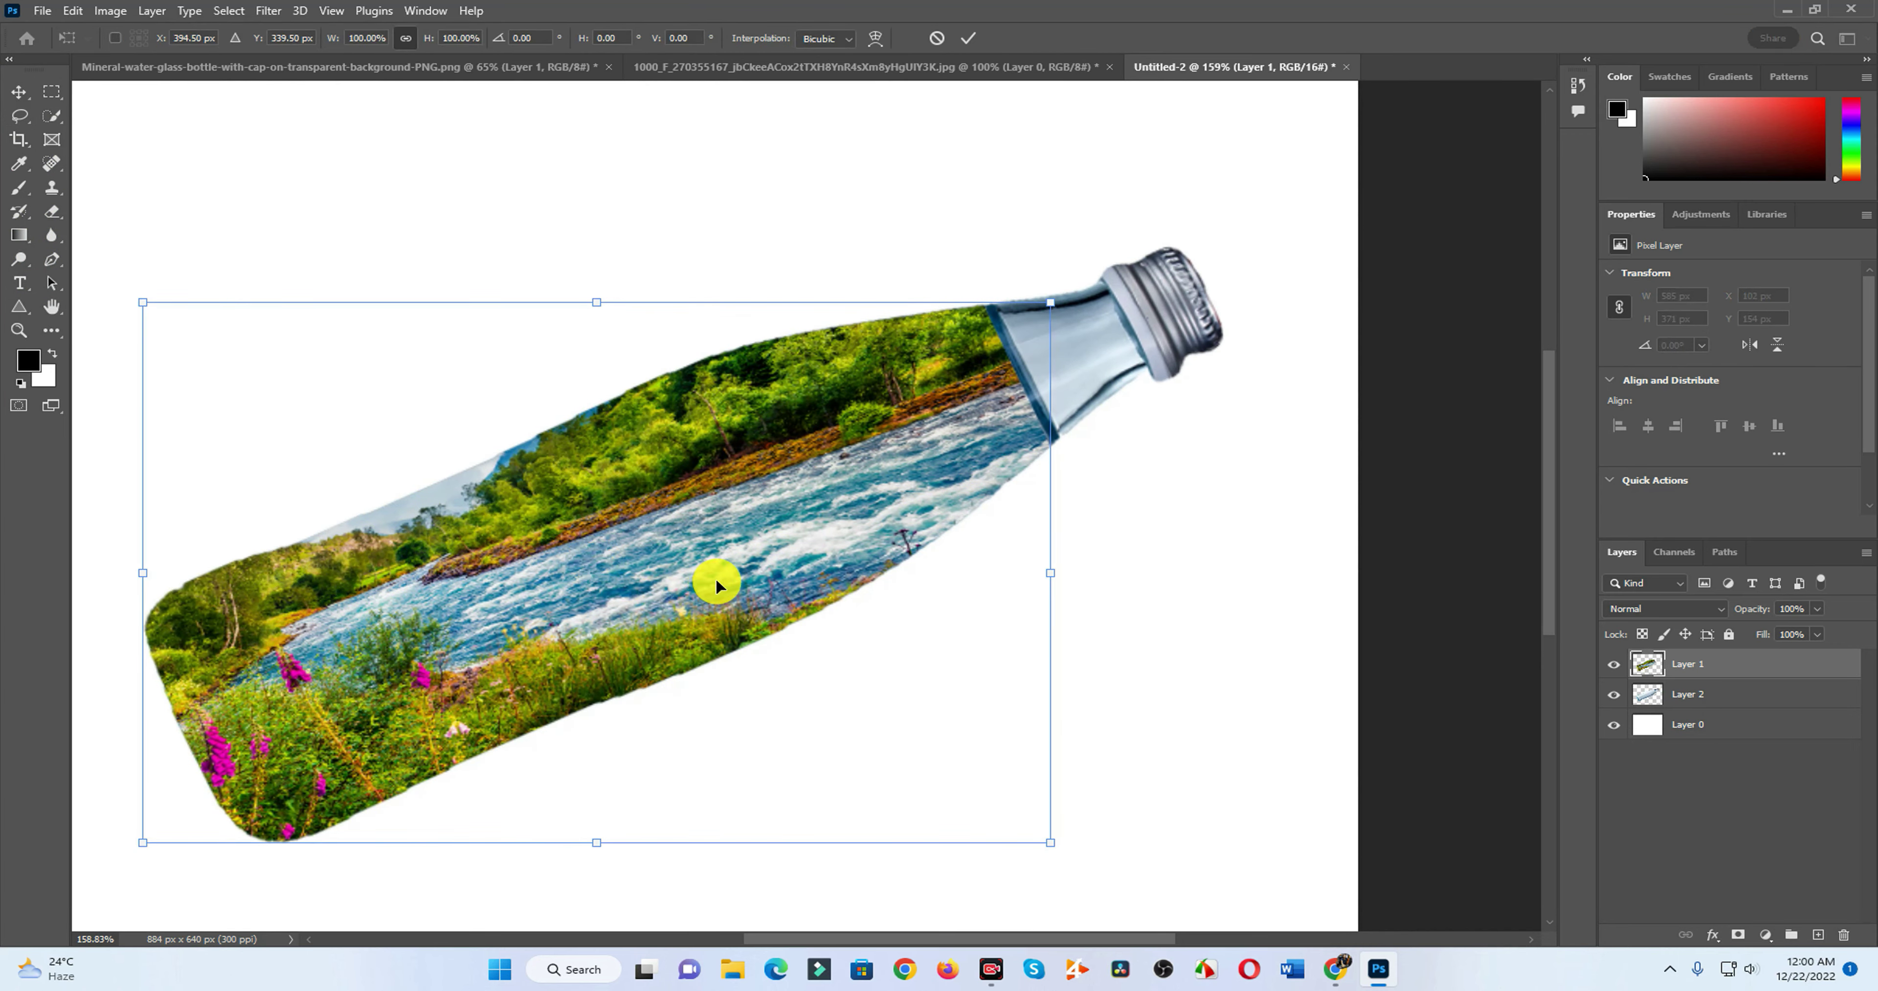
drag(596, 301, 596, 308)
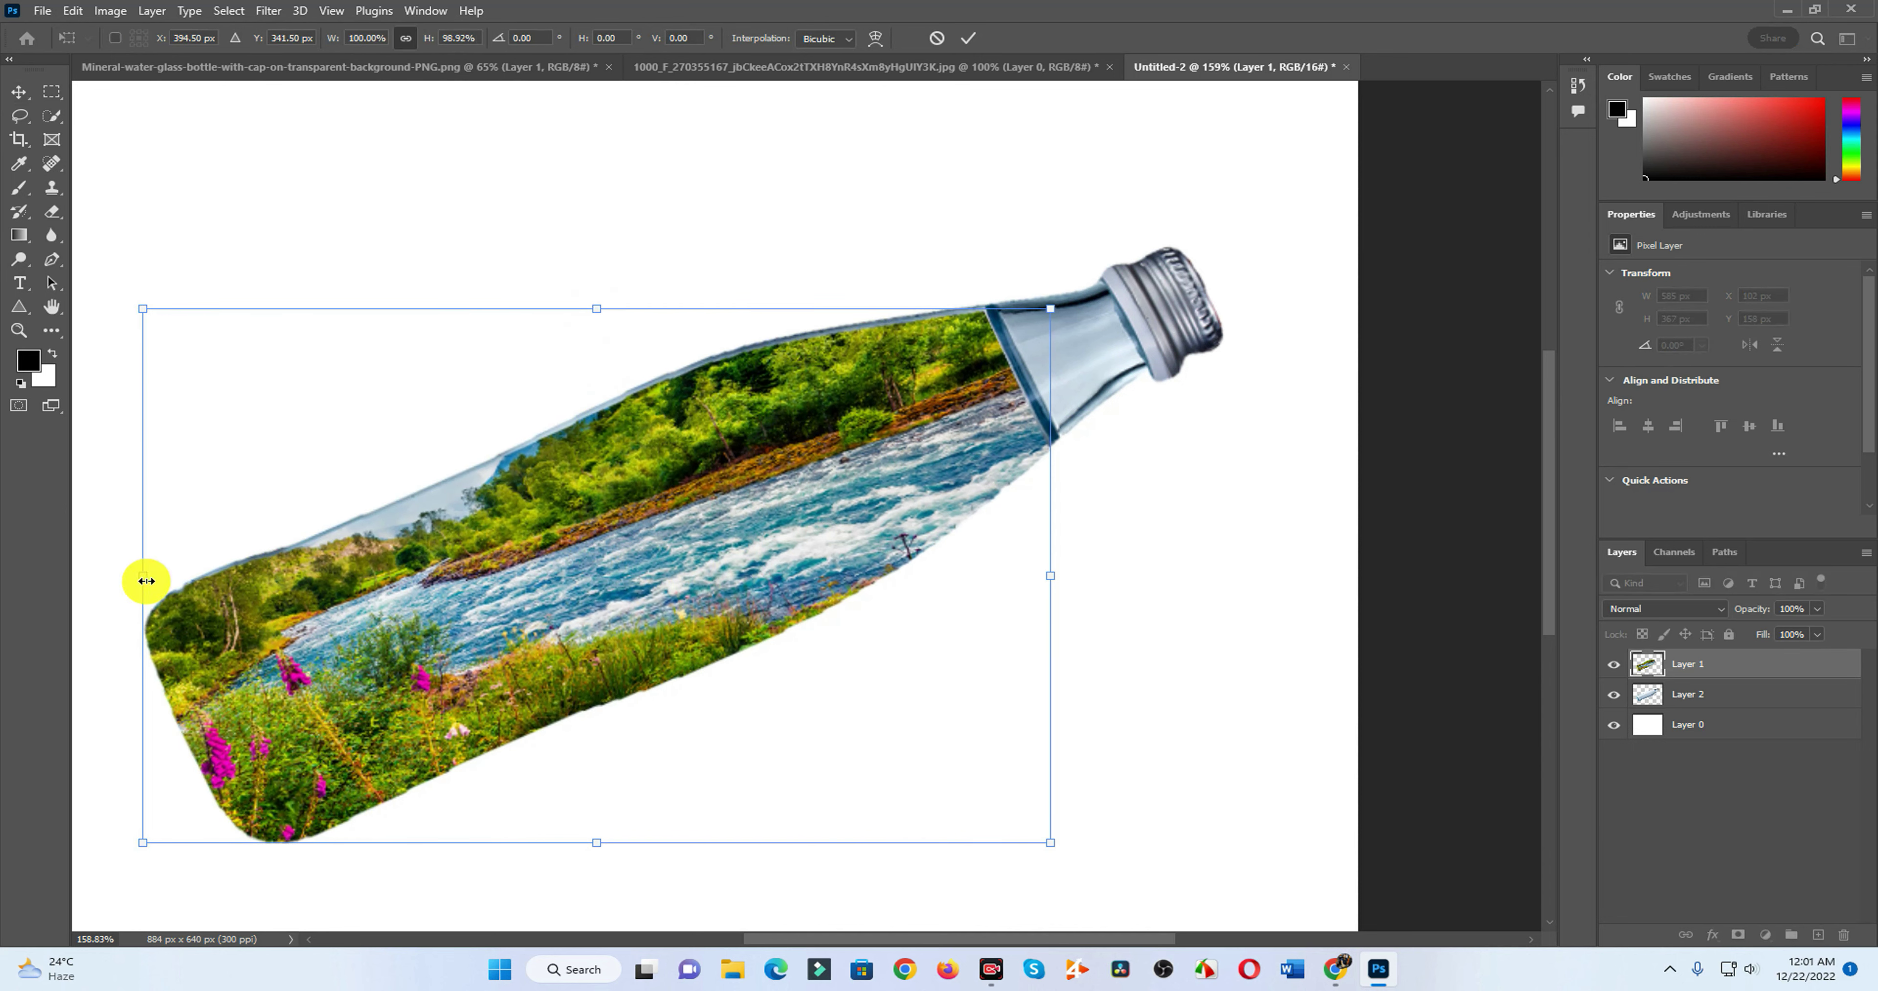
mouse_move(146, 580)
mouse_down()
mouse_move(153, 511)
mouse_move(92, 501)
mouse_up()
scroll(92, 501, down, 4)
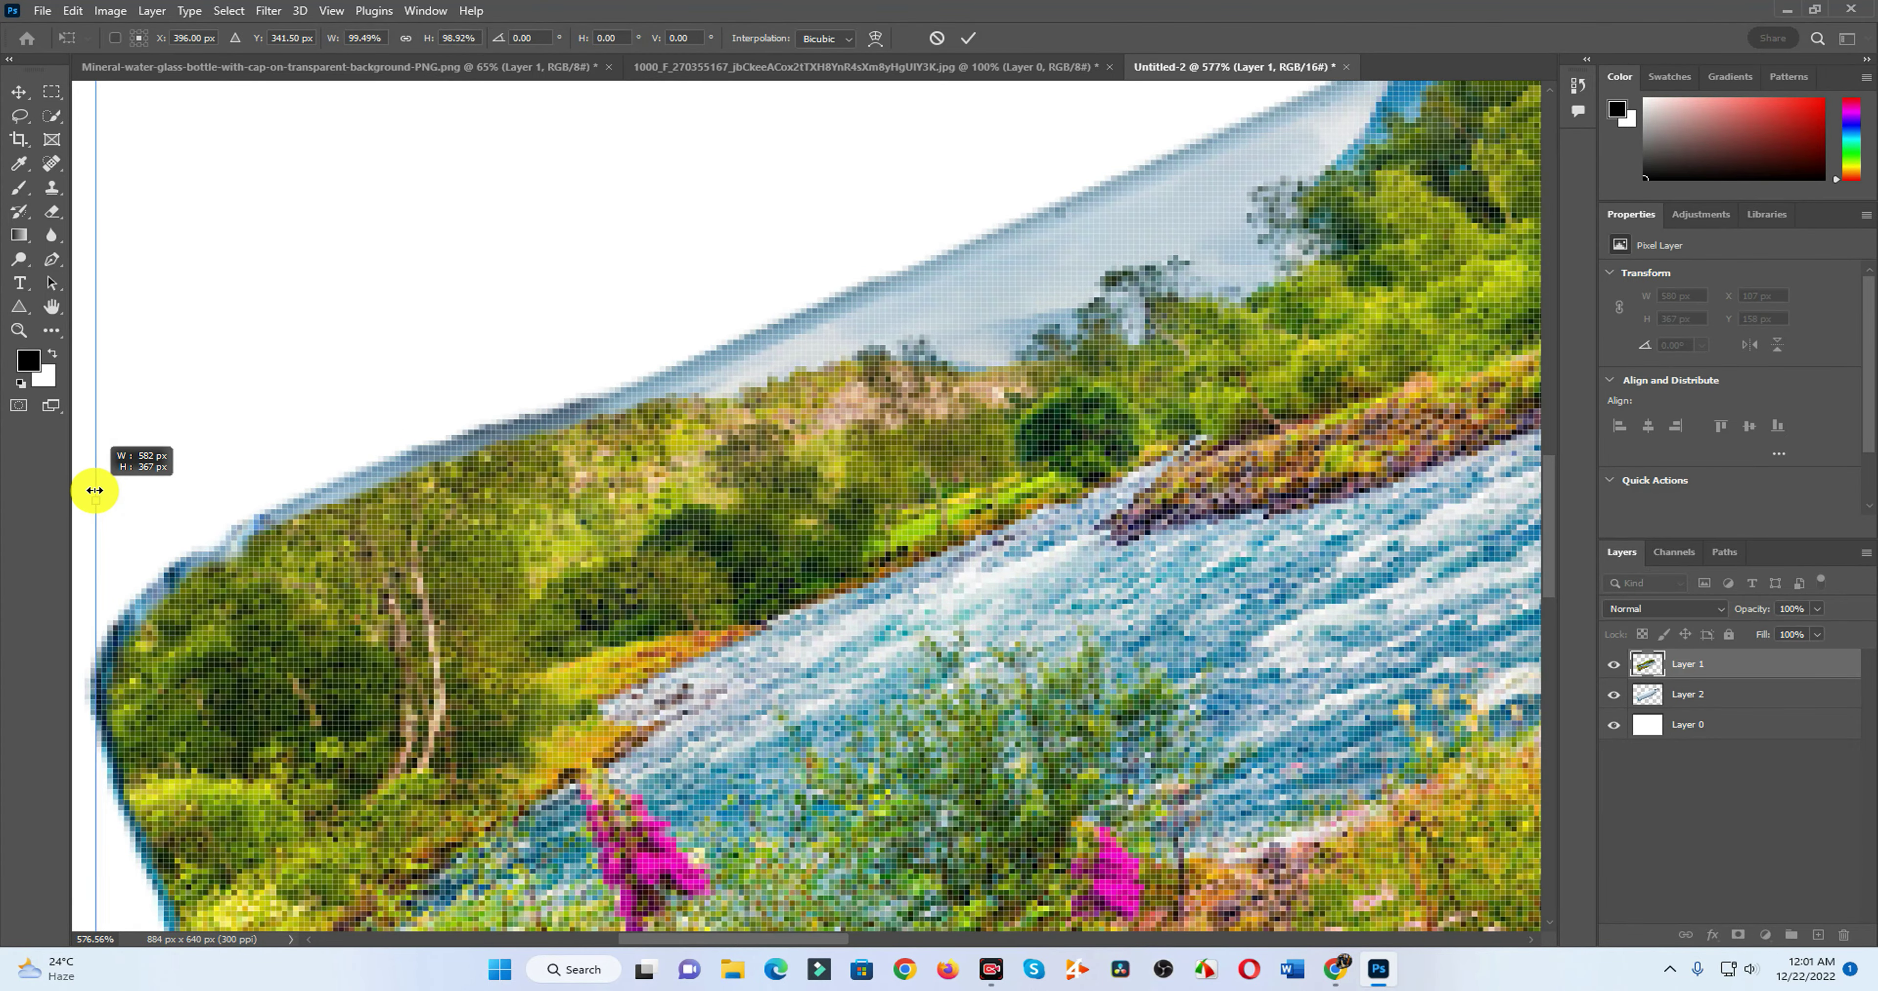
scroll(796, 619, down, 2)
drag(1262, 630, 1133, 587)
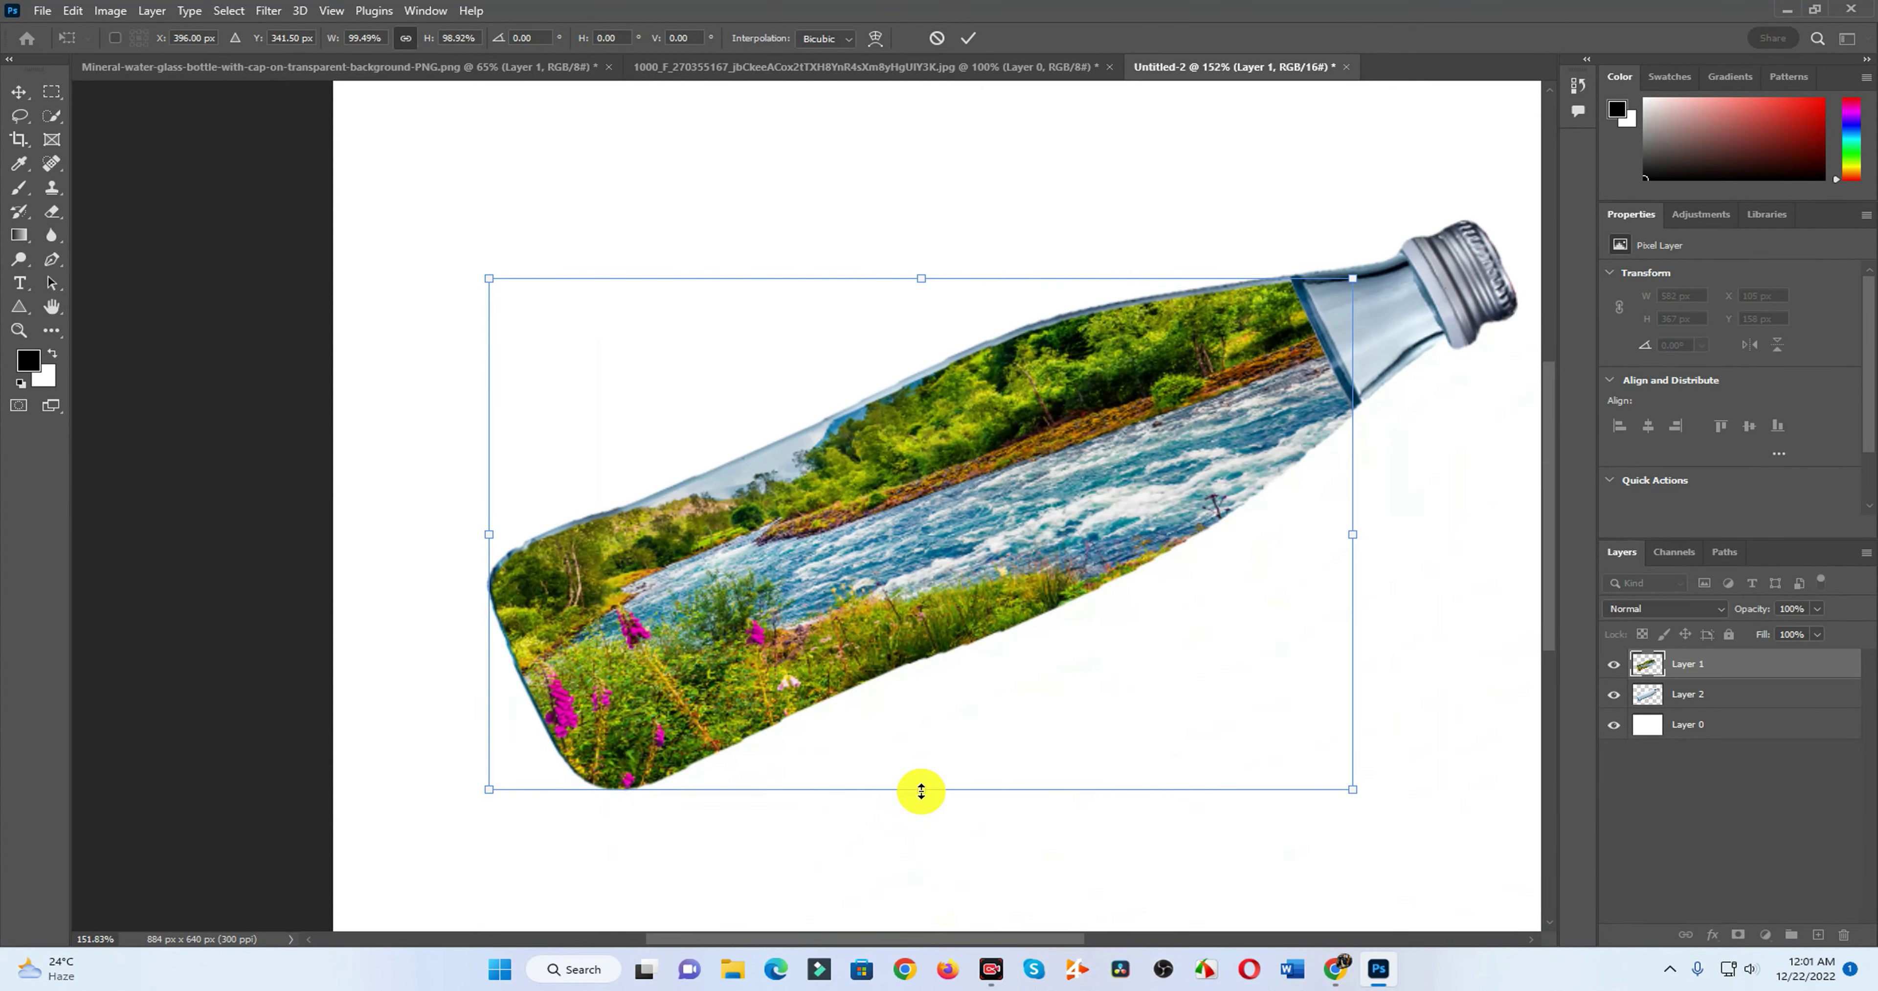
drag(921, 792, 918, 781)
drag(517, 506, 634, 550)
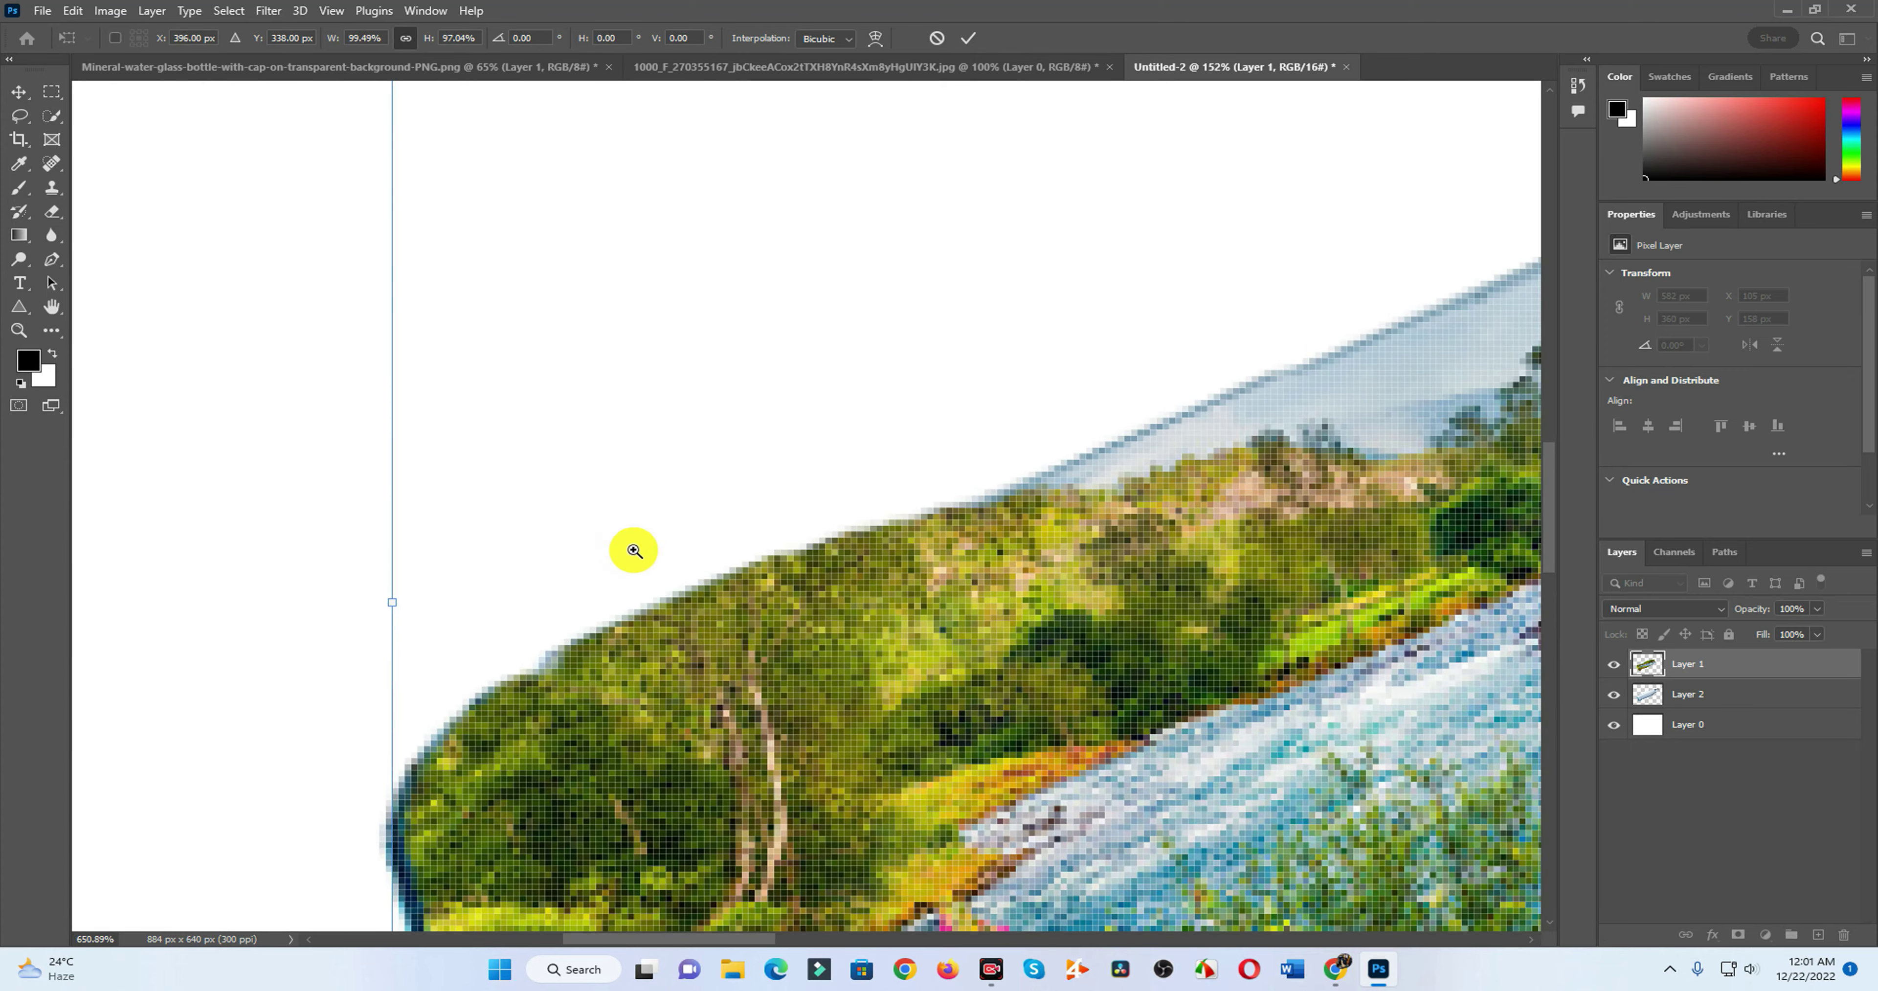
drag(397, 602, 403, 602)
Step: Set the landscape to Multiply blending and commit the small resize
scroll(1186, 430, down, 5)
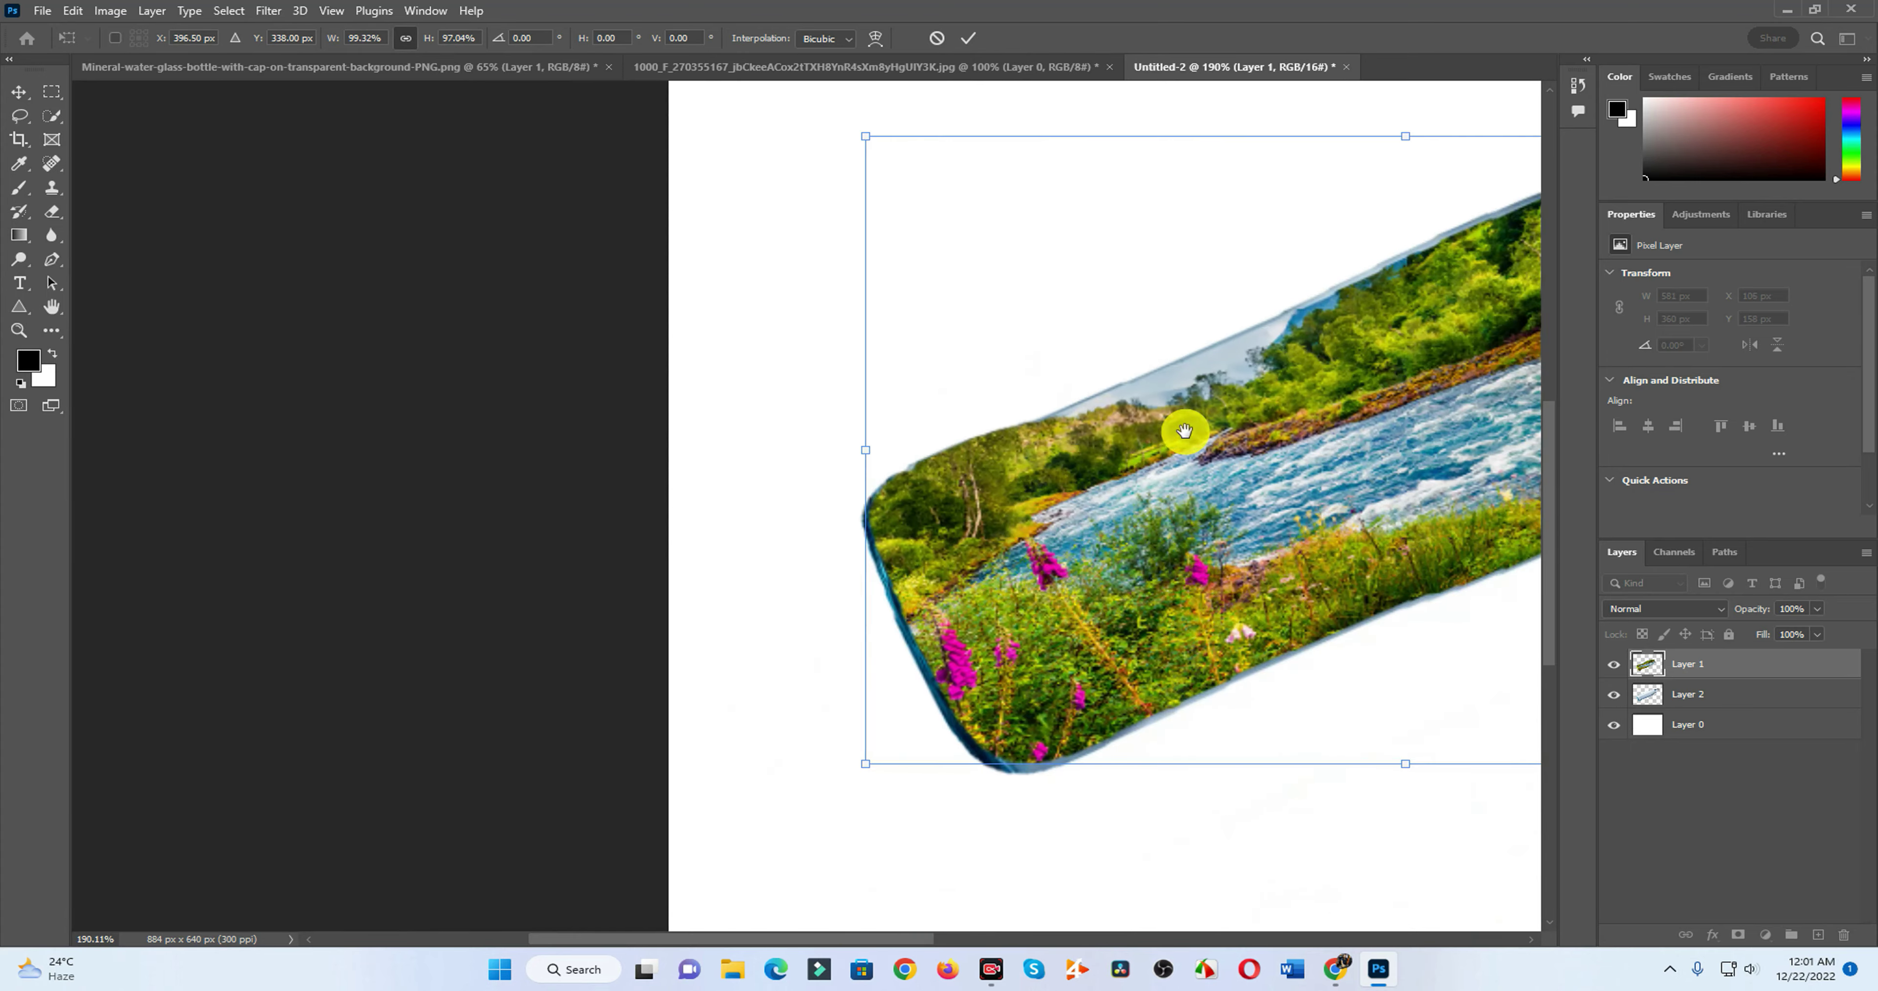
scroll(925, 591, up, 2)
scroll(925, 592, down, 2)
drag(1089, 374, 1089, 378)
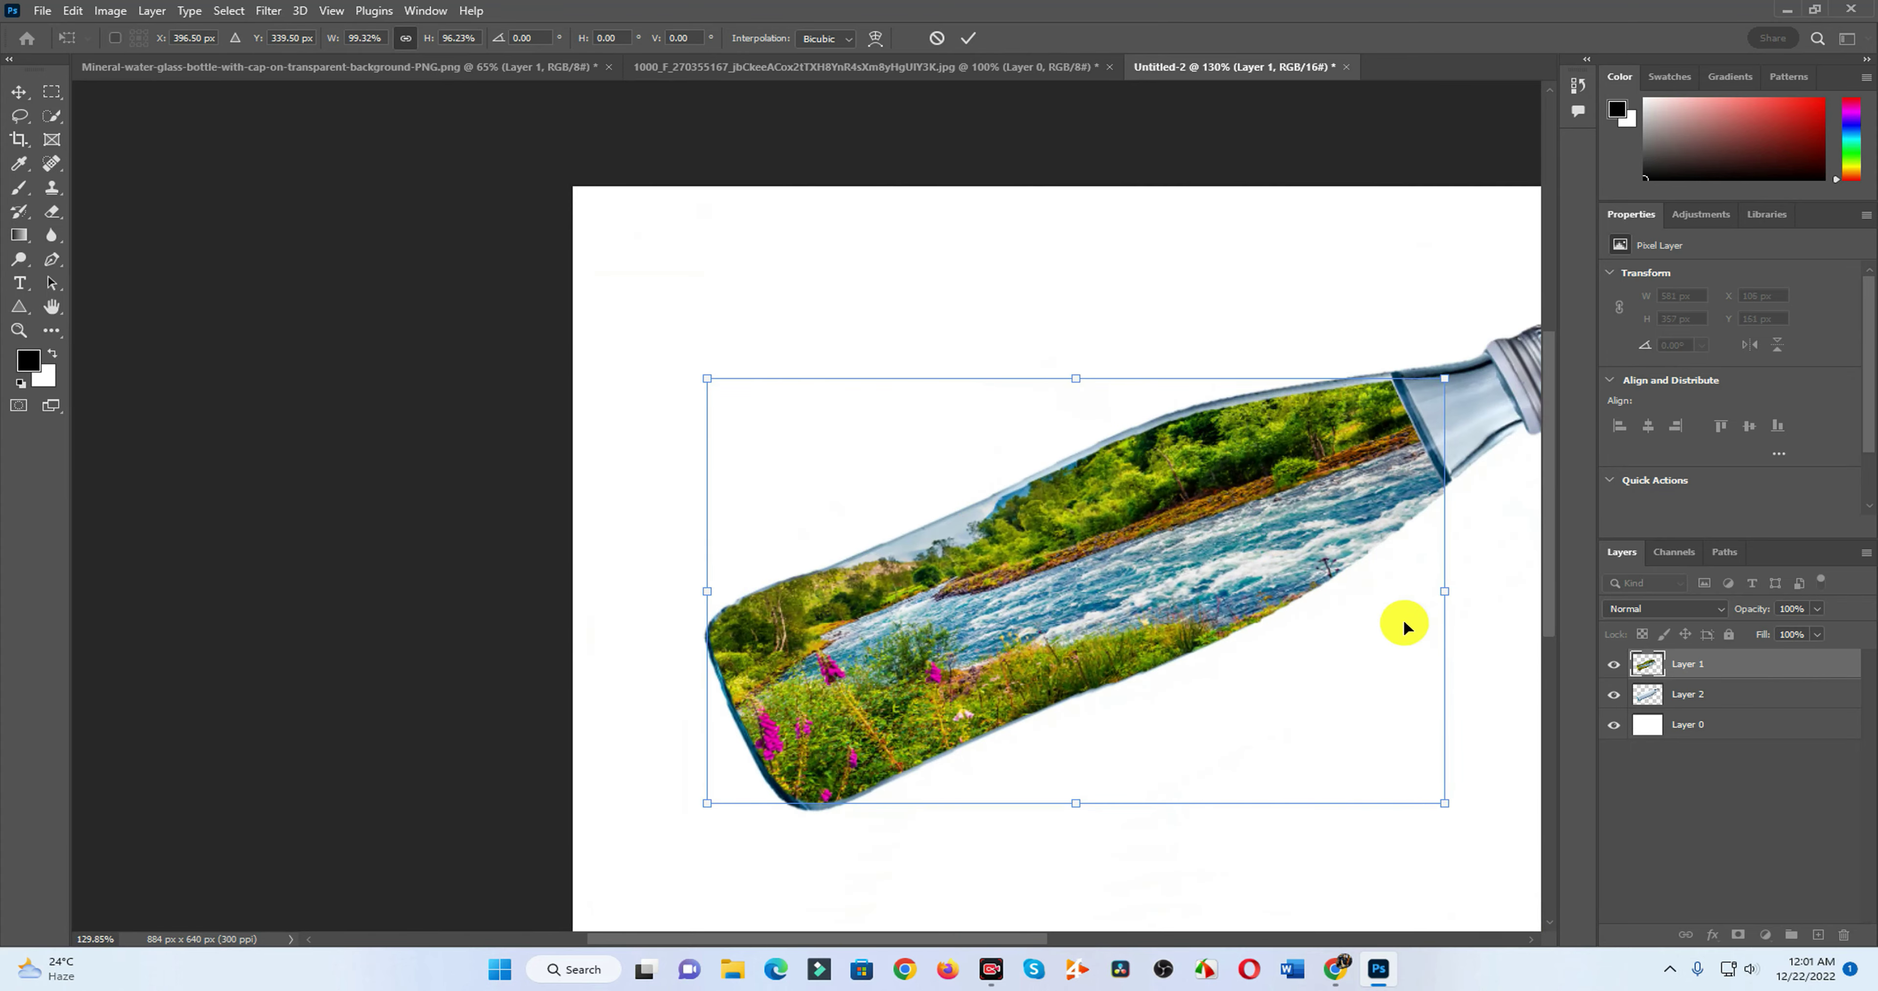
click(1704, 610)
click(1643, 565)
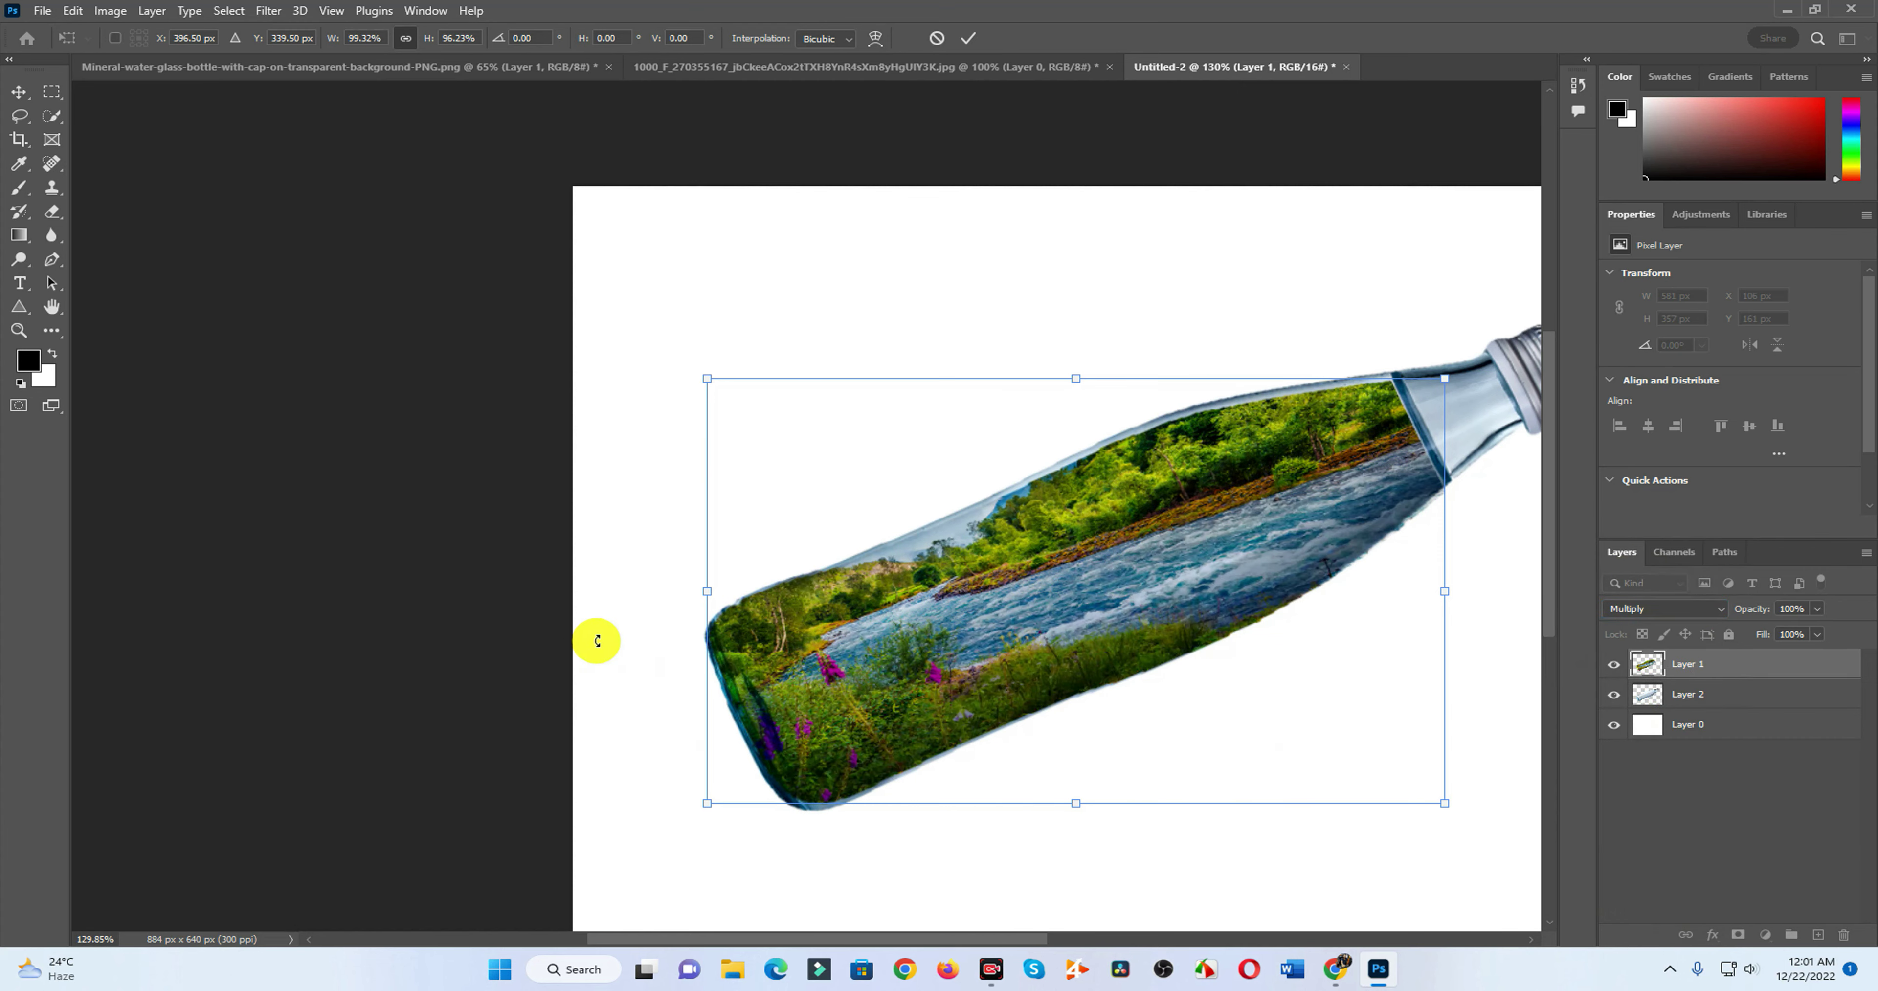
scroll(1298, 375, up, 2)
scroll(1094, 386, up, 1)
drag(975, 391, 975, 385)
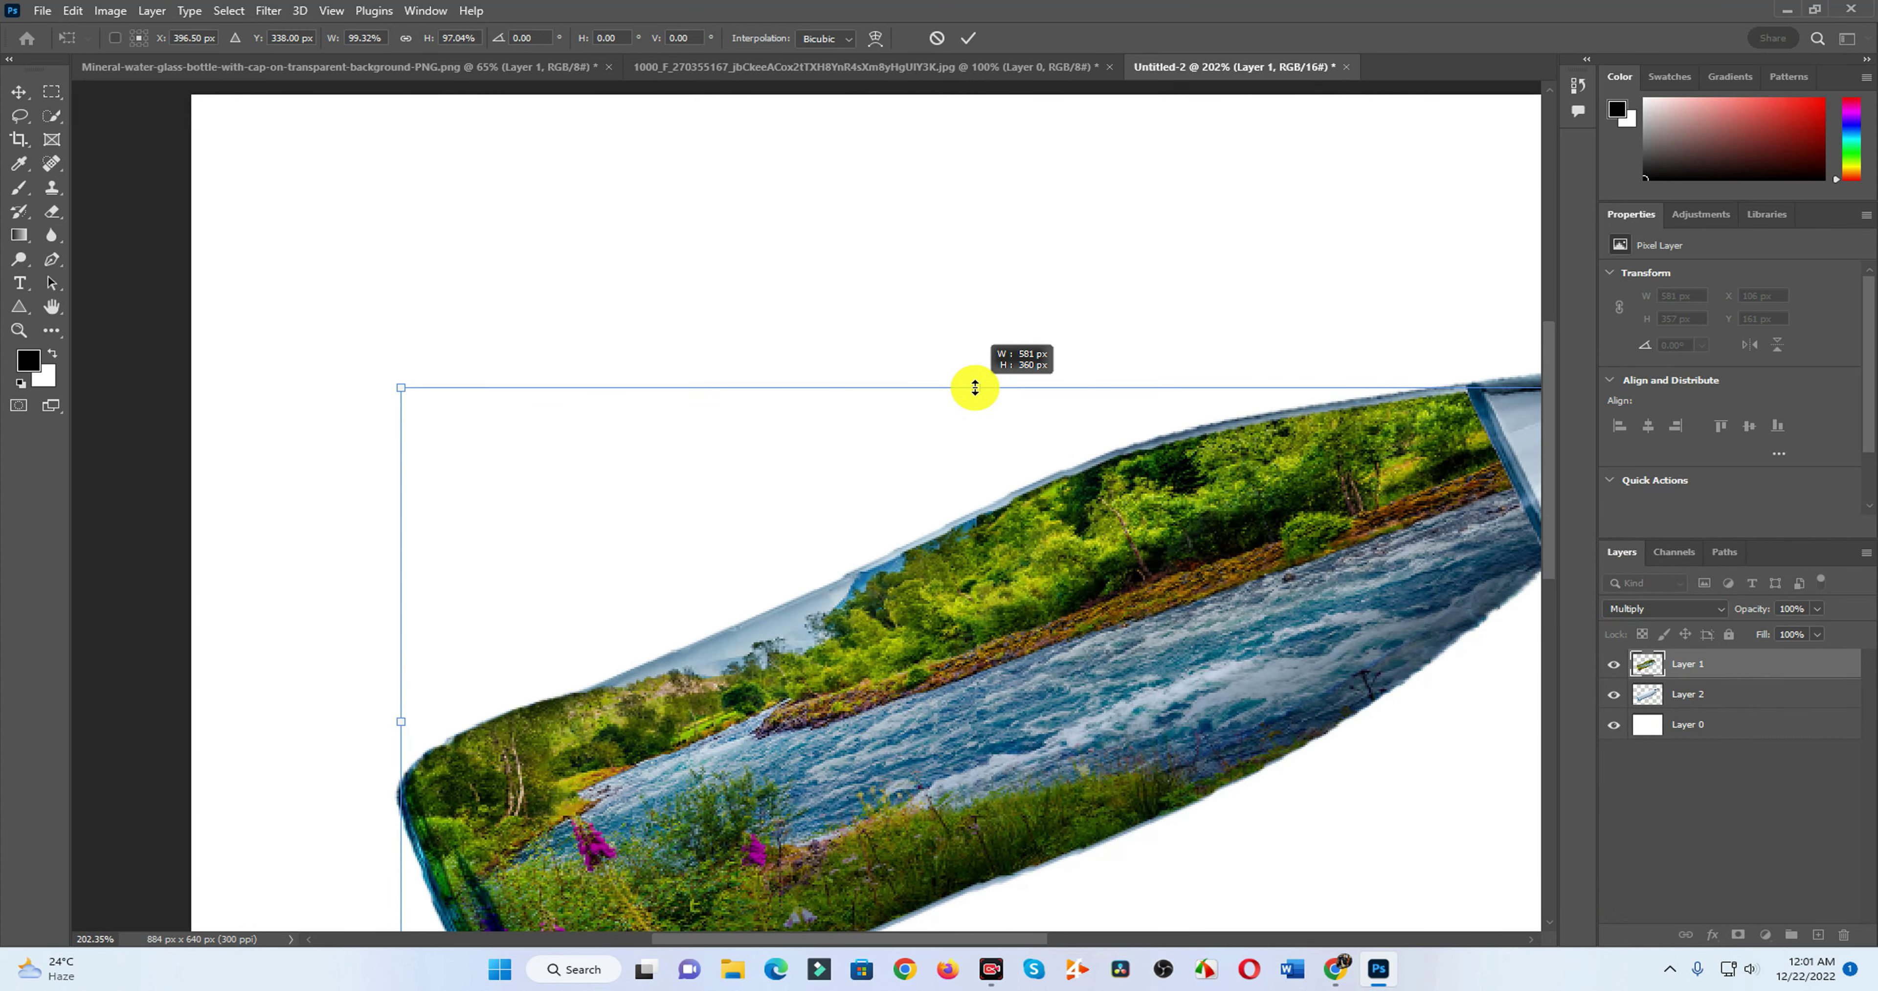
click(16, 95)
scroll(1167, 554, down, 5)
scroll(1013, 583, up, 2)
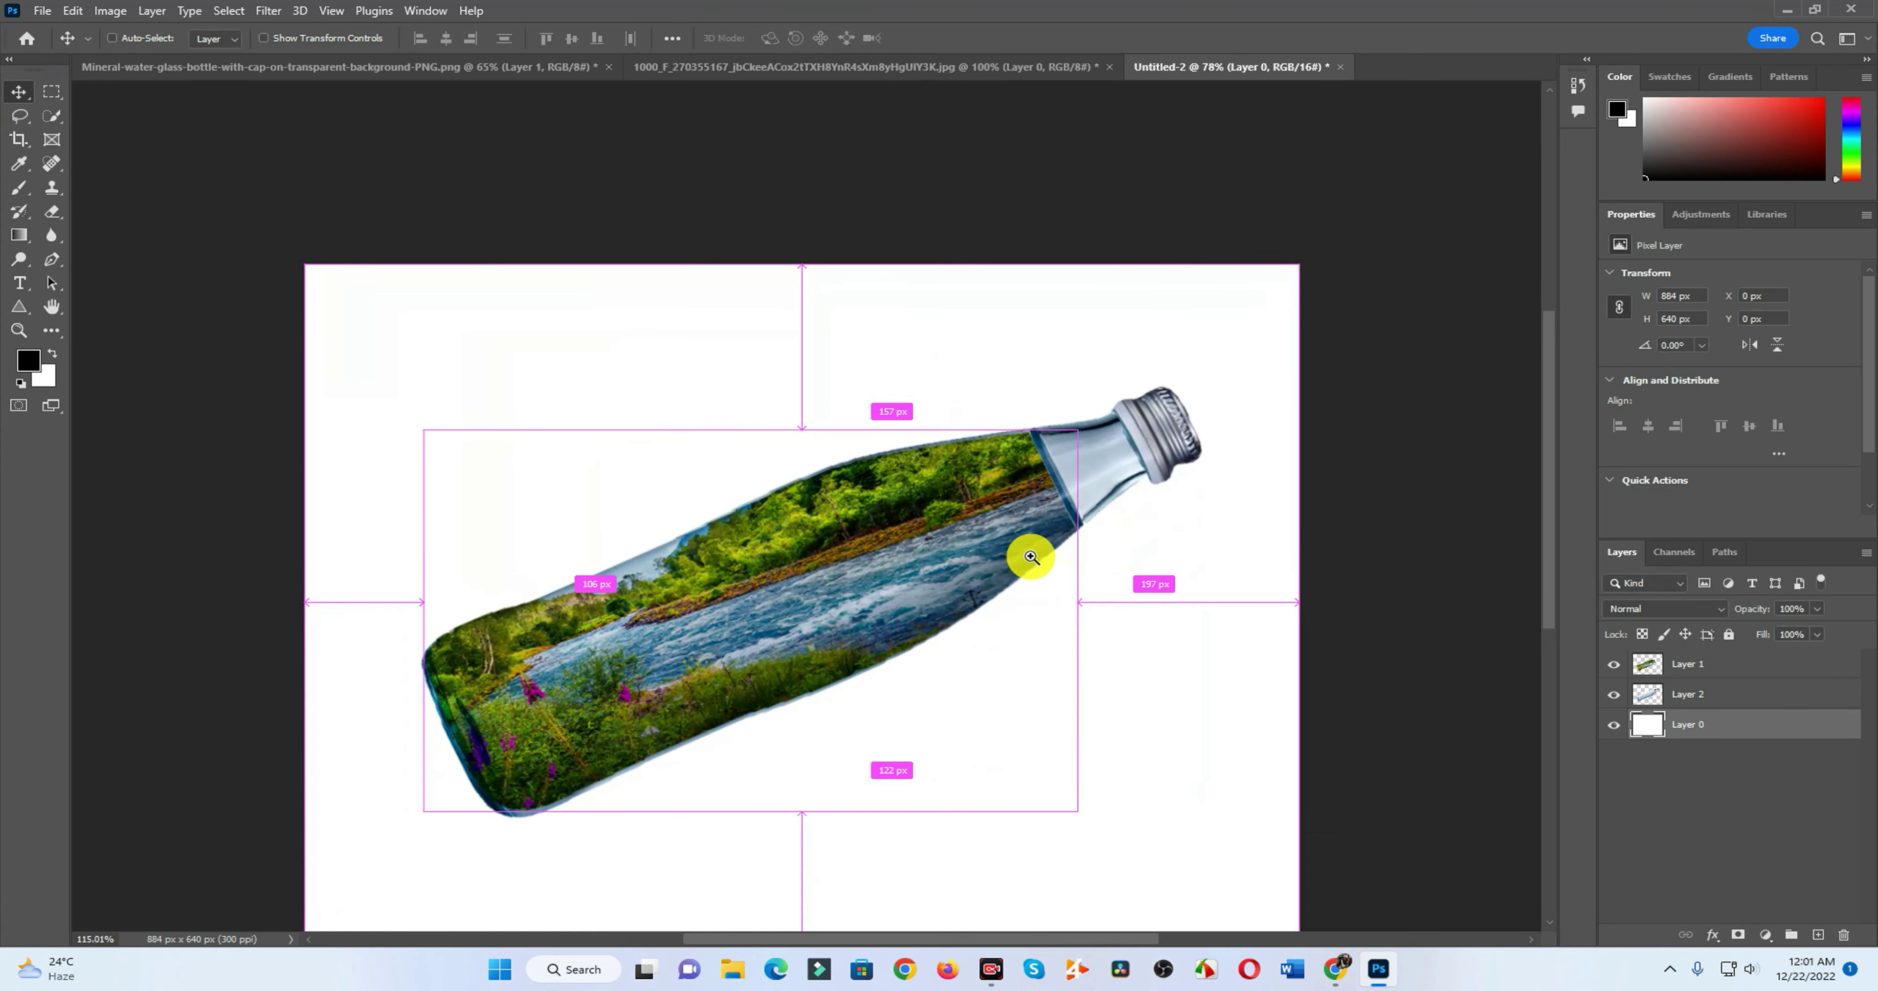
scroll(960, 536, up, 3)
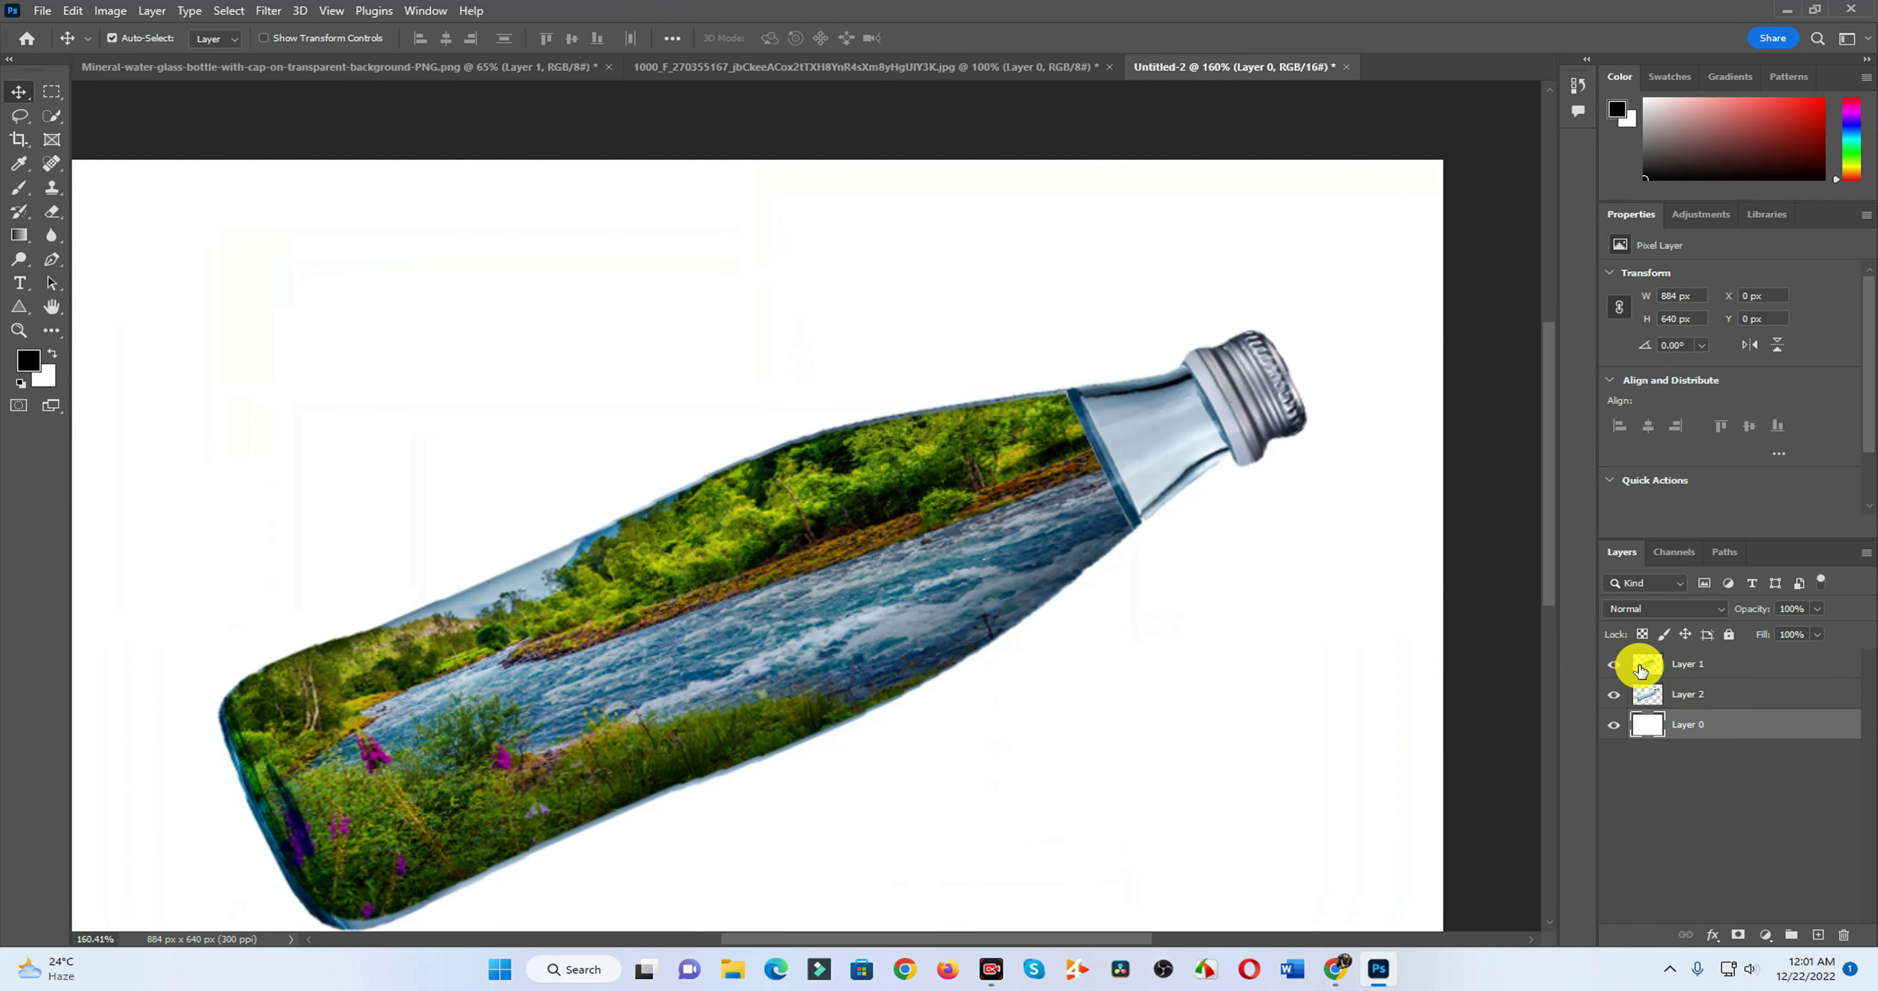
Step: Reselect the landscape layer, cancel Curves unchanged, and open the Image adjustments menu
click(1639, 669)
key(ctrl+m)
click(1758, 294)
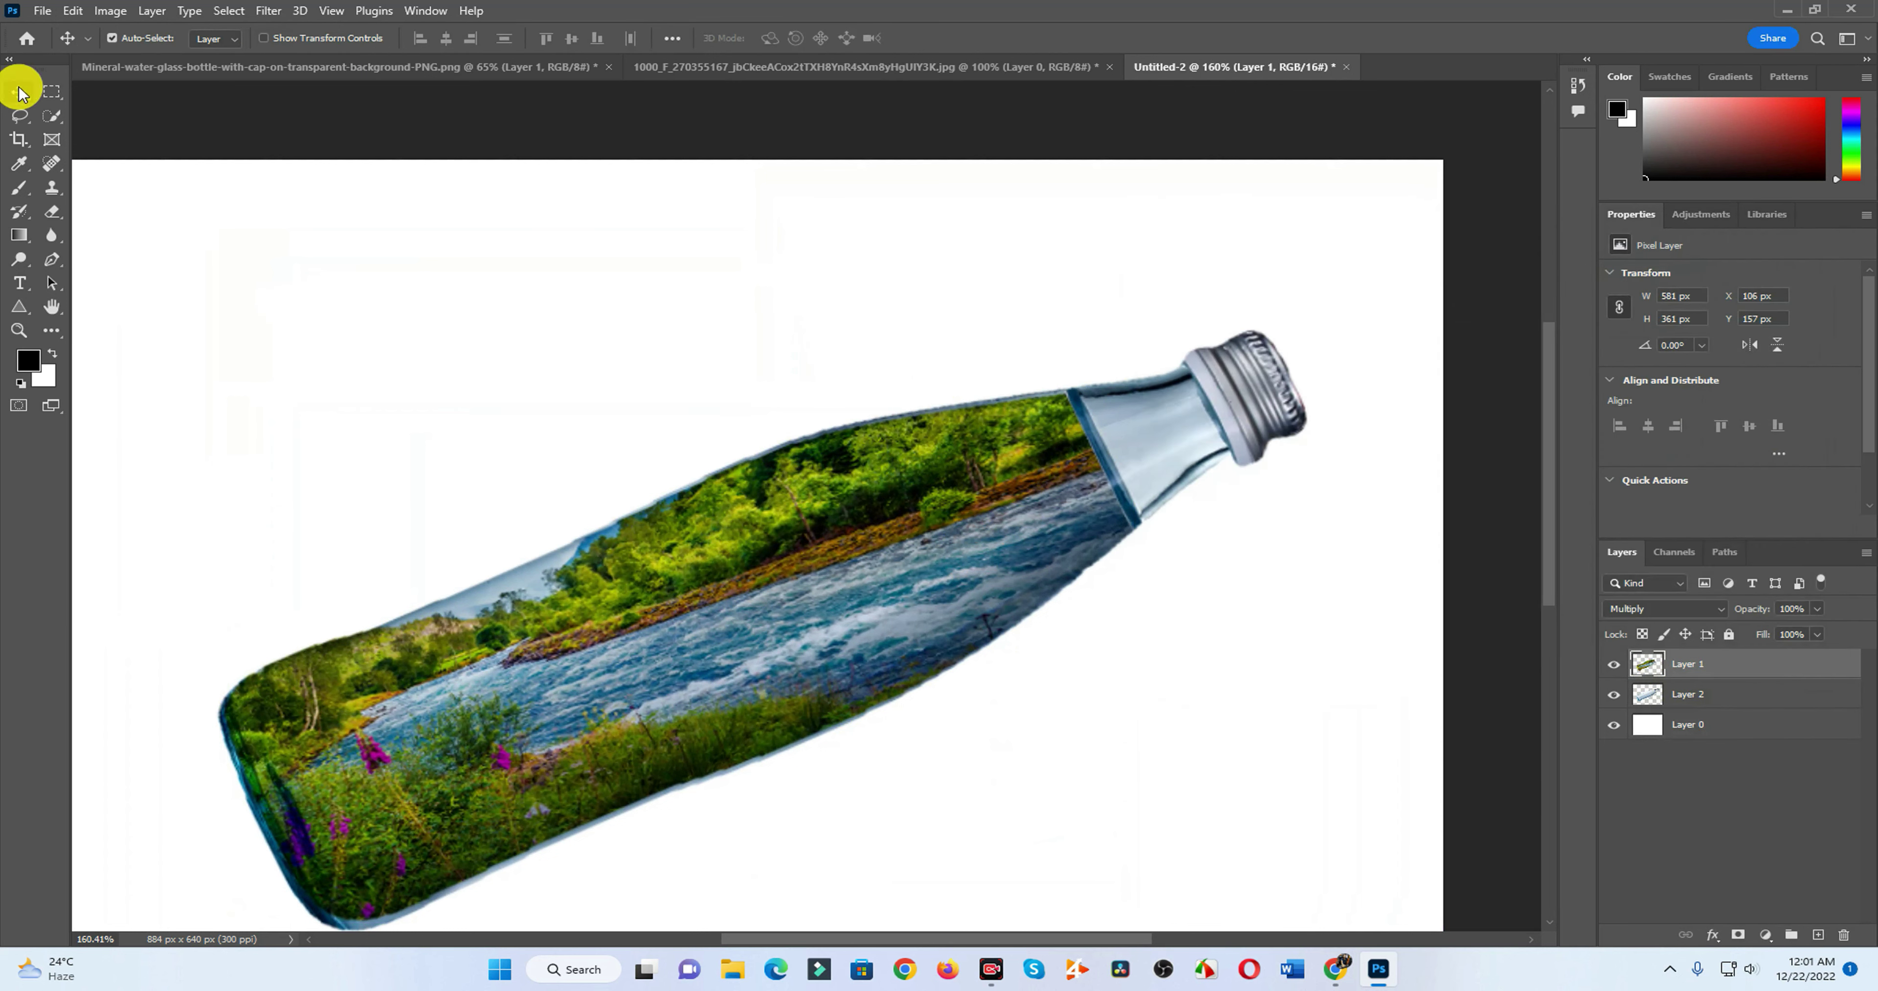
click(110, 10)
Step: Apply Levels with RGB midtones 1.46 and Green midtones 1.31, then fit the canvas in view
click(356, 88)
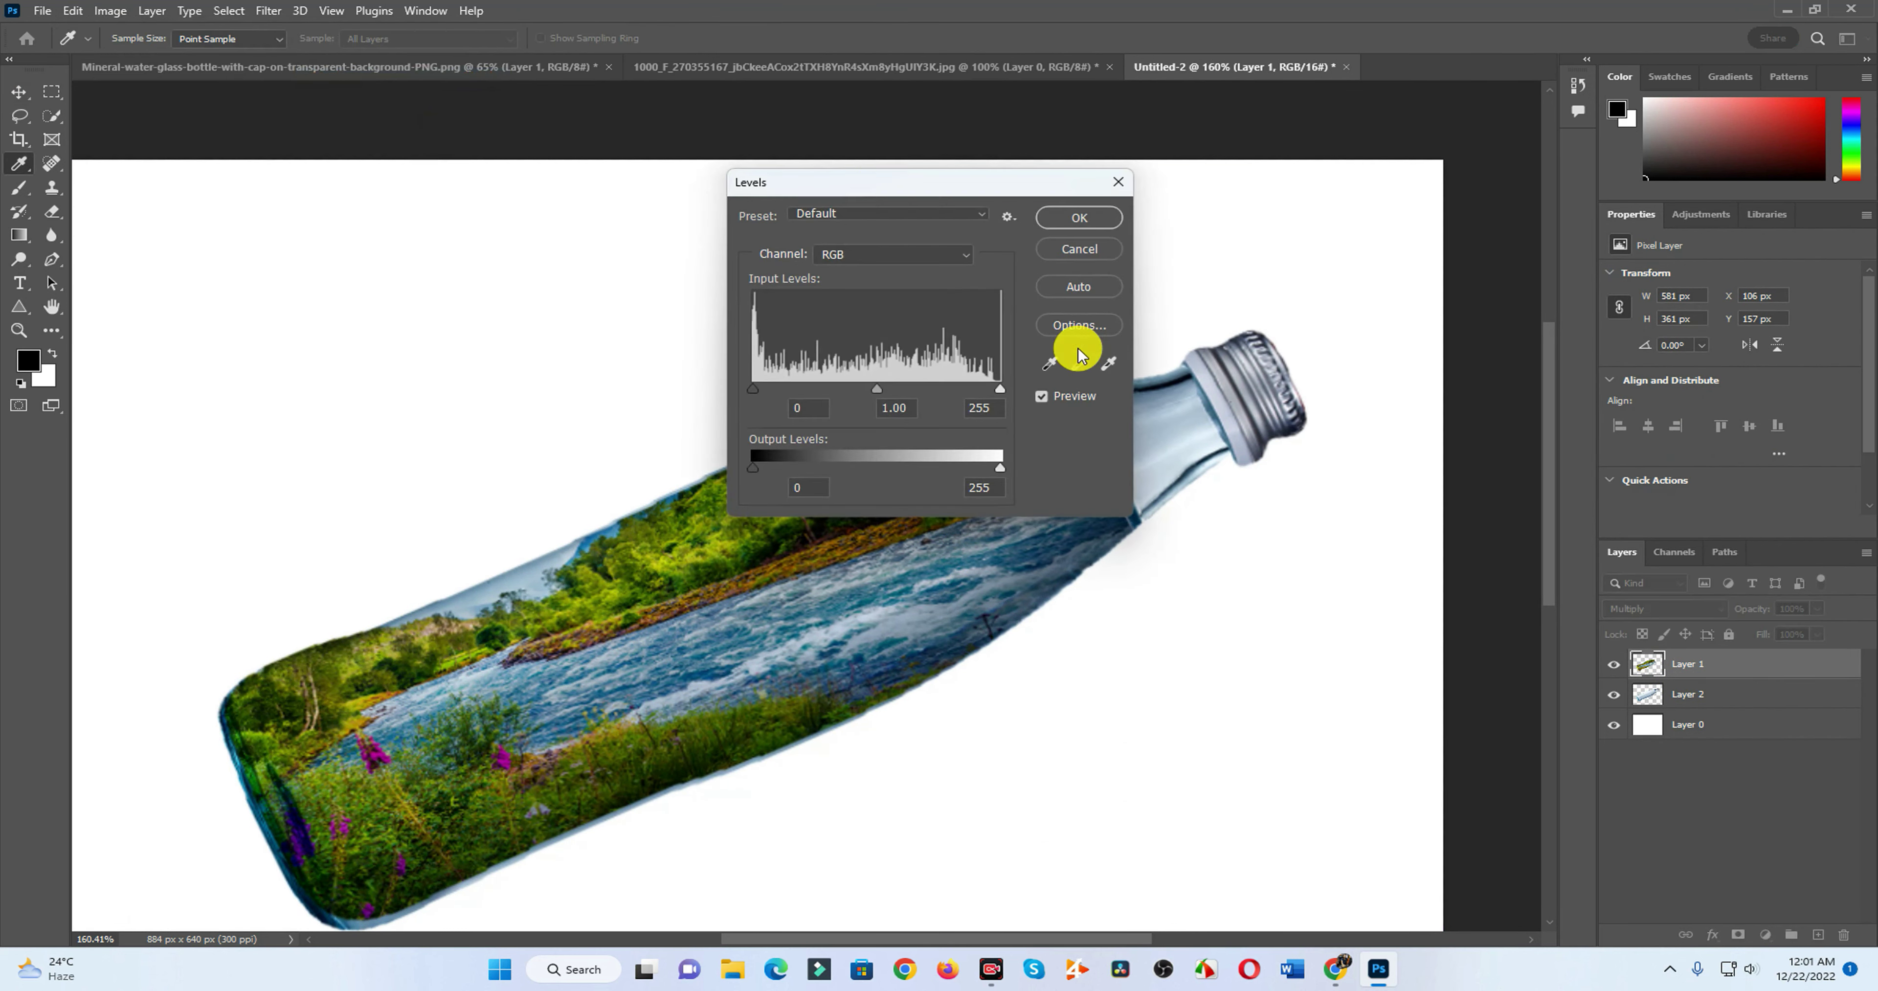
drag(901, 208, 1345, 212)
mouse_move(1329, 412)
mouse_down()
mouse_move(1229, 413)
mouse_move(1248, 415)
mouse_up()
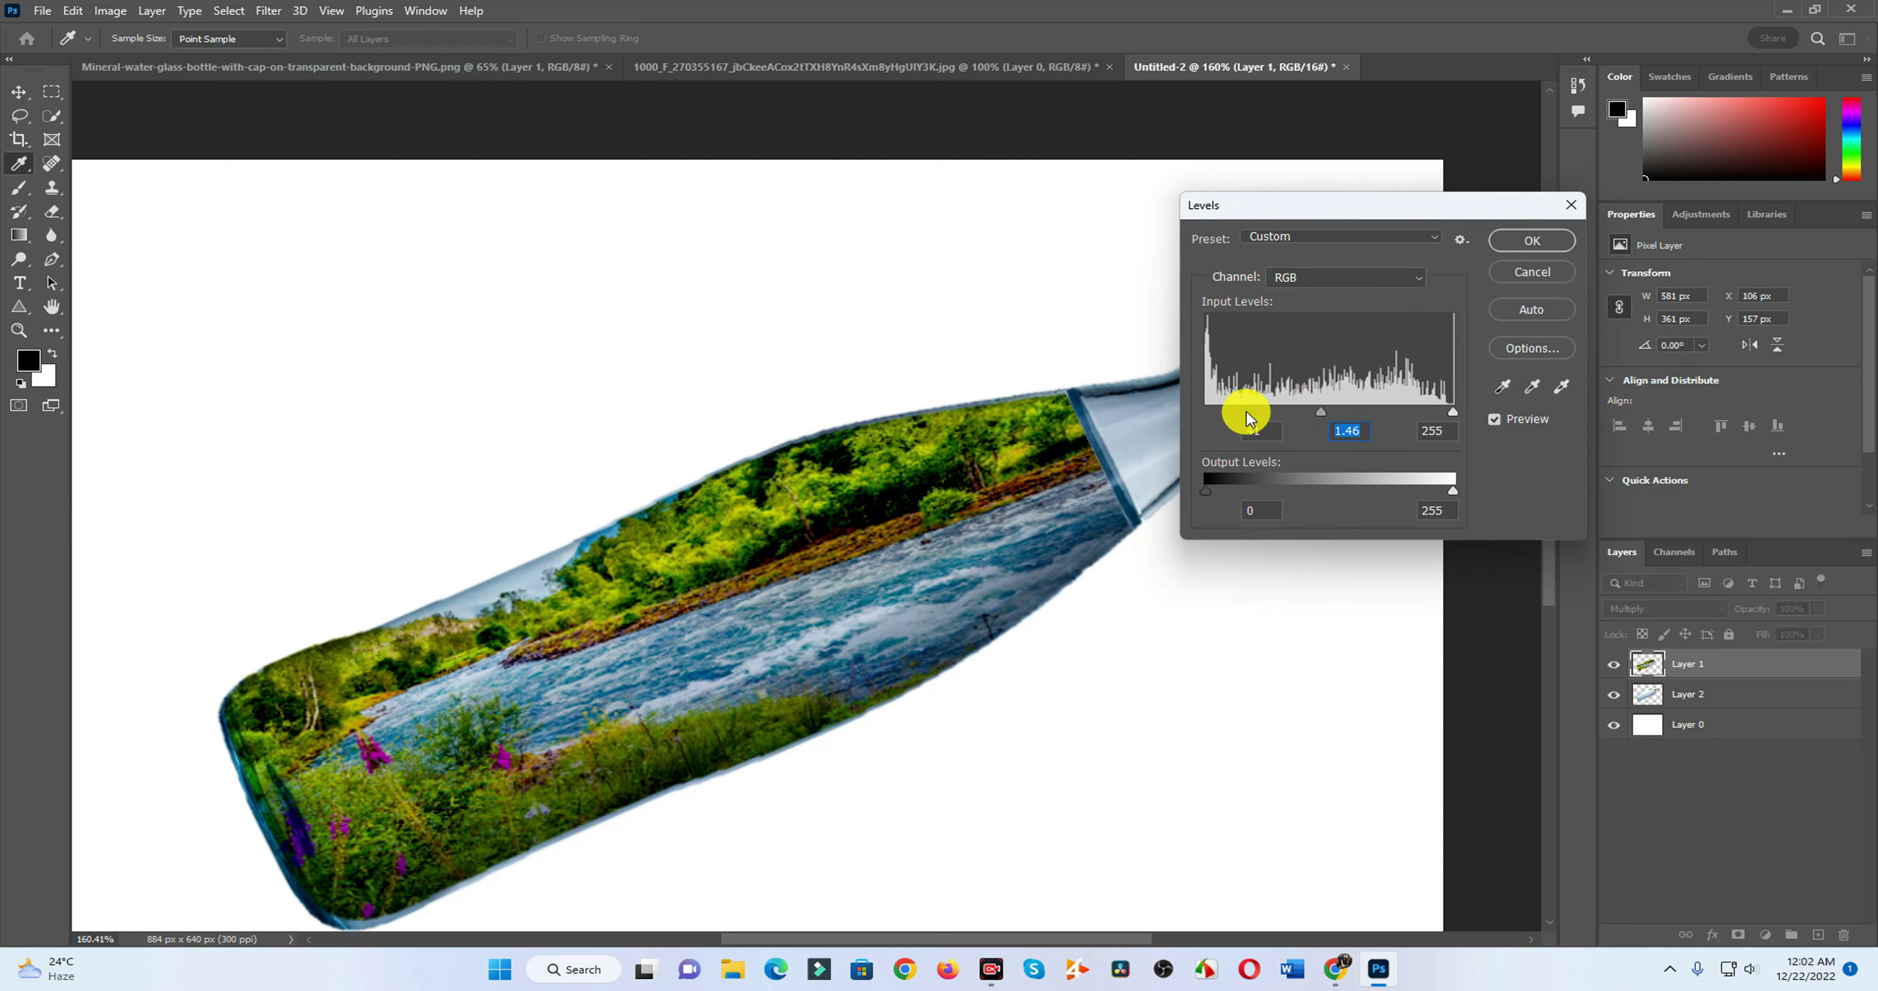
click(1364, 277)
click(1342, 314)
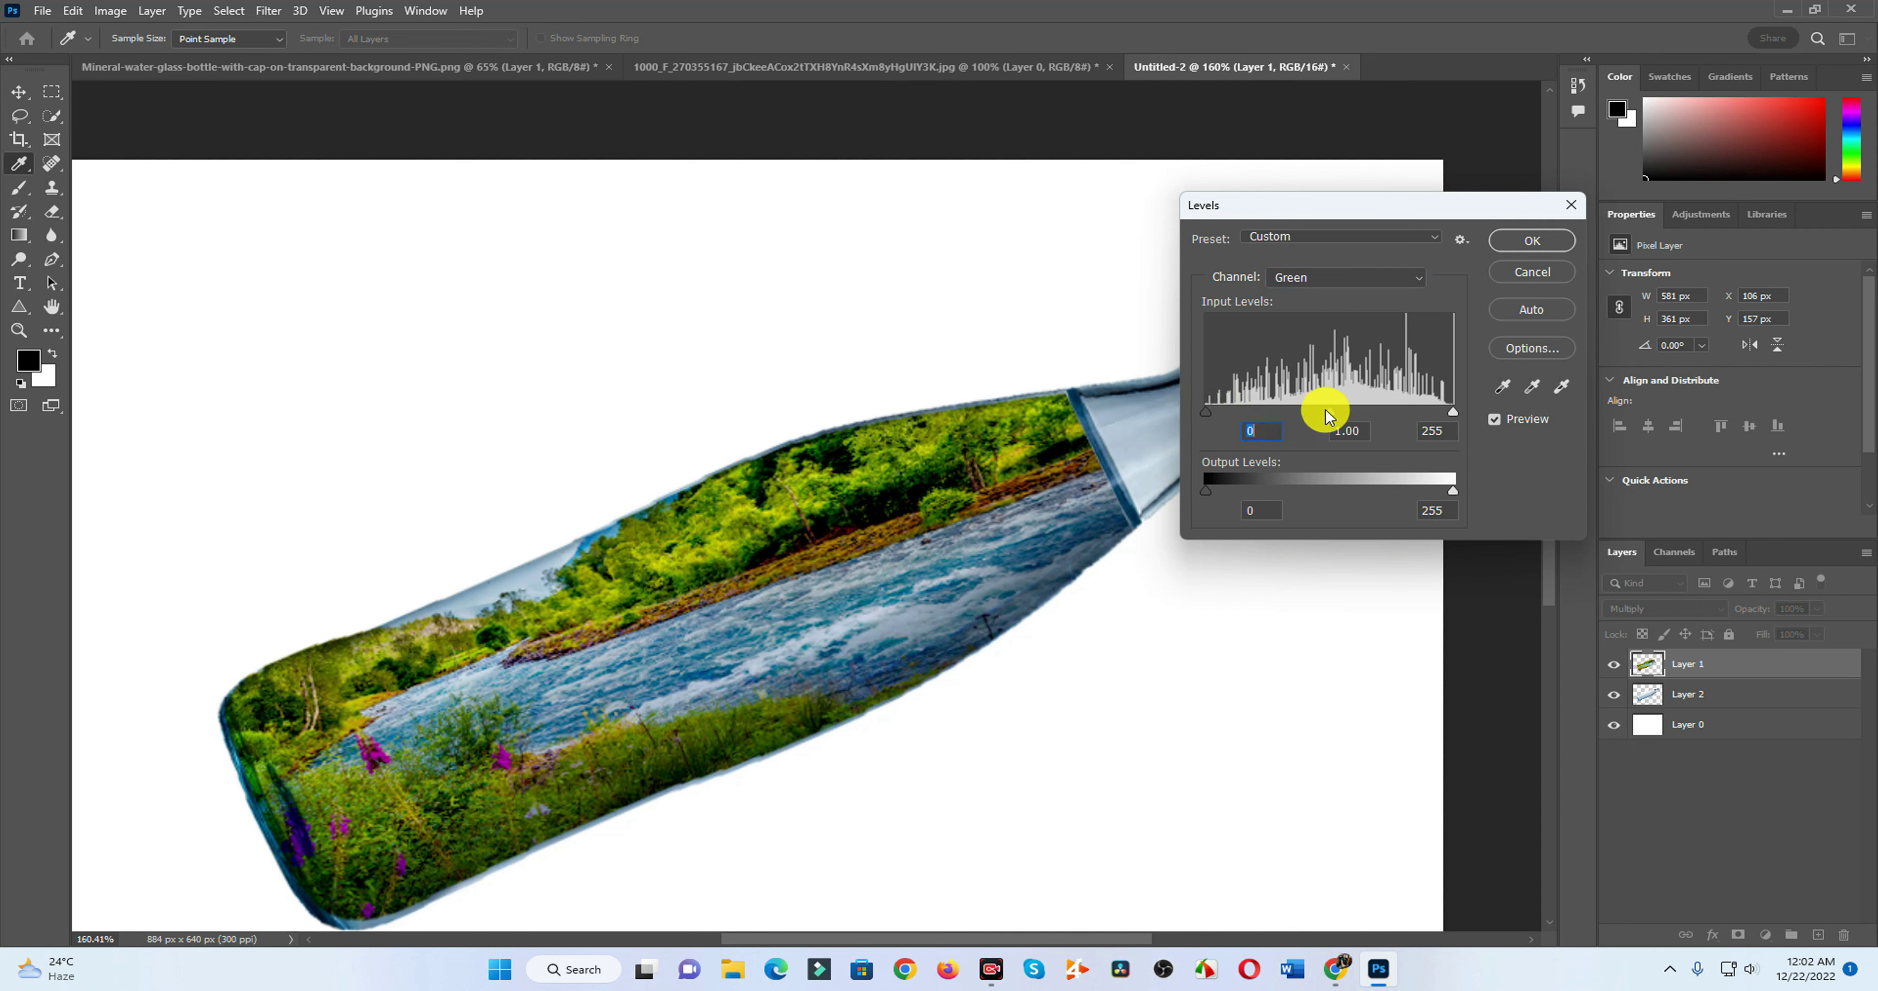
drag(1325, 416, 1300, 415)
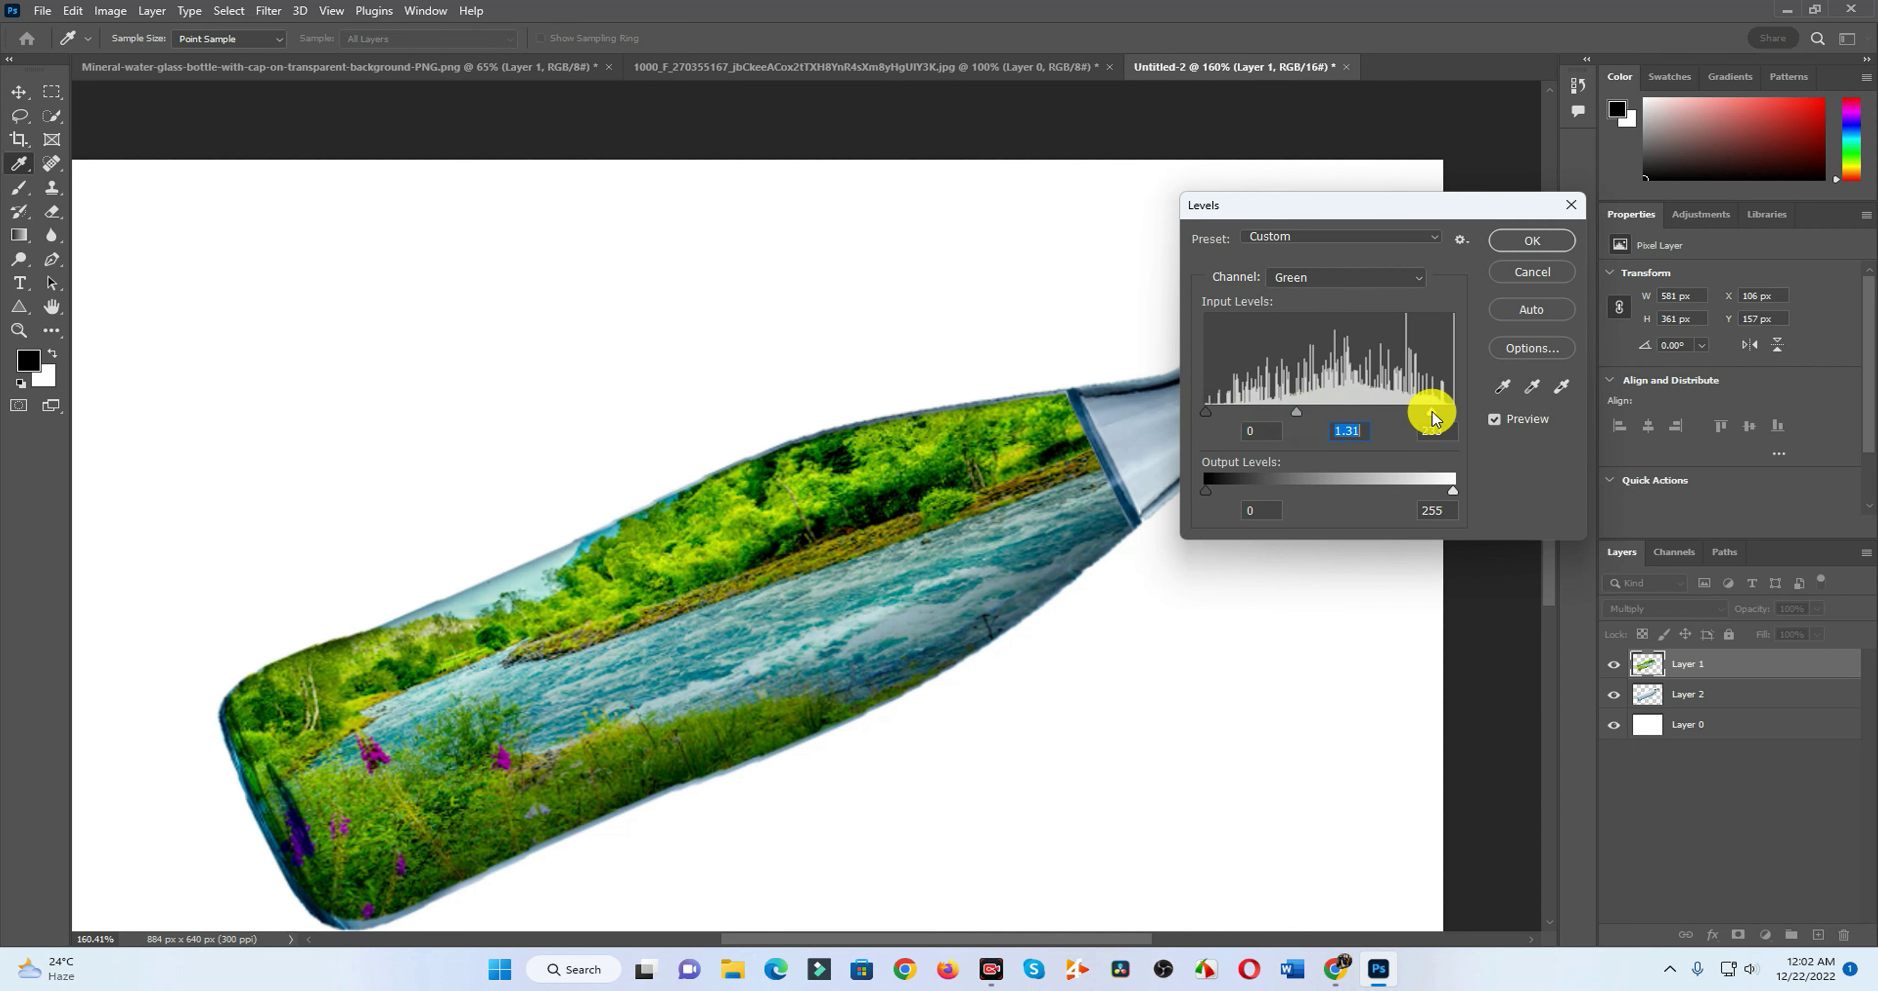
click(1532, 241)
key(ctrl+0)
key(v)
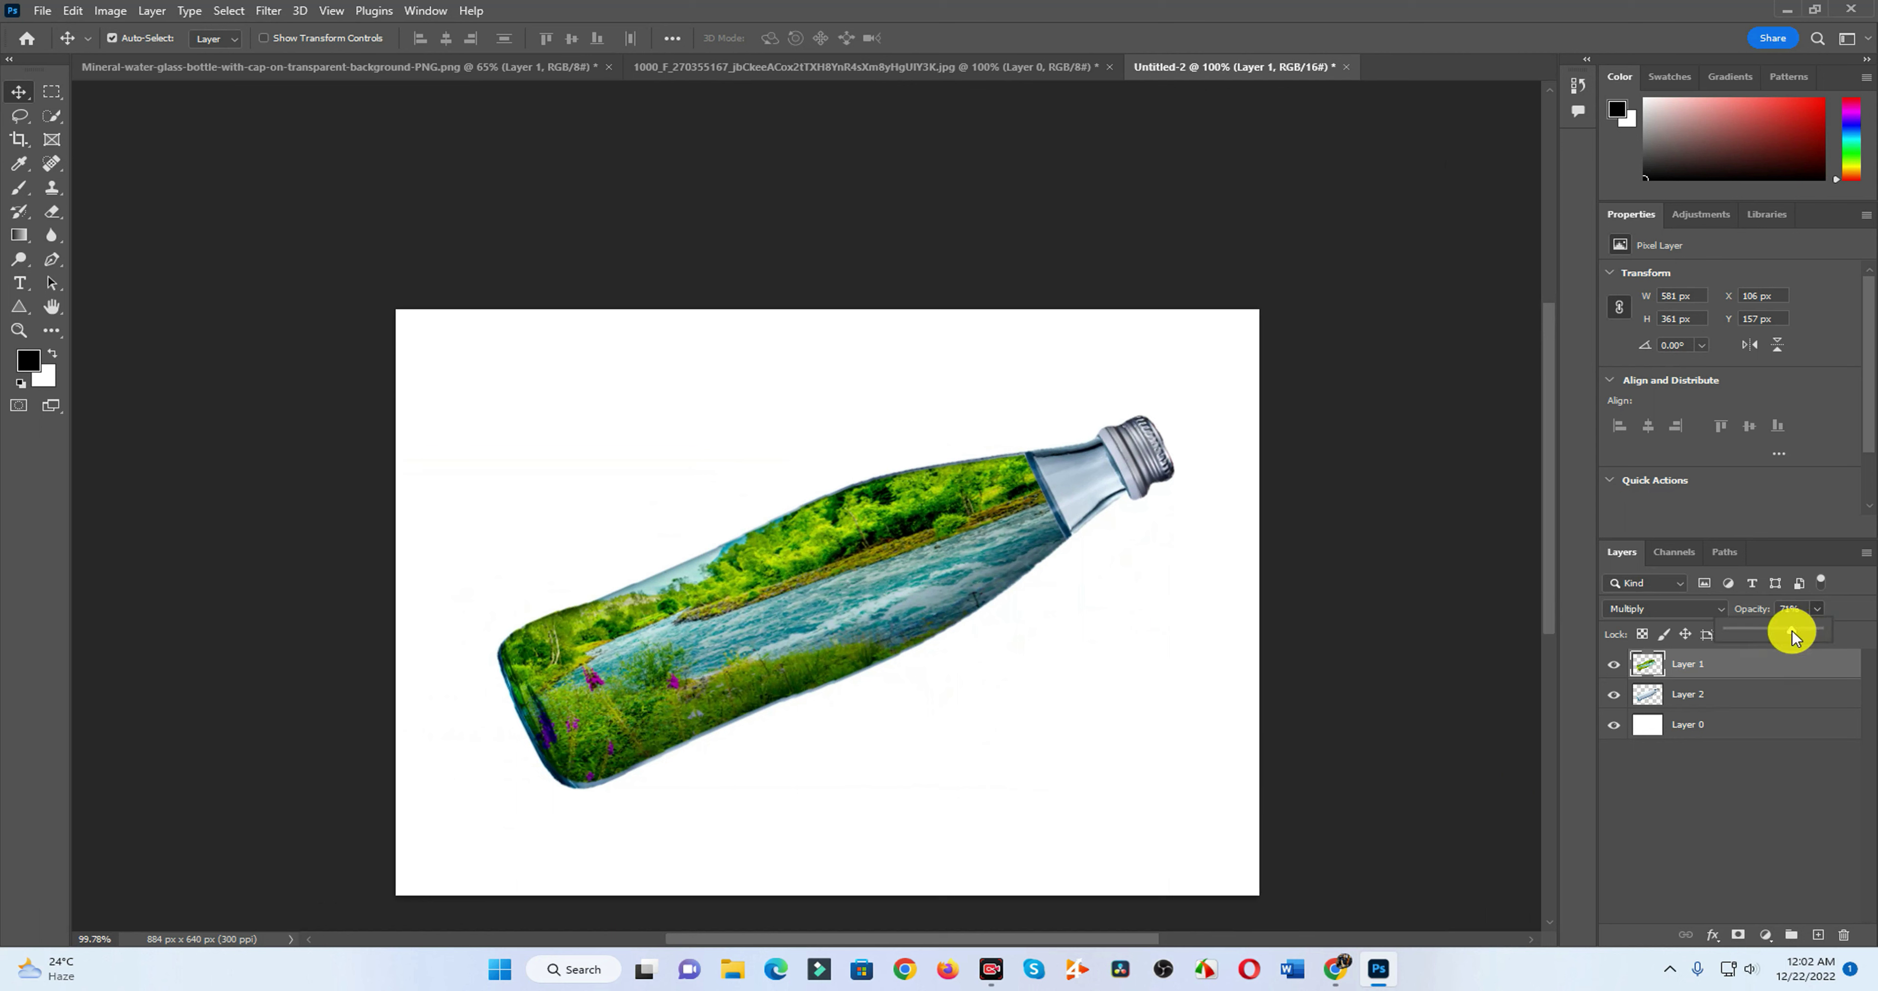
Step: Lower the landscape layer's opacity to about 85% and pan to inspect the bottle
drag(1795, 636, 1783, 629)
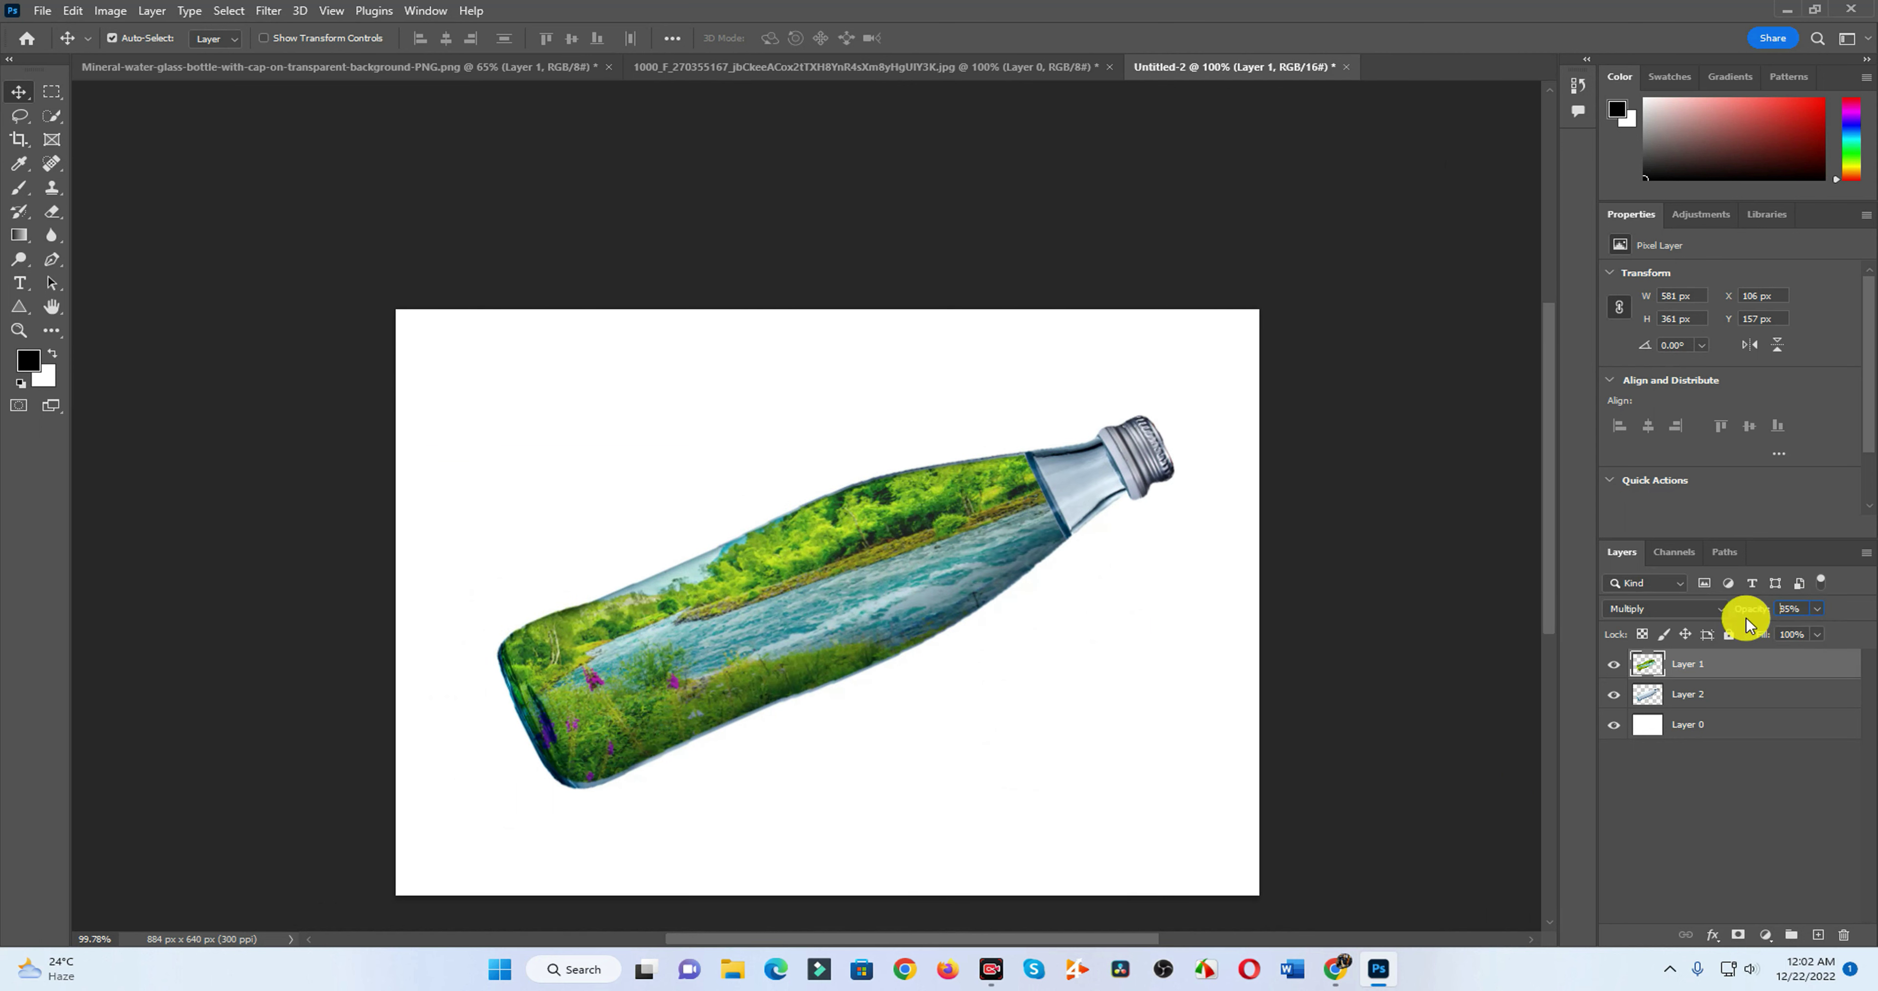
click(1711, 807)
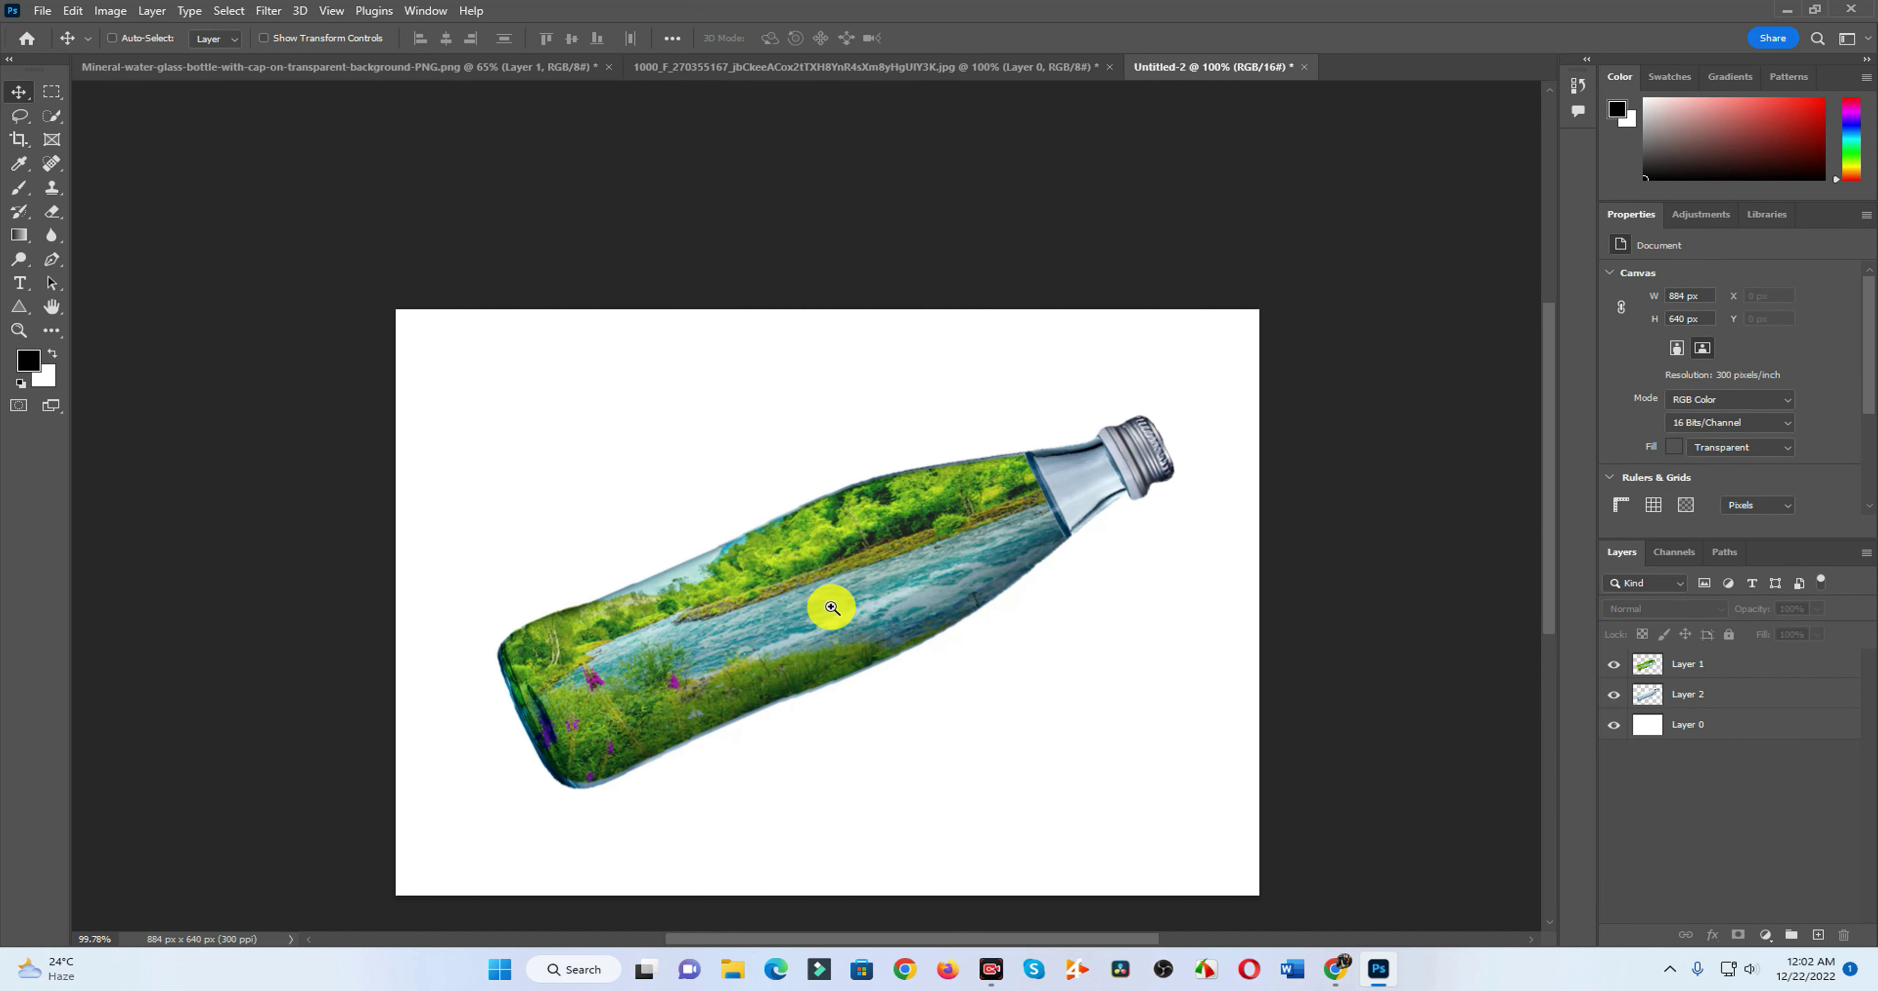
scroll(832, 607, up, 3)
scroll(1153, 628, down, 2)
scroll(1245, 558, down, 3)
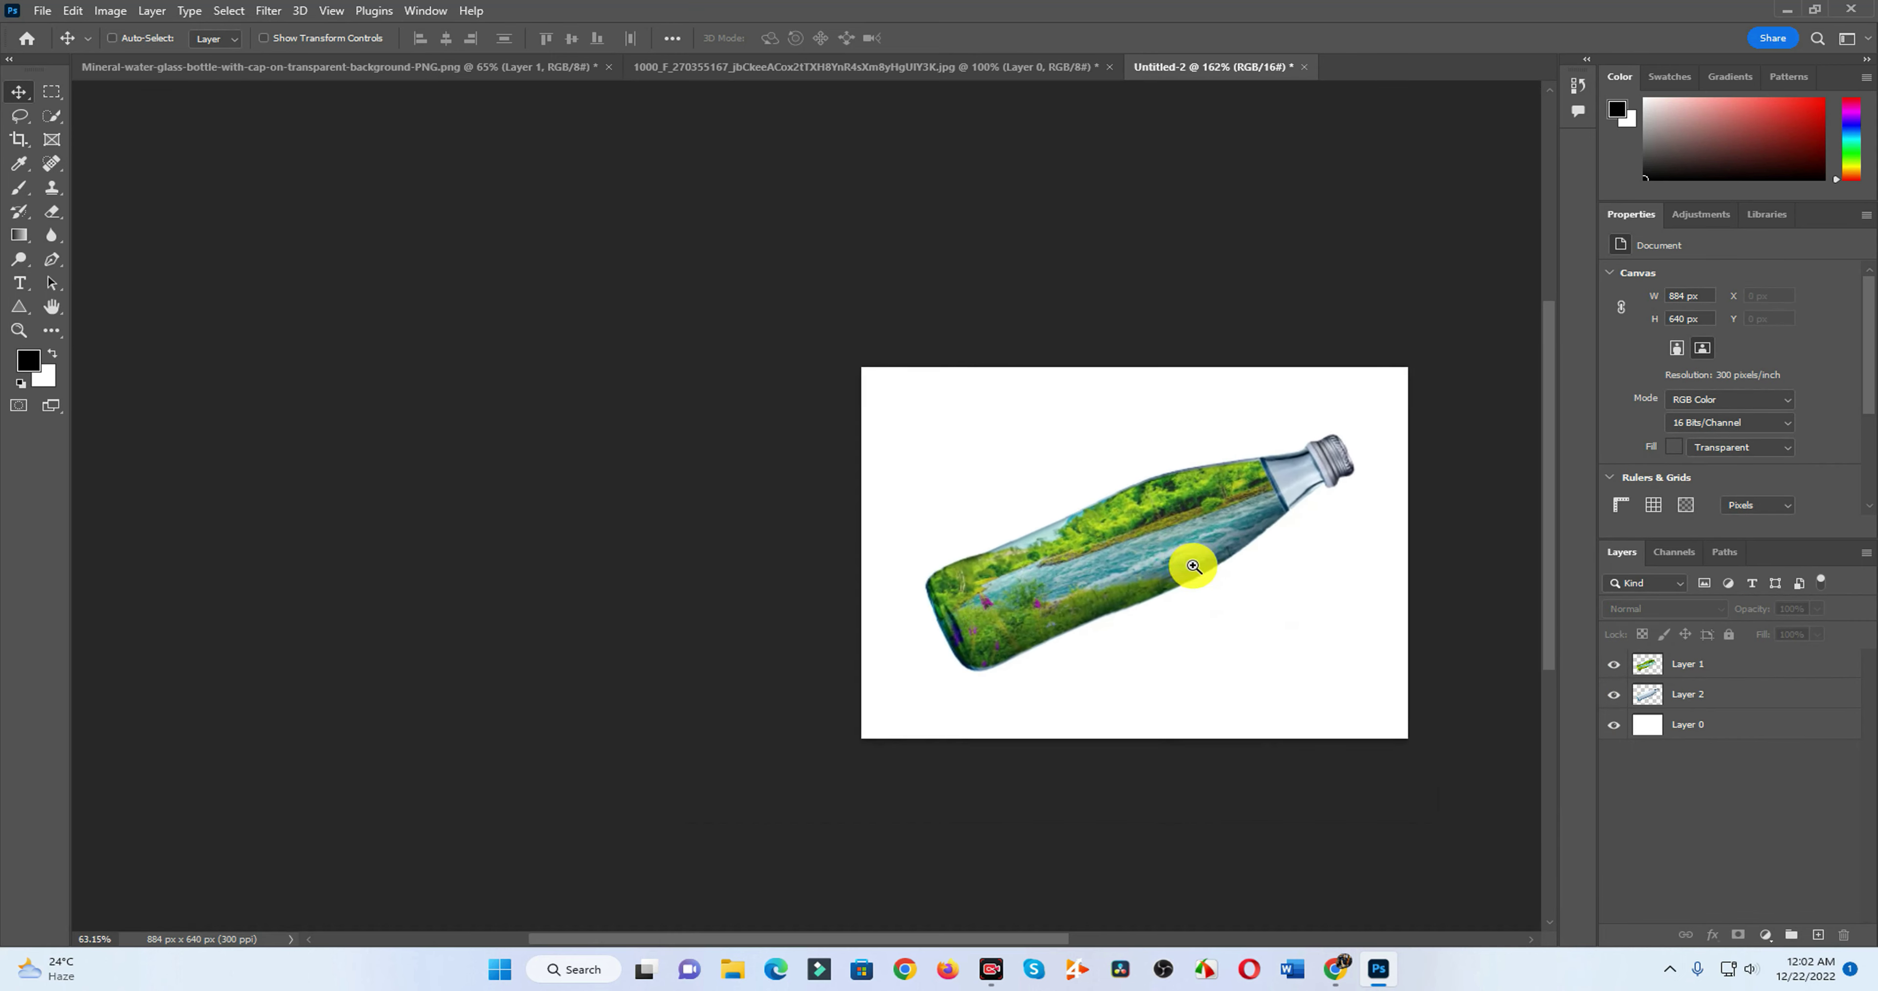
scroll(1193, 566, up, 1)
scroll(1215, 572, up, 1)
scroll(1249, 581, up, 1)
drag(1284, 606, 1186, 599)
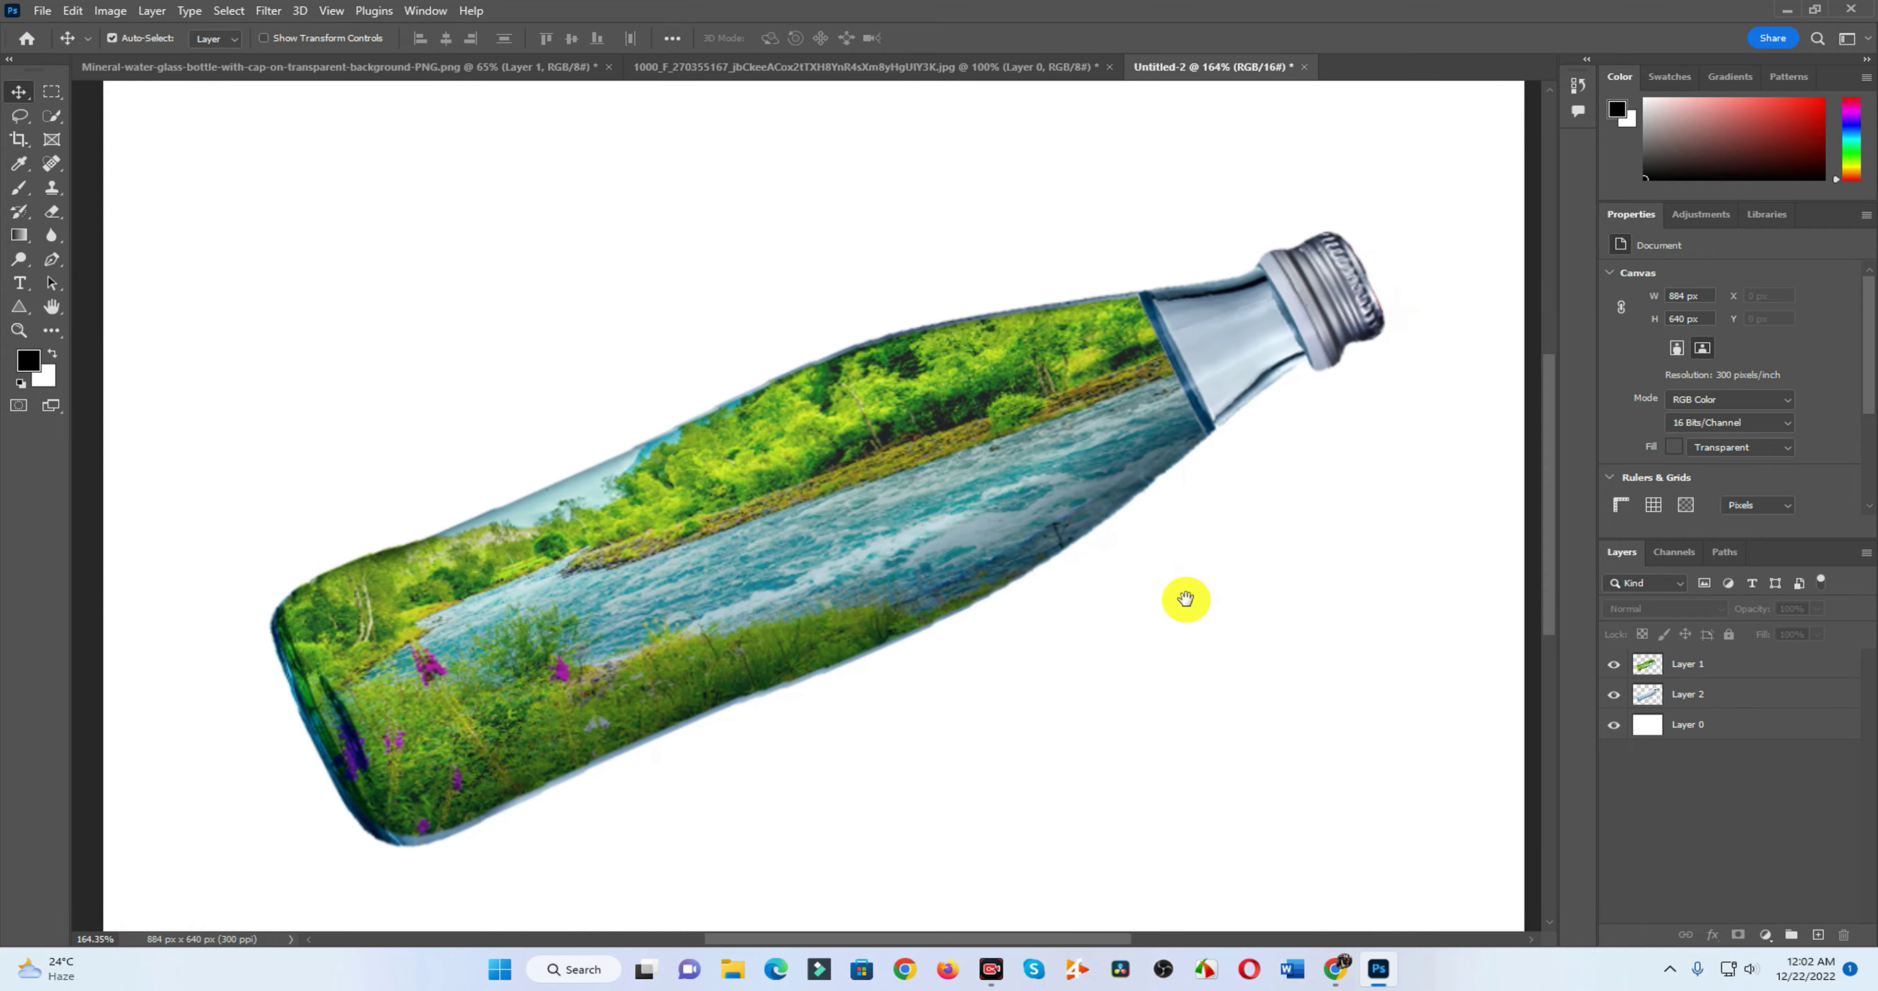